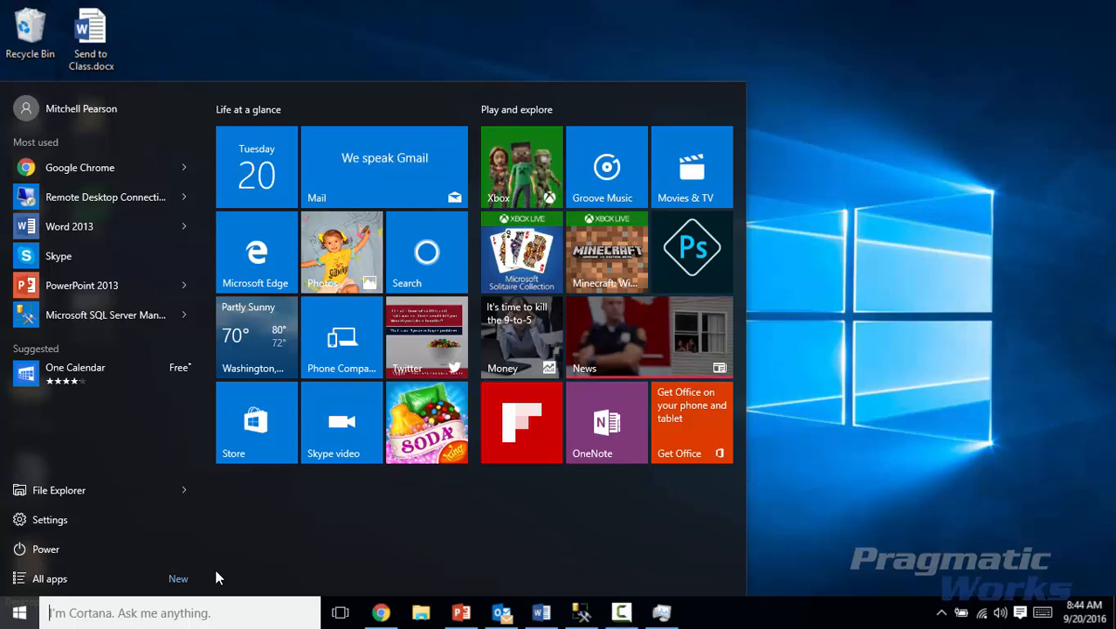
- Search Windows for "sql server" and launch SQL Server Data Tools 2015
{"action": "type", "text": "sql server"}
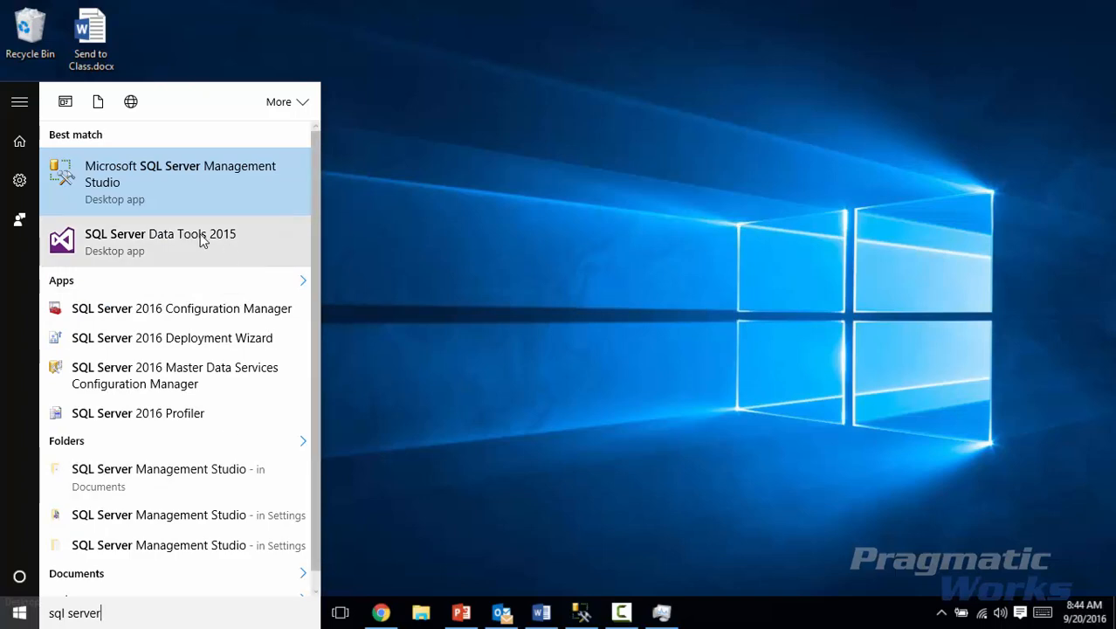
{"action": "left_click", "coordinate": [239, 251]}
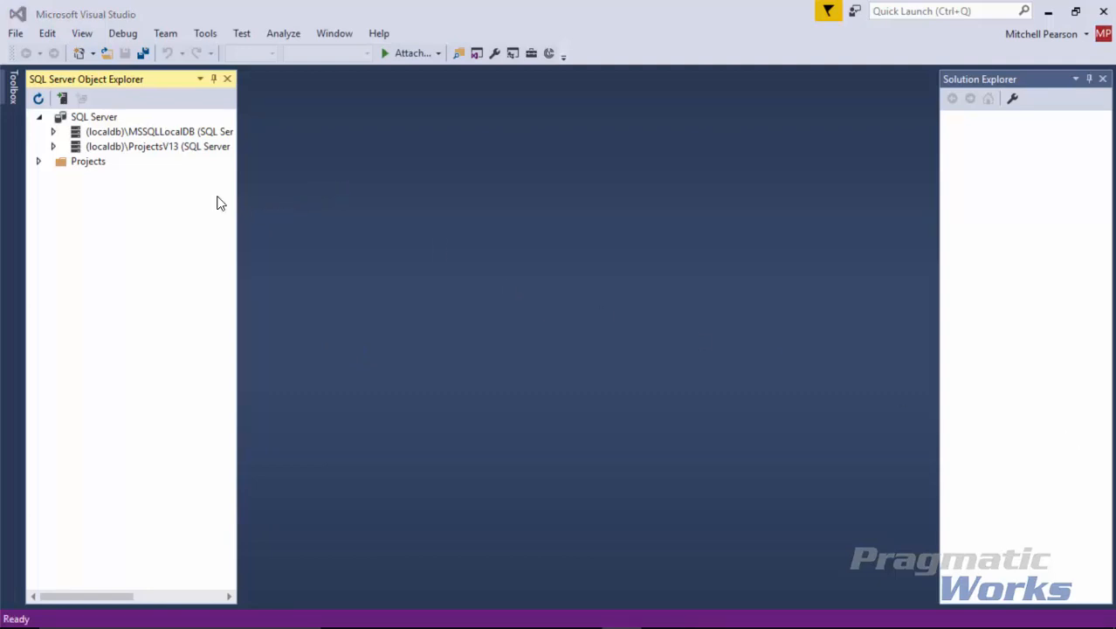
- Close the SQL Server Object Explorer pane and widen the Solution Explorer pane
{"action": "left_click", "coordinate": [38, 117]}
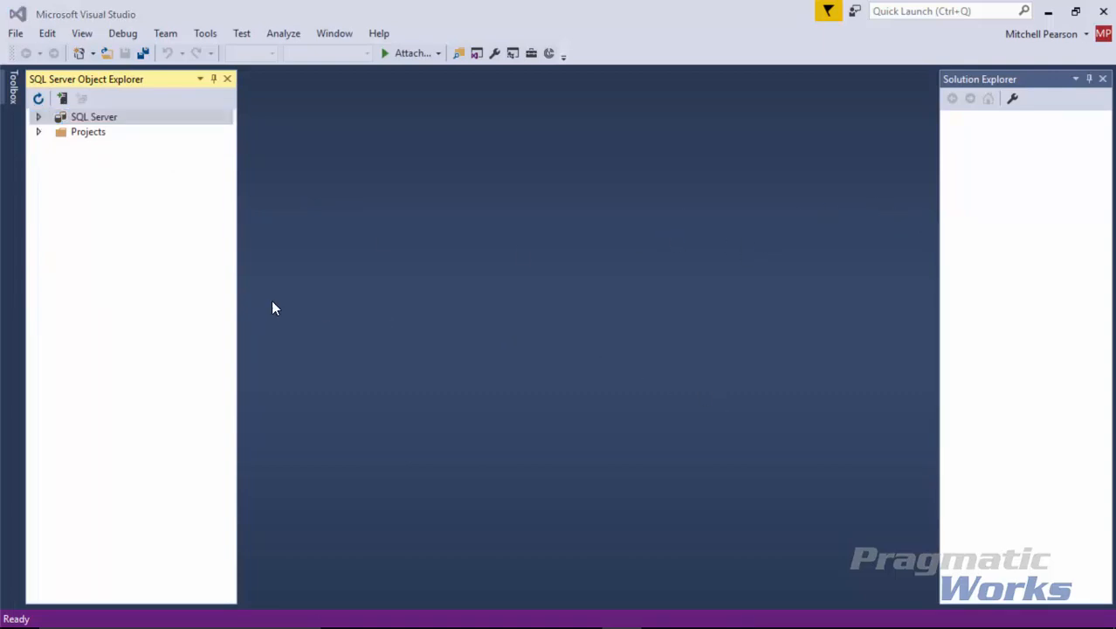
{"action": "left_click", "coordinate": [227, 80]}
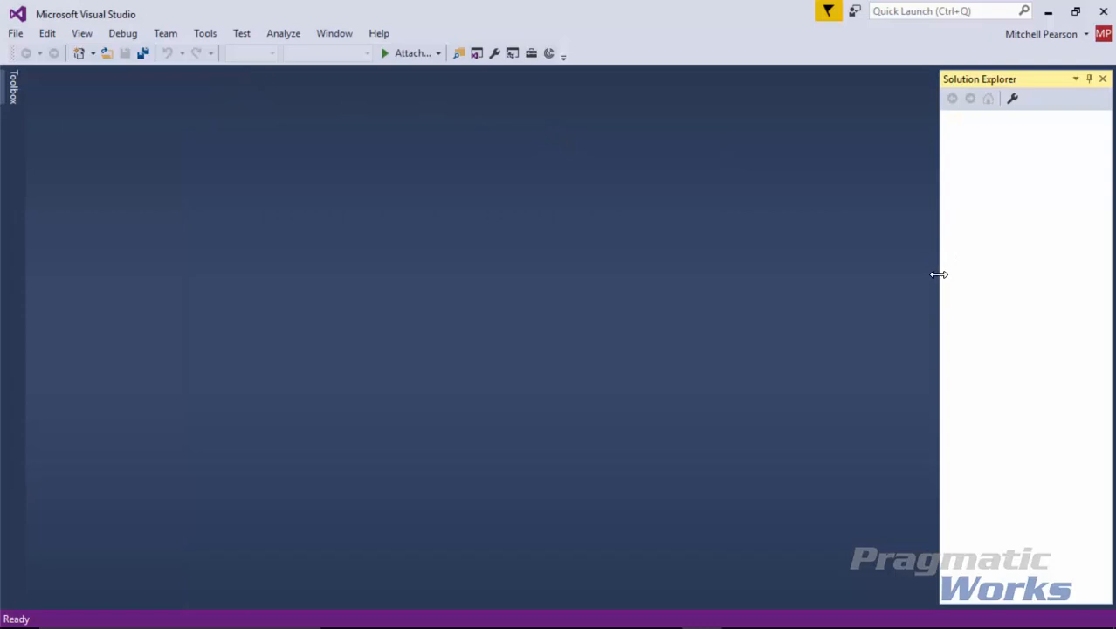
{"action": "left_click_drag", "start_coordinate": [939, 274], "coordinate": [877, 281]}
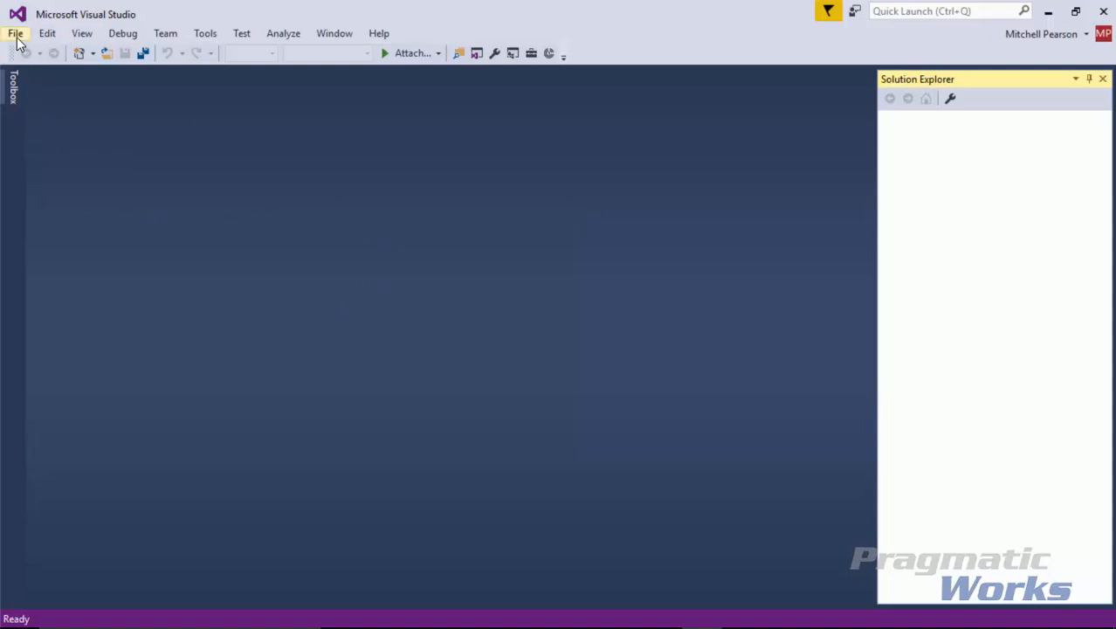
- Start creating a new project
{"action": "left_click", "coordinate": [32, 68]}
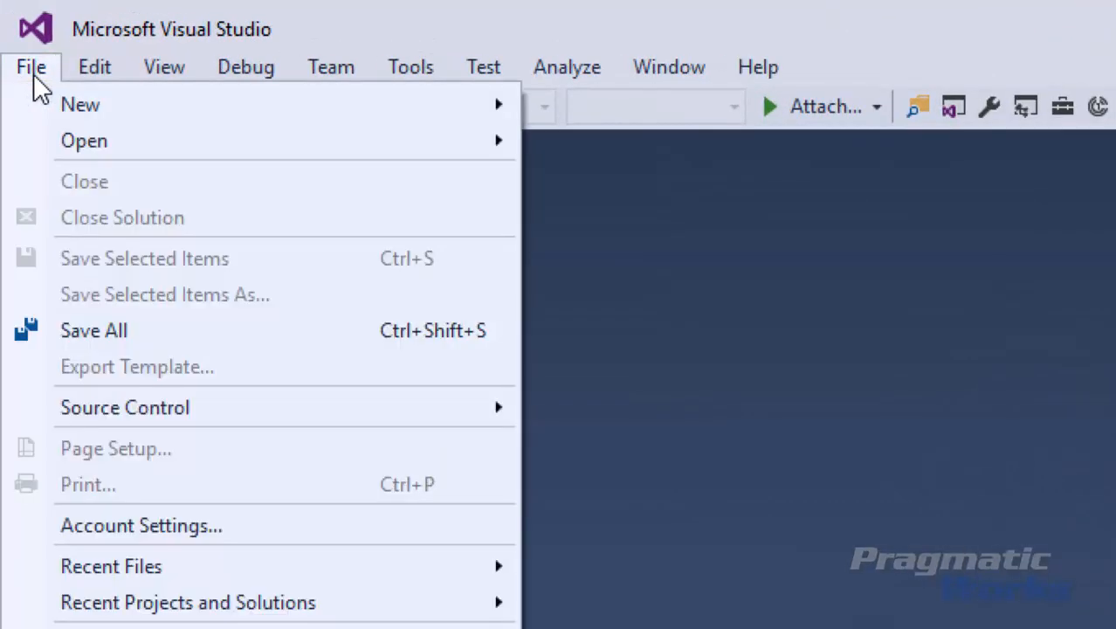
{"action": "mouse_move", "coordinate": [123, 103]}
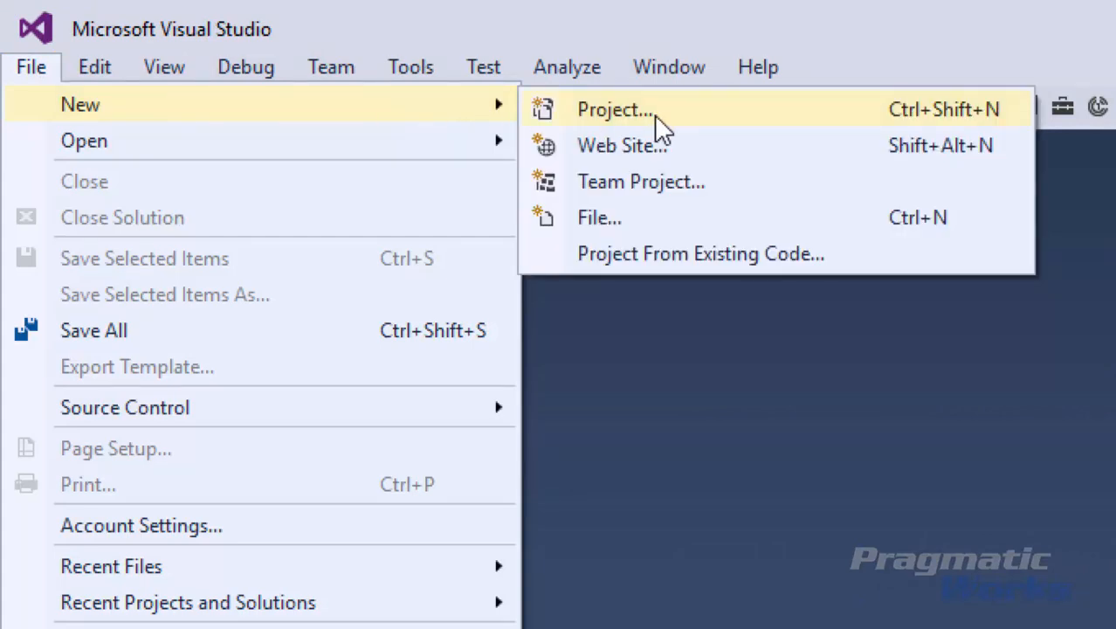
{"action": "mouse_move", "coordinate": [352, 157]}
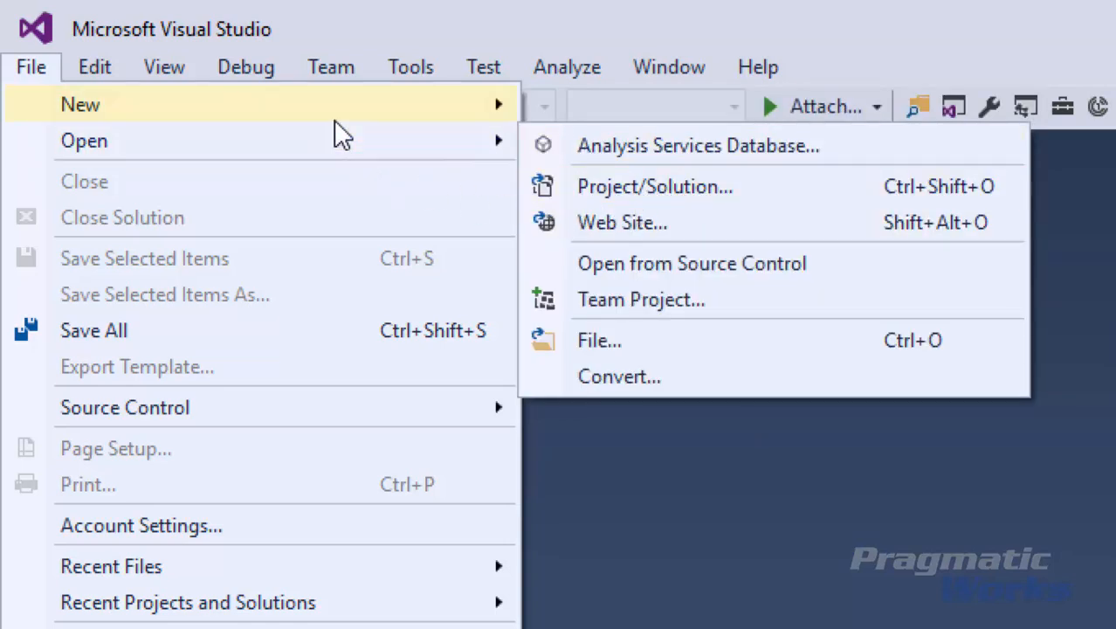
{"action": "mouse_move", "coordinate": [339, 119]}
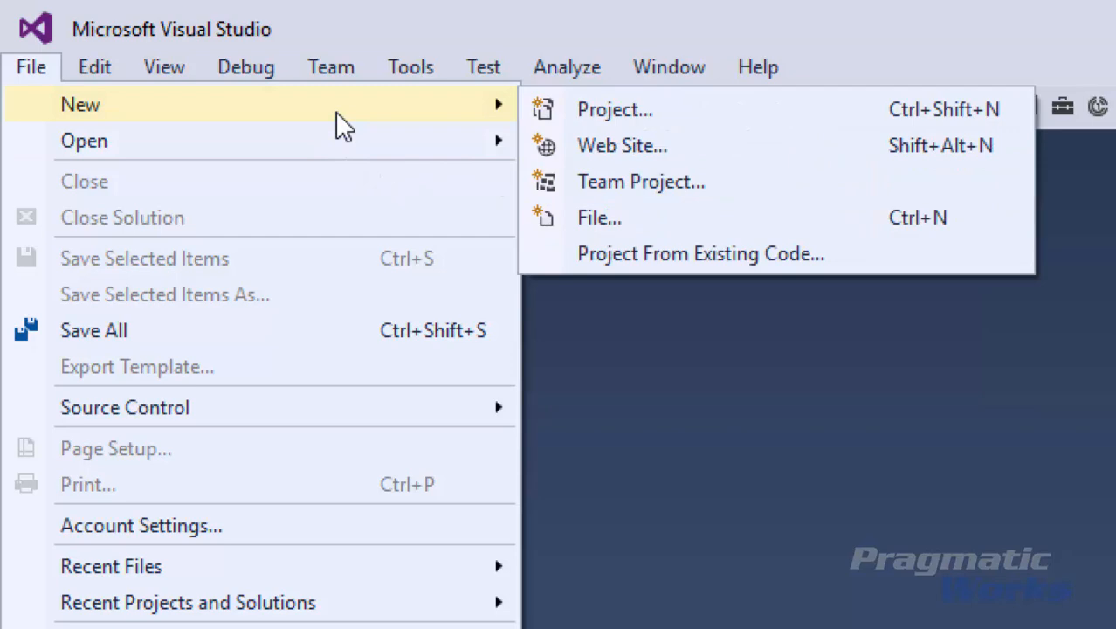
{"action": "left_click", "coordinate": [646, 110]}
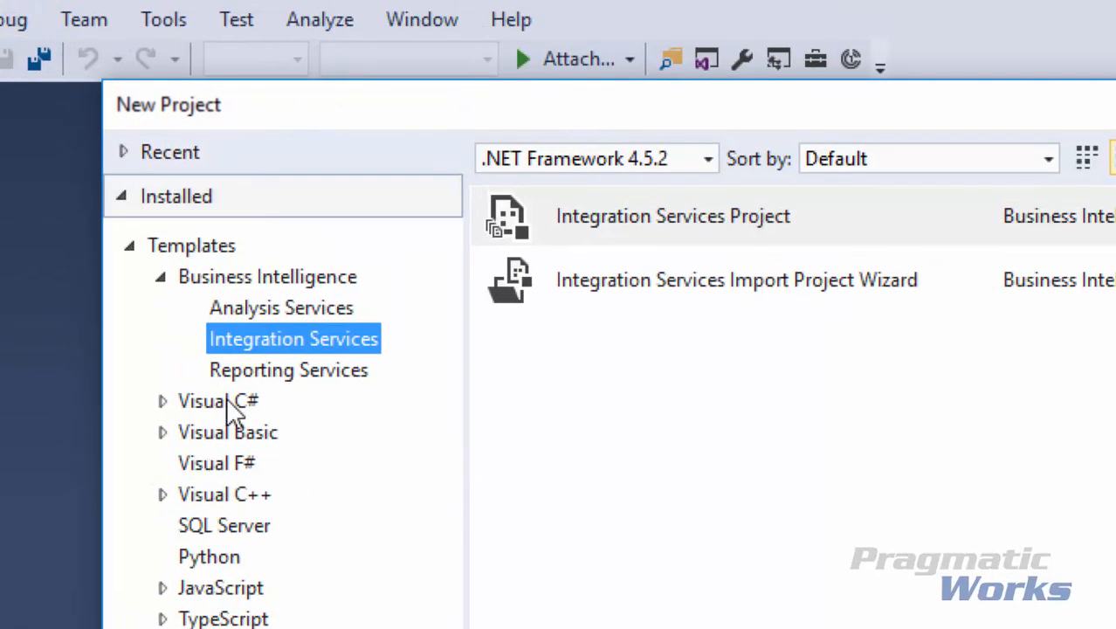
- Look through the Business Intelligence template groups and select the Report Server Project template under Reporting Services
{"action": "left_click", "coordinate": [238, 279]}
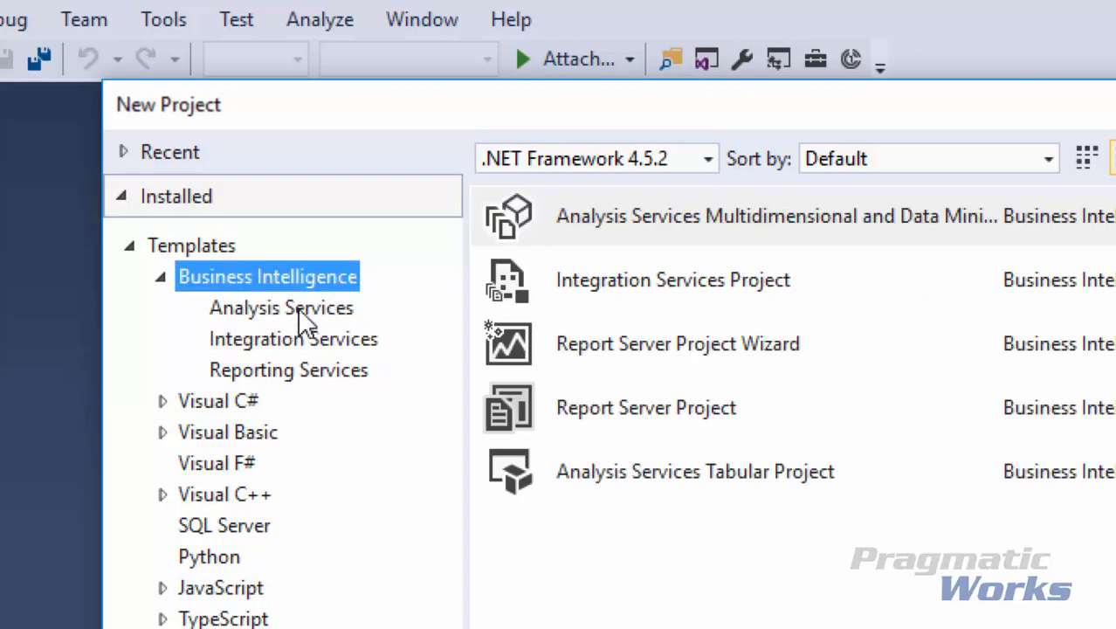
{"action": "left_click", "coordinate": [300, 317]}
{"action": "left_click", "coordinate": [305, 340]}
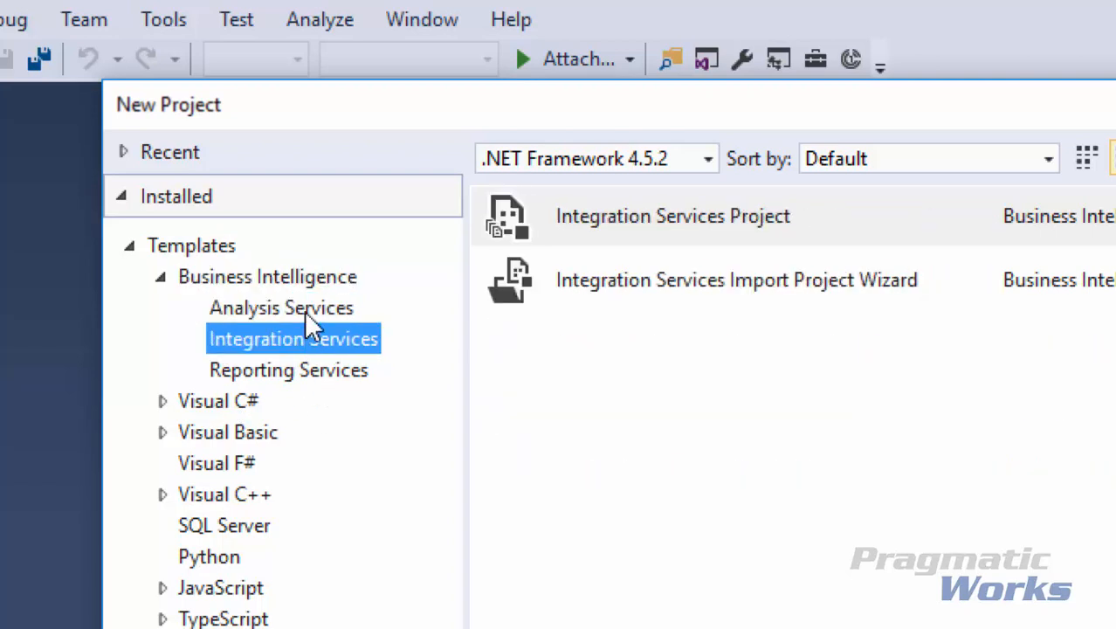
{"action": "left_click", "coordinate": [310, 372]}
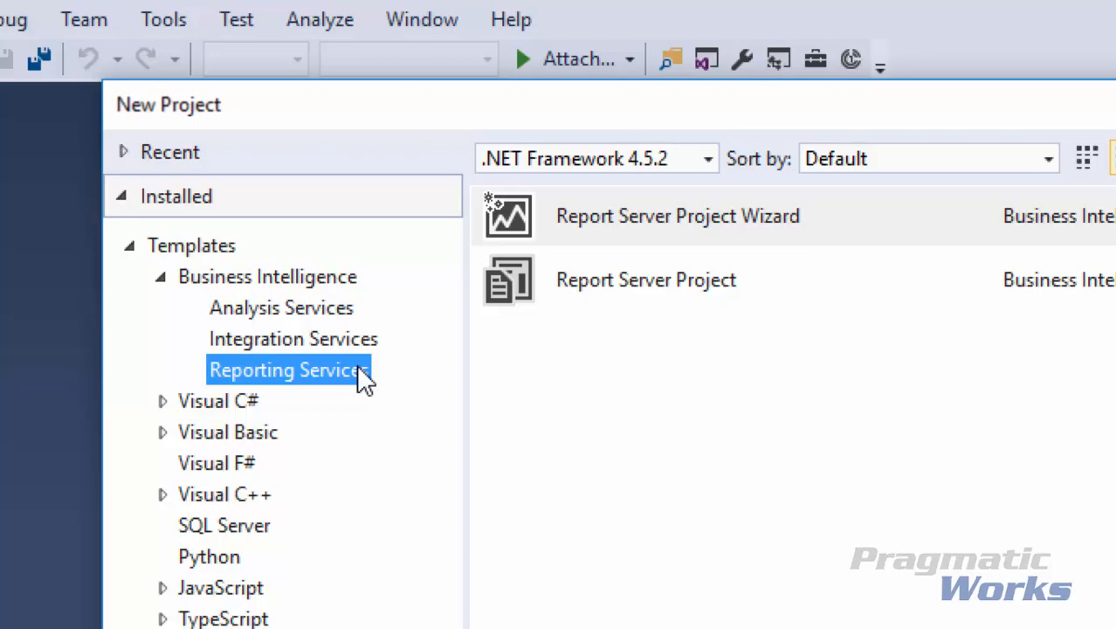
{"action": "left_click", "coordinate": [294, 277]}
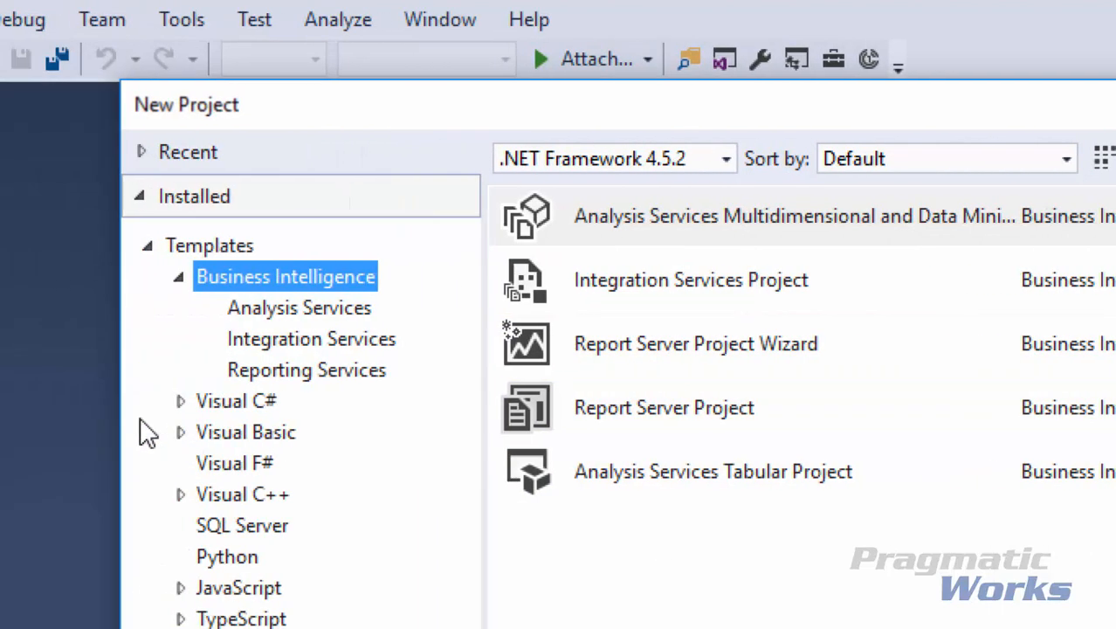
{"action": "left_click", "coordinate": [326, 372]}
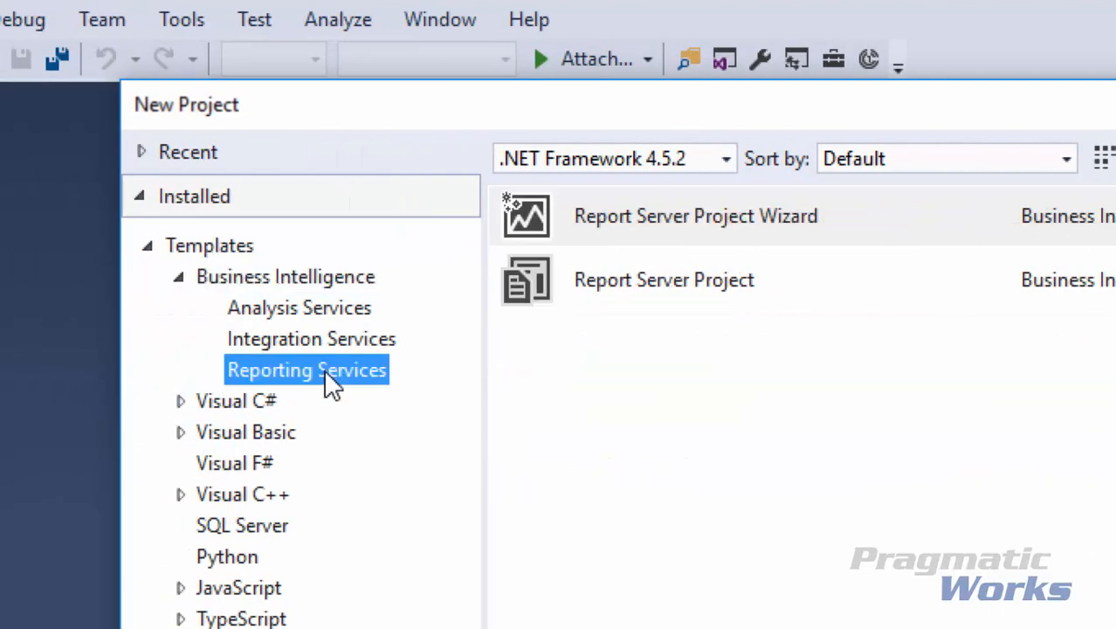
{"action": "left_click", "coordinate": [647, 292]}
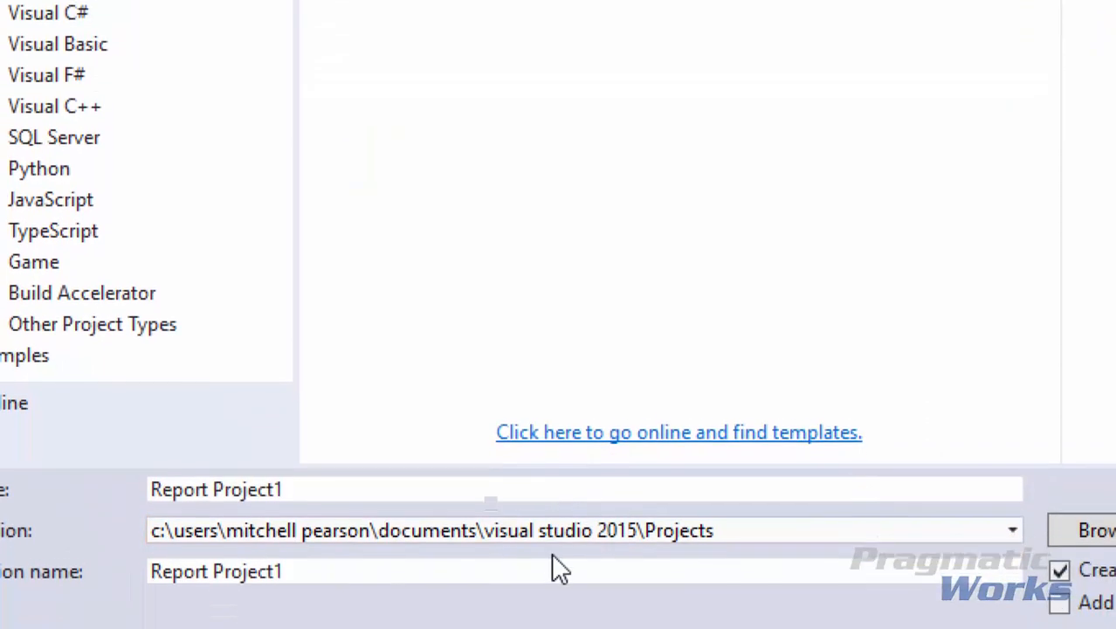
{"action": "left_click_drag", "start_coordinate": [319, 485], "coordinate": [157, 489]}
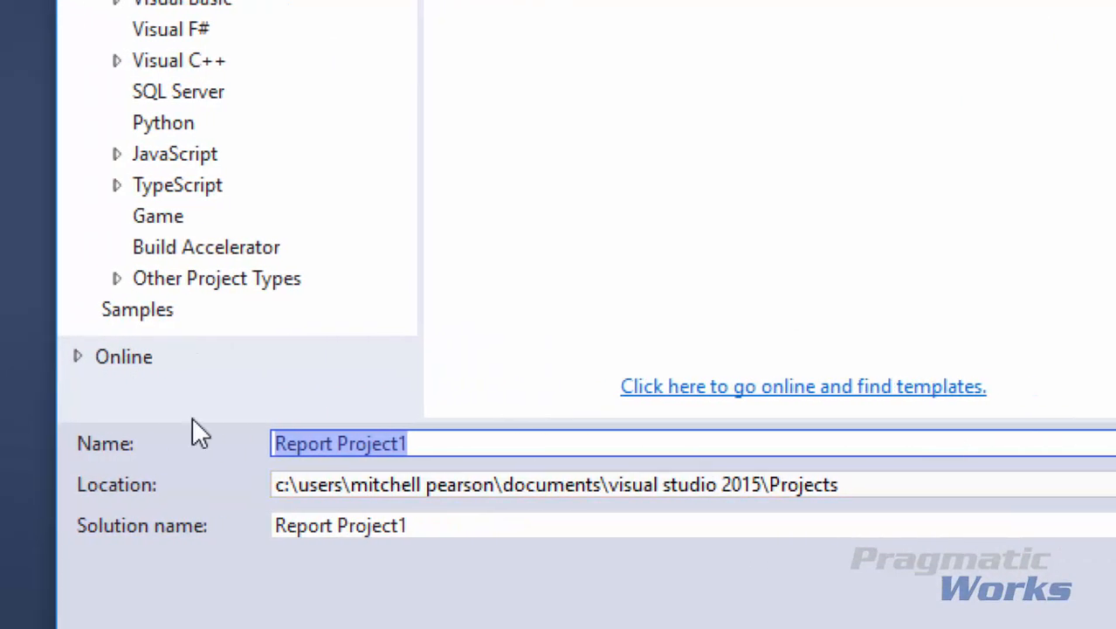
{"action": "left_click", "coordinate": [316, 523]}
{"action": "left_click", "coordinate": [382, 441]}
{"action": "left_click", "coordinate": [404, 522]}
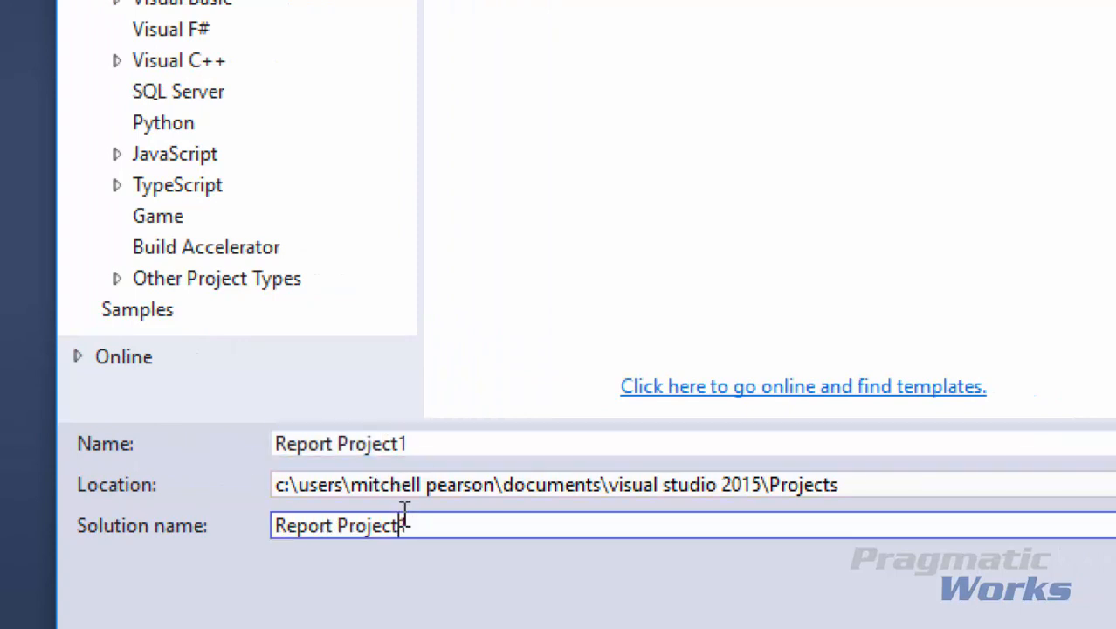
{"action": "left_click_drag", "start_coordinate": [440, 443], "coordinate": [265, 461]}
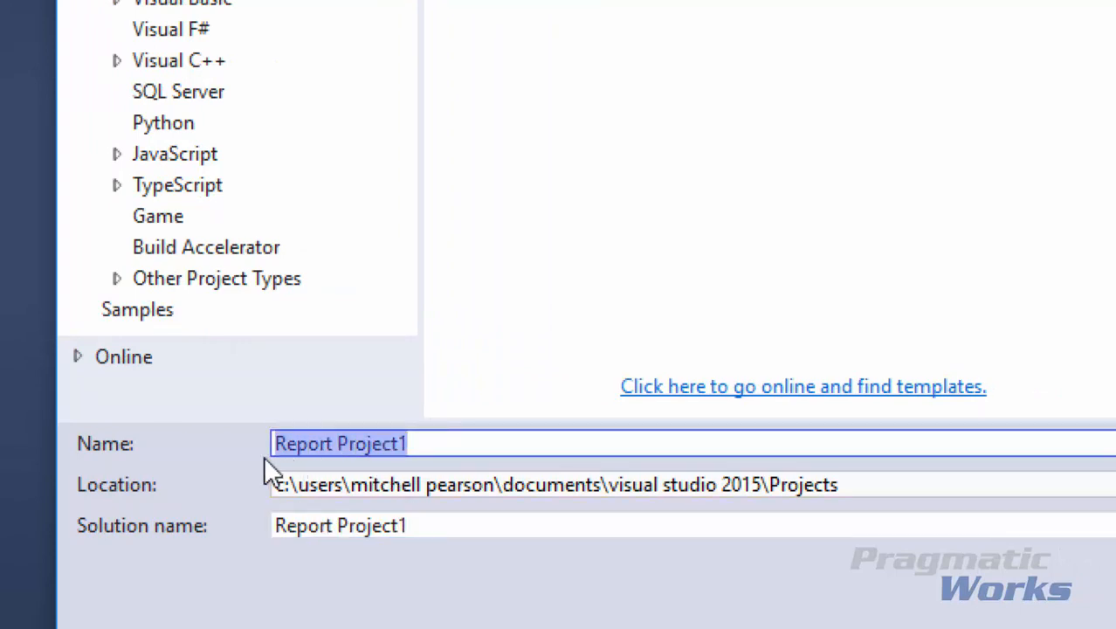
{"action": "left_click_drag", "start_coordinate": [450, 527], "coordinate": [276, 550]}
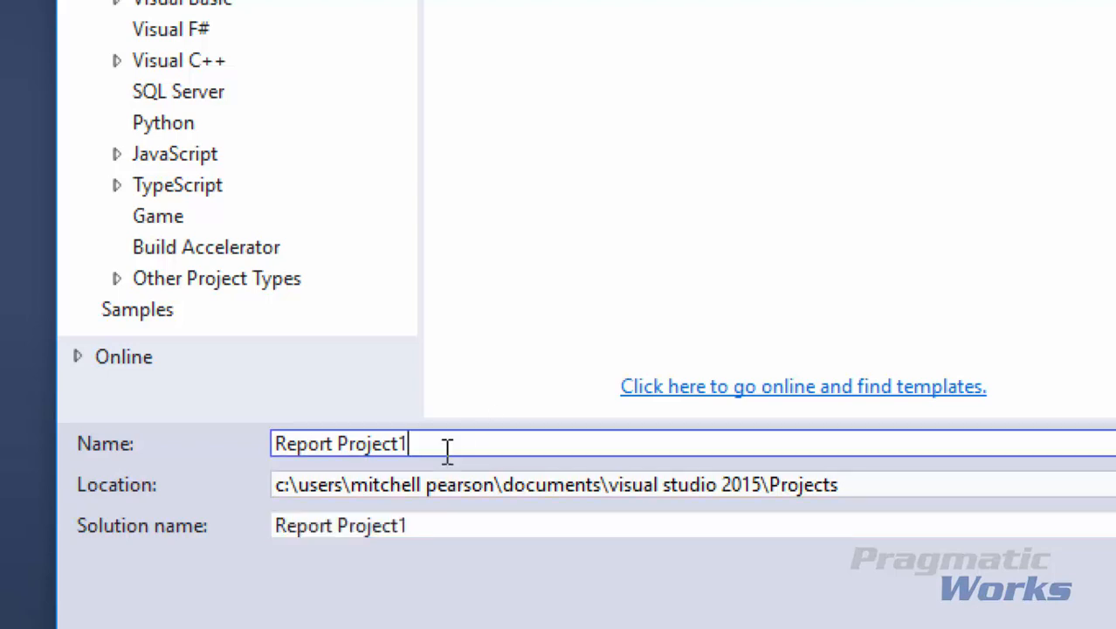
- Name the new project ReportingServicesOnDemand
{"action": "left_click_drag", "start_coordinate": [446, 450], "coordinate": [268, 446]}
{"action": "type", "text": "Reporting Services"}
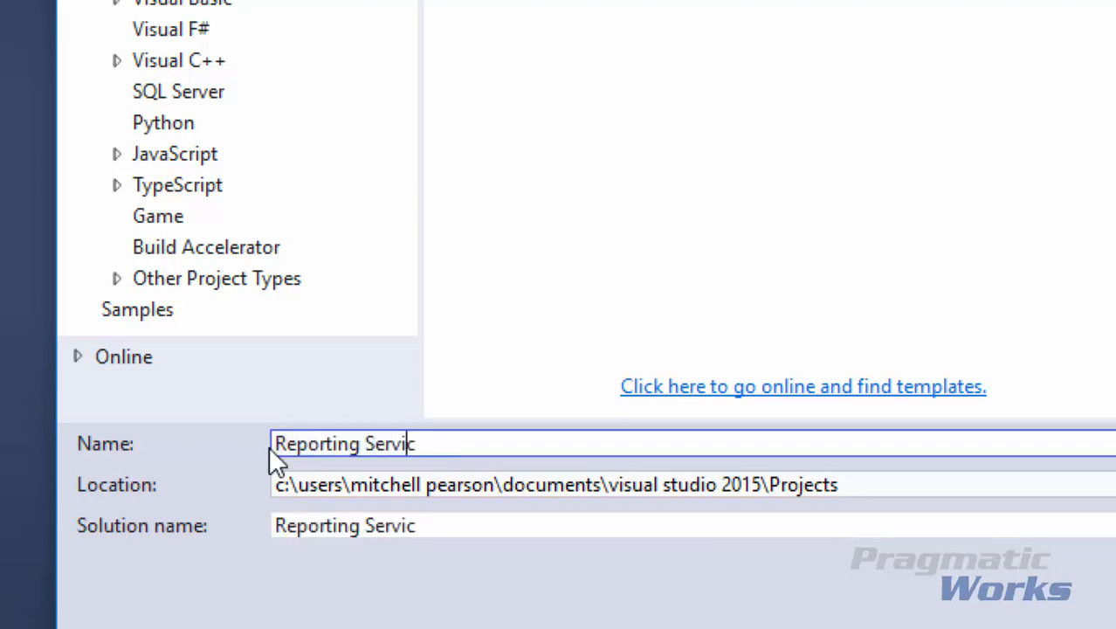
{"action": "key", "text": "BackSpace"}
{"action": "key", "text": "BackSpace"}
{"action": "key", "text": "BackSpace"}
{"action": "key", "text": "BackSpace"}
{"action": "key", "text": "BackSpace"}
{"action": "key", "text": "BackSpace"}
{"action": "key", "text": "BackSpace"}
{"action": "key", "text": "BackSpace"}
{"action": "key", "text": "BackSpace"}
{"action": "type", "text": "Service"}
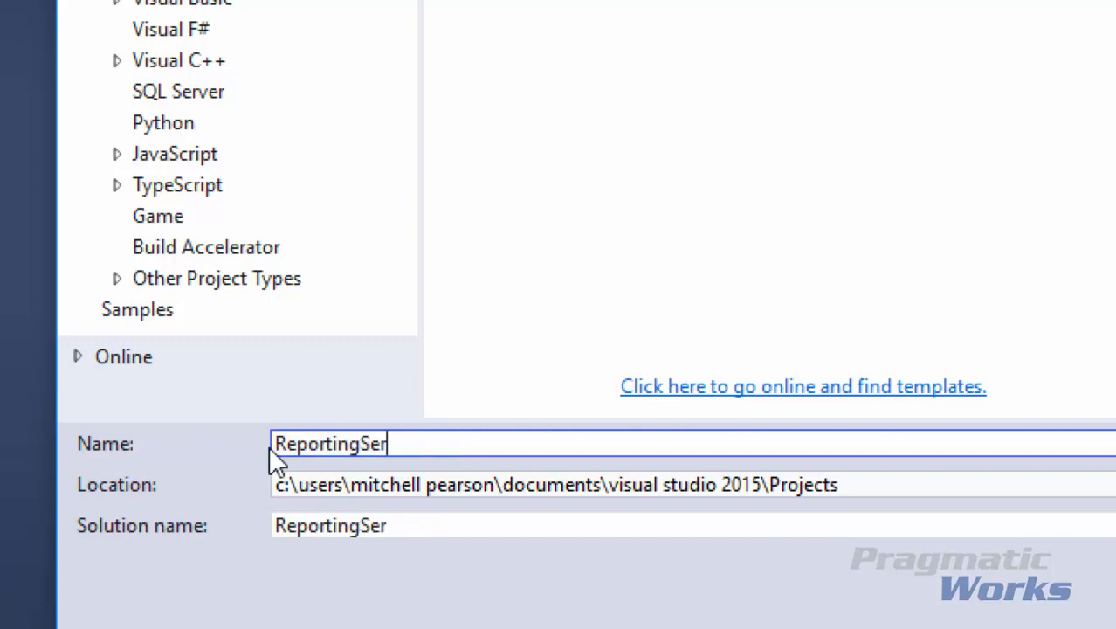
{"action": "type", "text": "sOnDemand"}
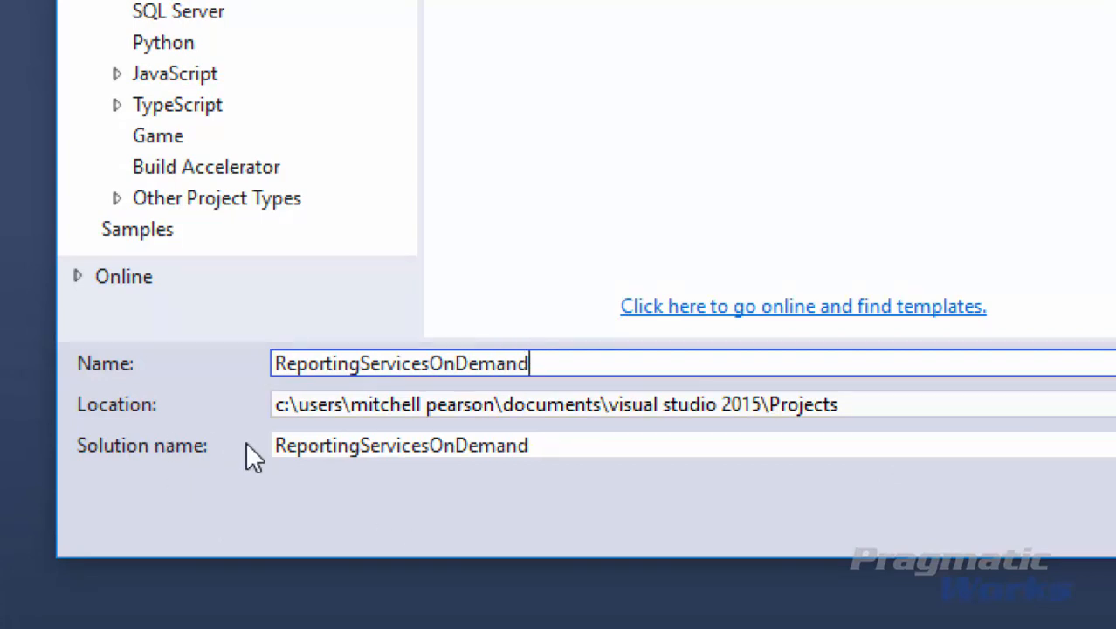
- Shorten the solution name to ReportingServices
{"action": "left_click", "coordinate": [316, 446]}
{"action": "left_click_drag", "start_coordinate": [530, 446], "coordinate": [438, 448]}
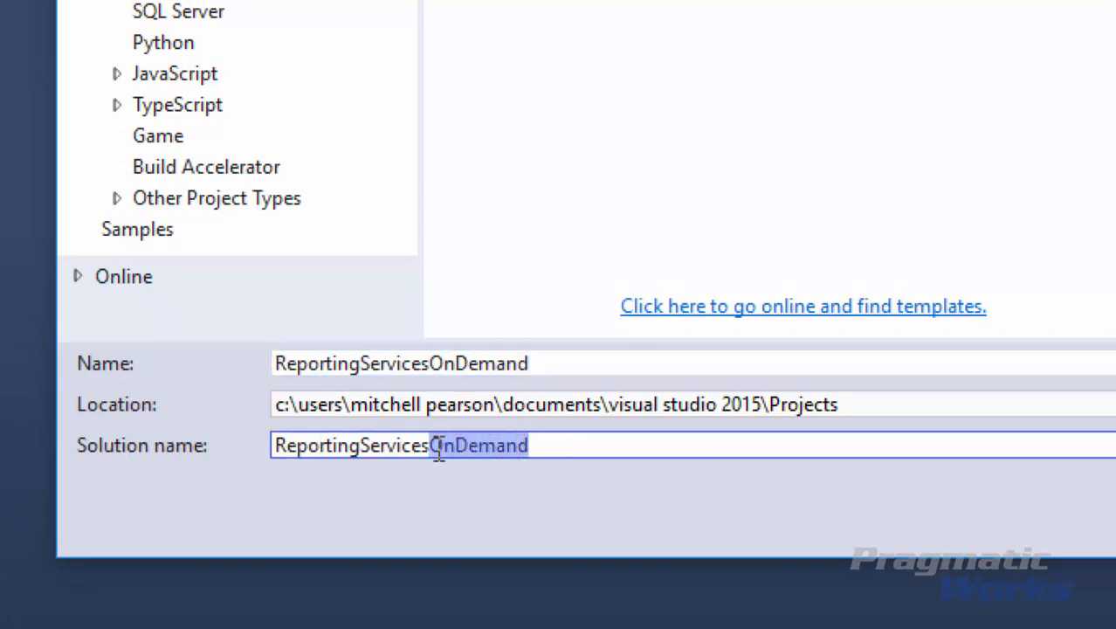
{"action": "key", "text": "BackSpace"}
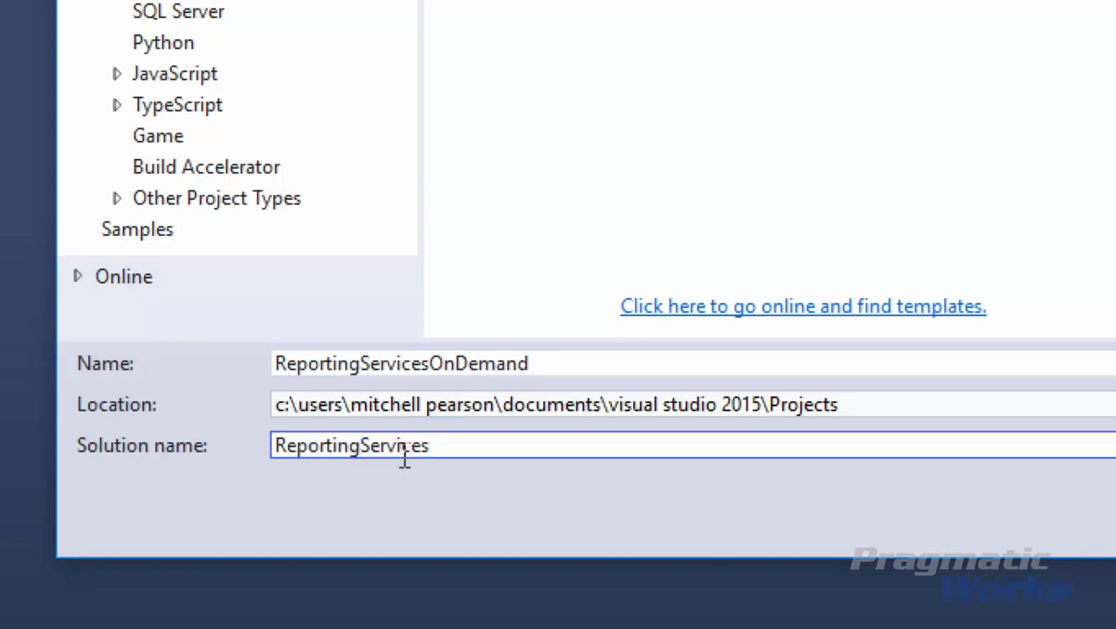
- Check the project name, solution name and location fields, and create the project with its own solution directory
{"action": "left_click", "coordinate": [320, 365]}
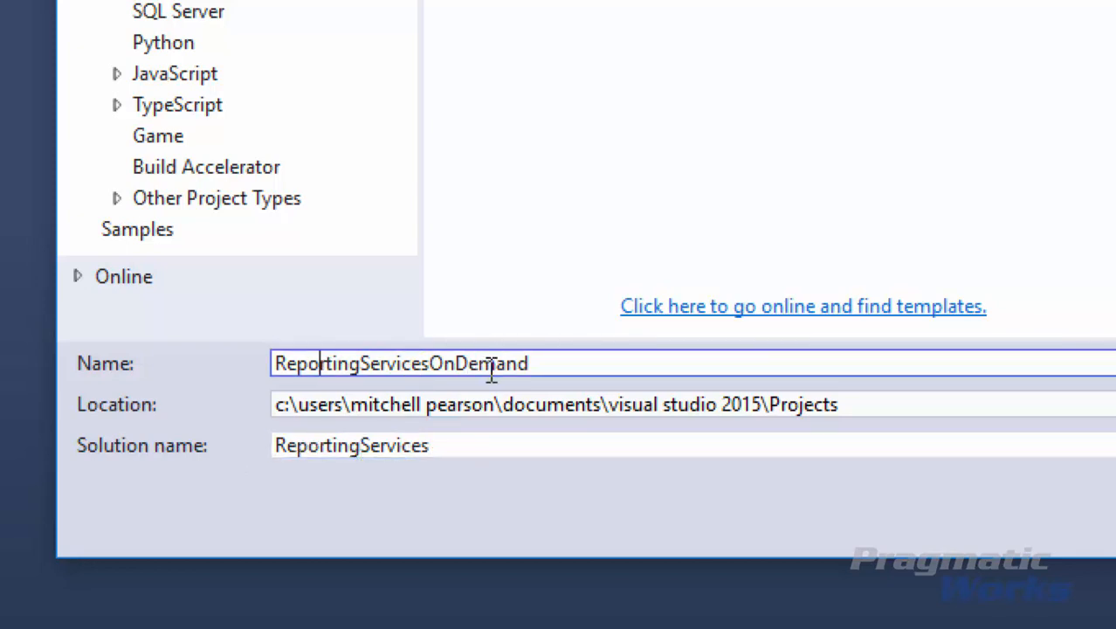
{"action": "left_click_drag", "start_coordinate": [530, 364], "coordinate": [244, 349]}
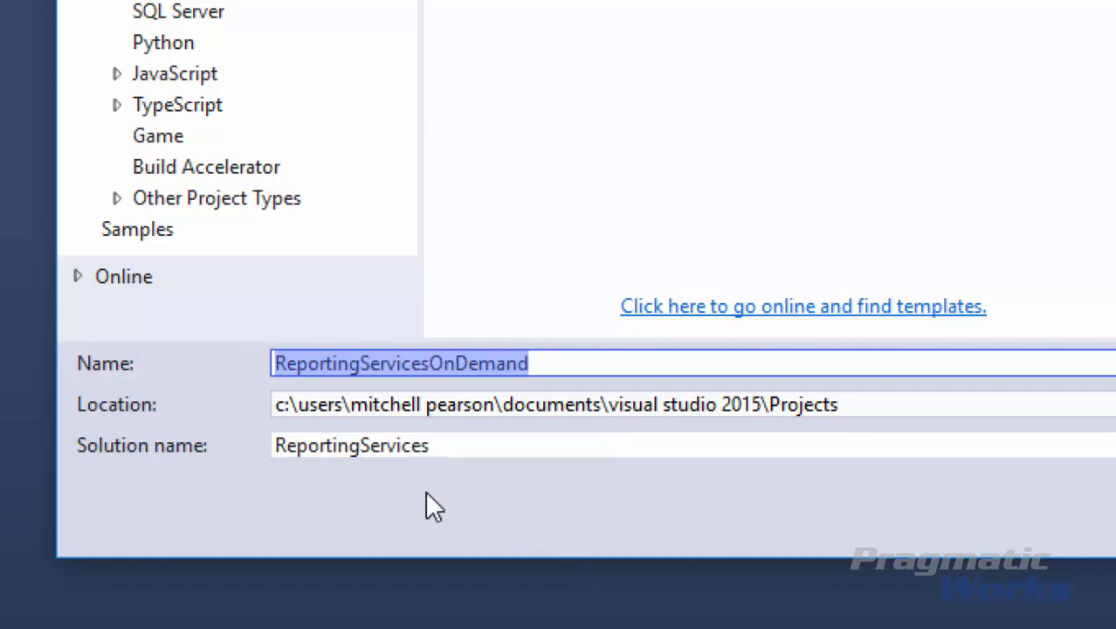
{"action": "left_click", "coordinate": [319, 450]}
{"action": "left_click_drag", "start_coordinate": [454, 454], "coordinate": [277, 458]}
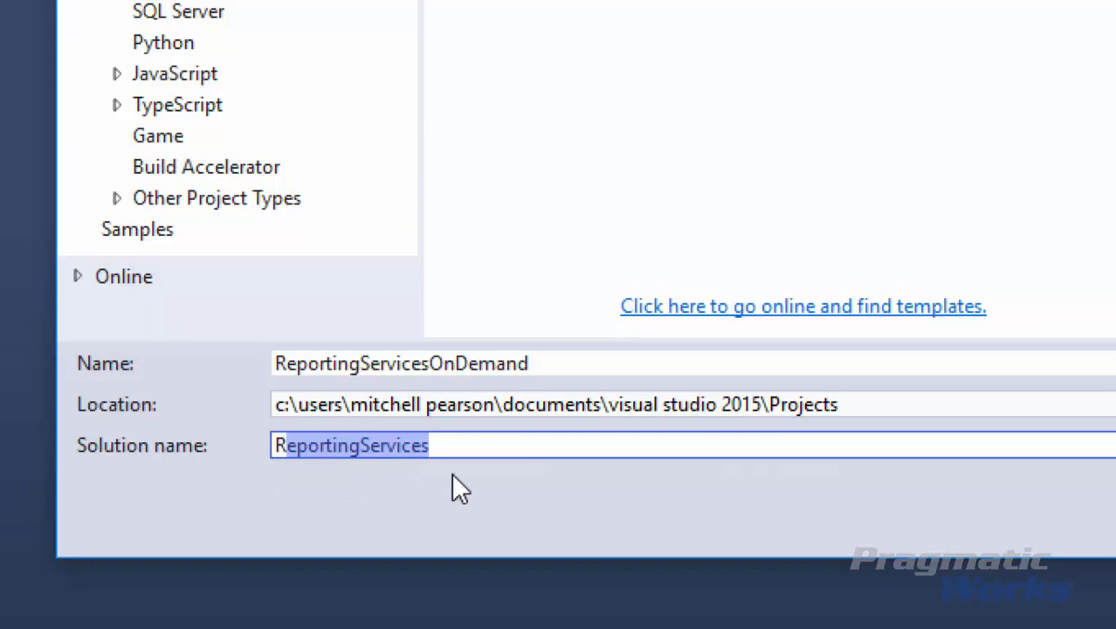
{"action": "left_click", "coordinate": [516, 401]}
{"action": "left_click", "coordinate": [889, 404]}
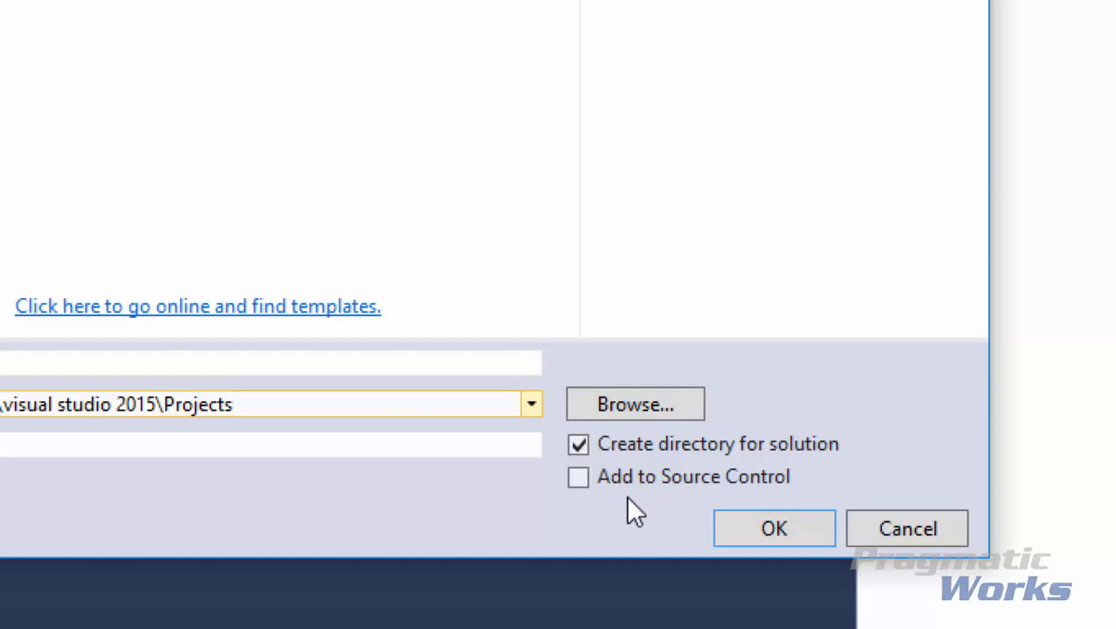
{"action": "left_click", "coordinate": [769, 531]}
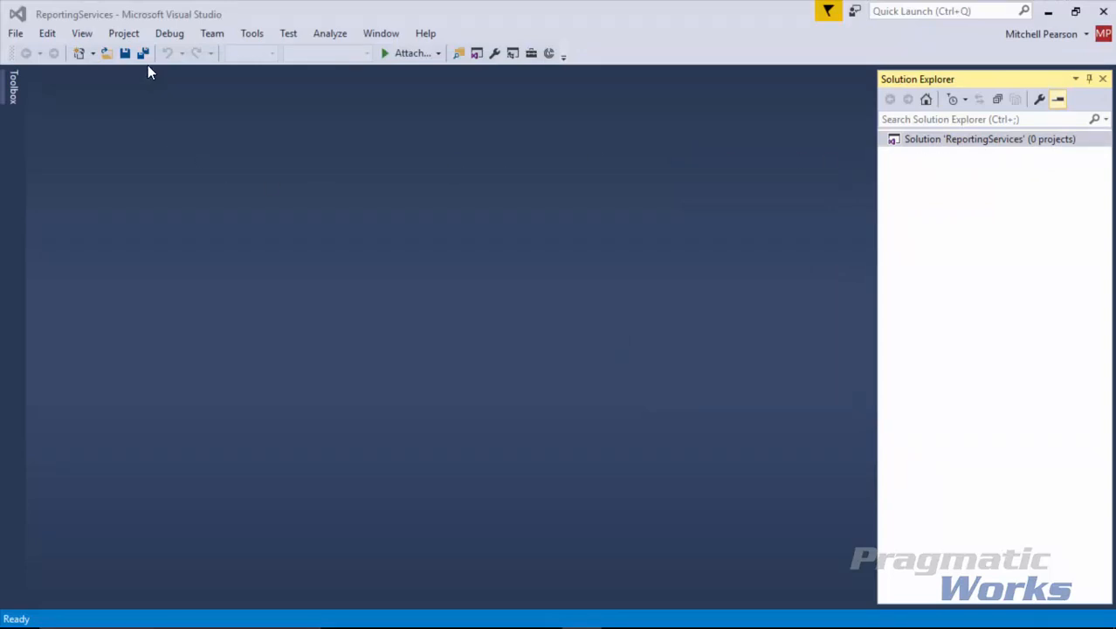
- Display the Solution Explorer for the ReportingServices solution
{"action": "left_click", "coordinate": [78, 34]}
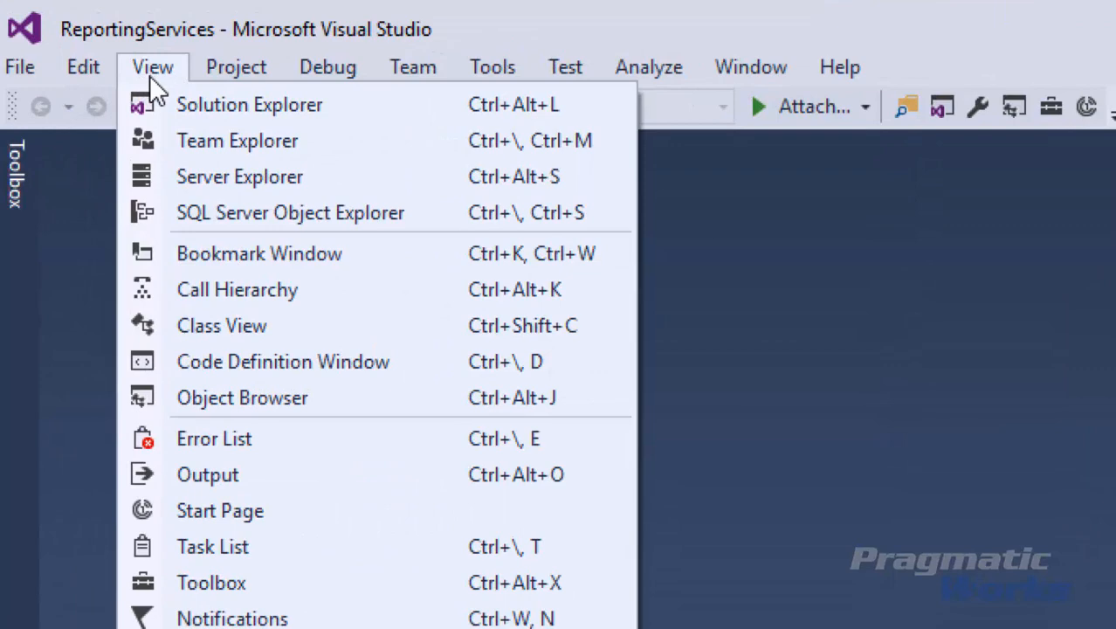
{"action": "left_click", "coordinate": [149, 70]}
{"action": "left_click", "coordinate": [19, 69]}
{"action": "mouse_move", "coordinate": [170, 75]}
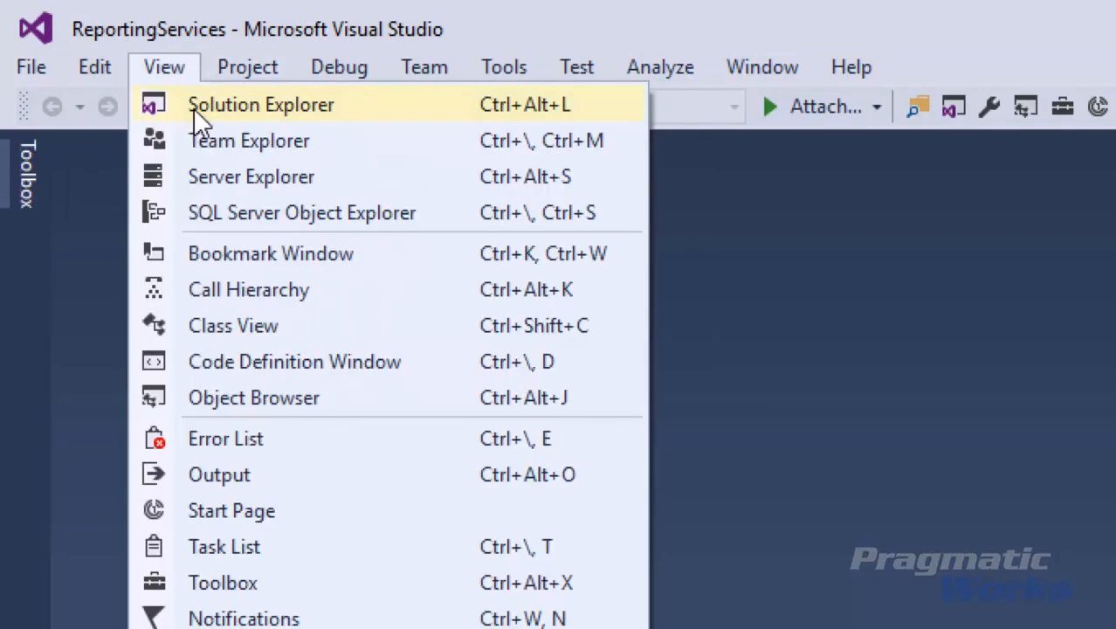
{"action": "left_click", "coordinate": [242, 116]}
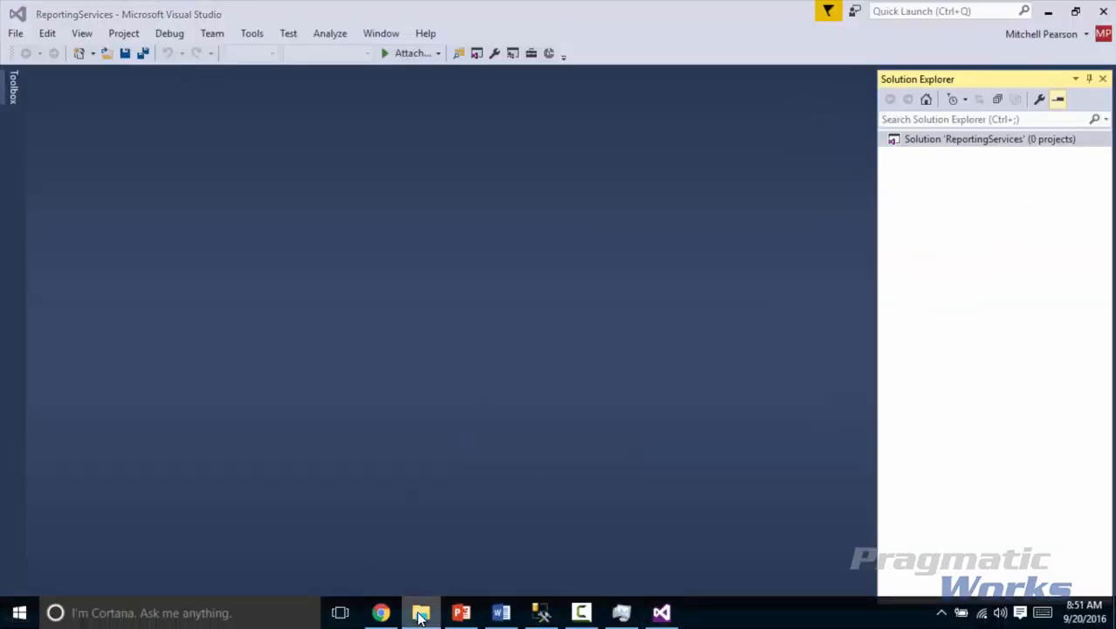
- Switch to a new File Explorer window and browse to Documents\Visual Studio 2015\Projects\ReportingServices\ReportingServicesOnDemand
{"action": "right_click", "coordinate": [420, 611]}
{"action": "left_click", "coordinate": [380, 525]}
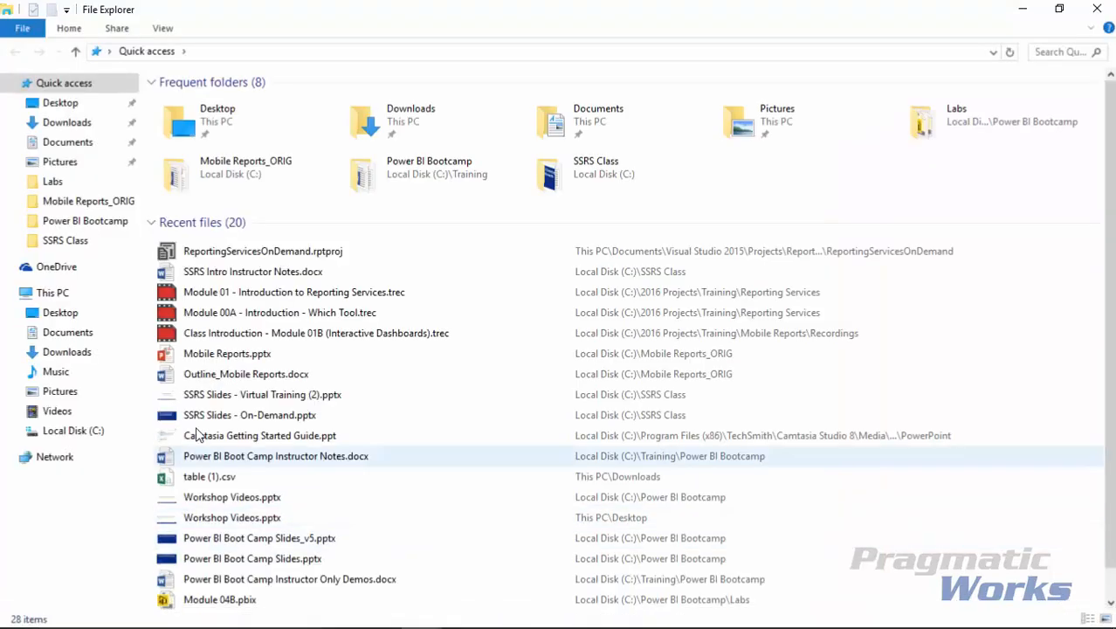
{"action": "left_click", "coordinate": [75, 341]}
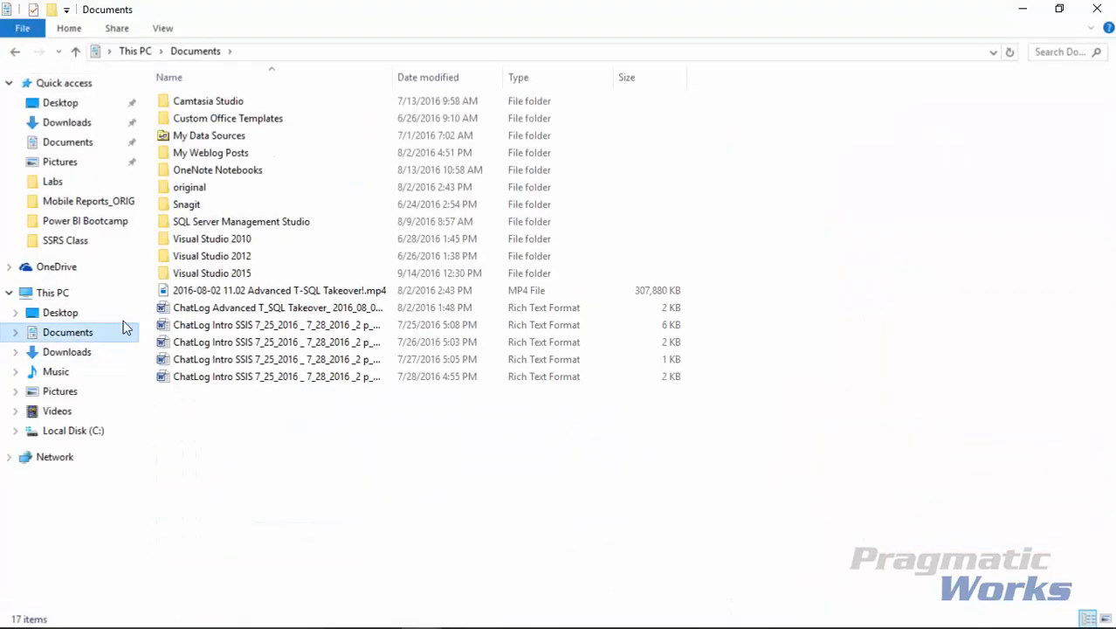
{"action": "double_click", "coordinate": [239, 274]}
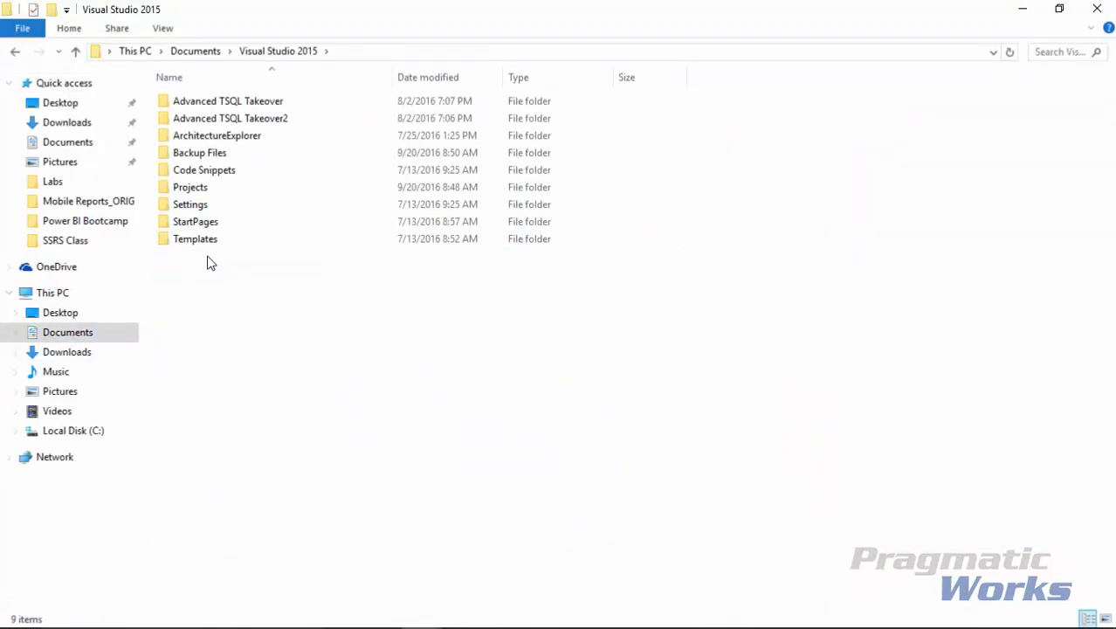
{"action": "double_click", "coordinate": [192, 194]}
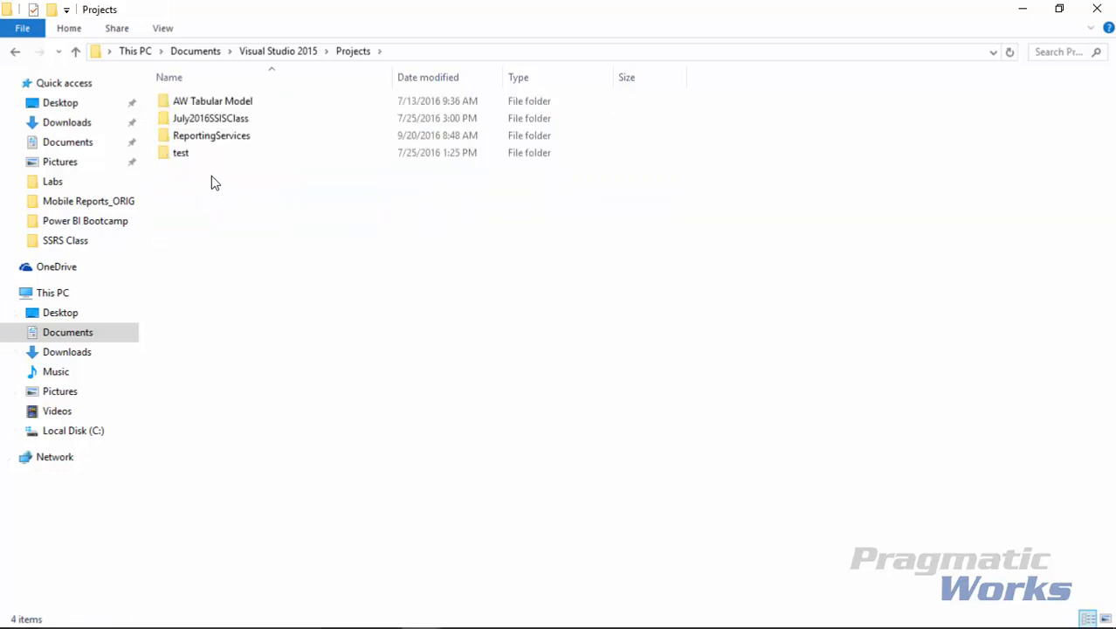
{"action": "left_click", "coordinate": [224, 142]}
{"action": "double_click", "coordinate": [224, 140]}
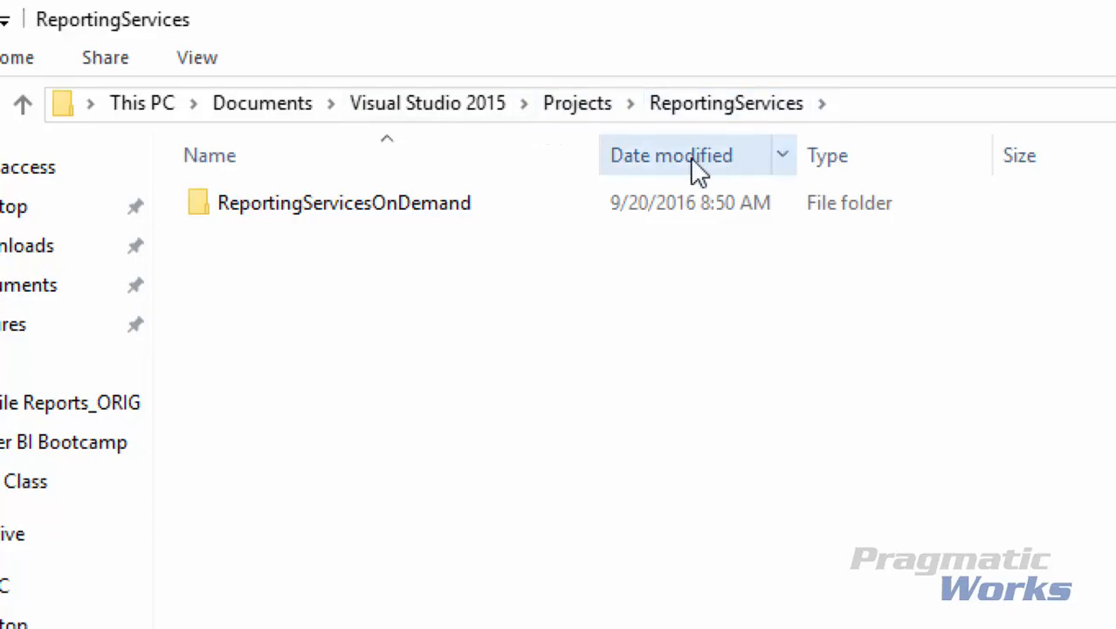
{"action": "double_click", "coordinate": [385, 211]}
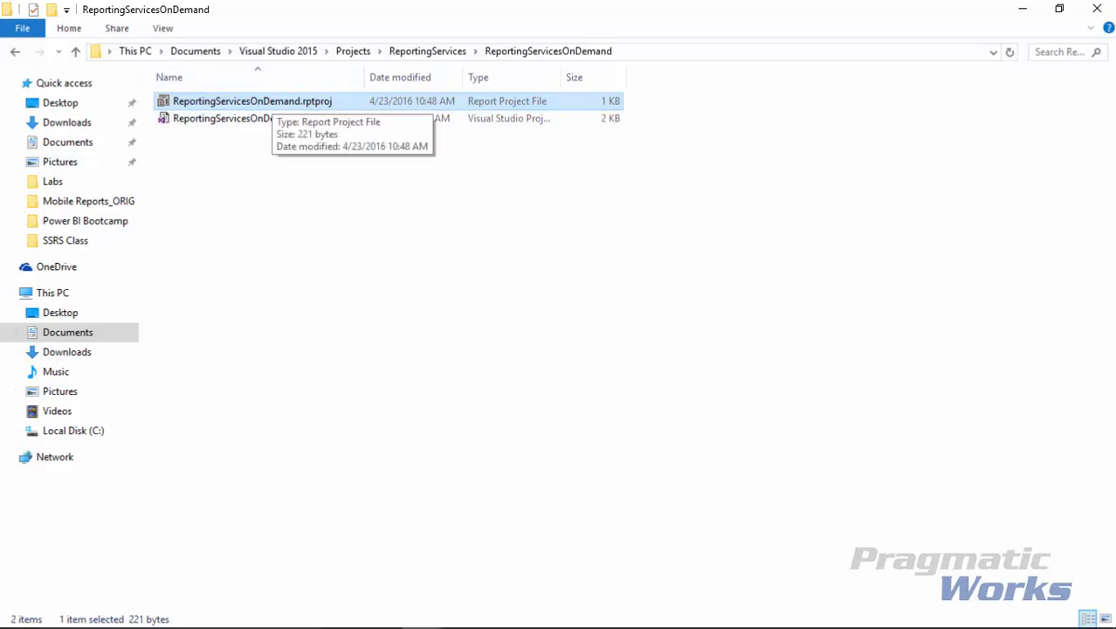
- Open the ReportingServicesOnDemand.rptproj project file, and close the Visual Studio window holding the empty ReportingServices solution without saving changes
{"action": "double_click", "coordinate": [271, 100]}
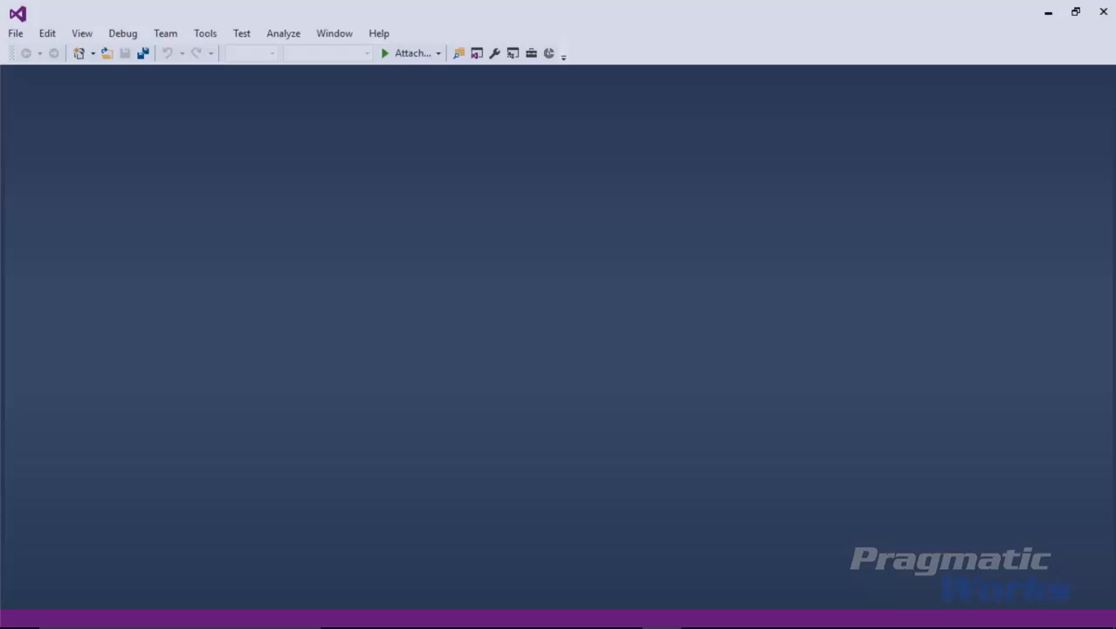
{"action": "mouse_move", "coordinate": [661, 613]}
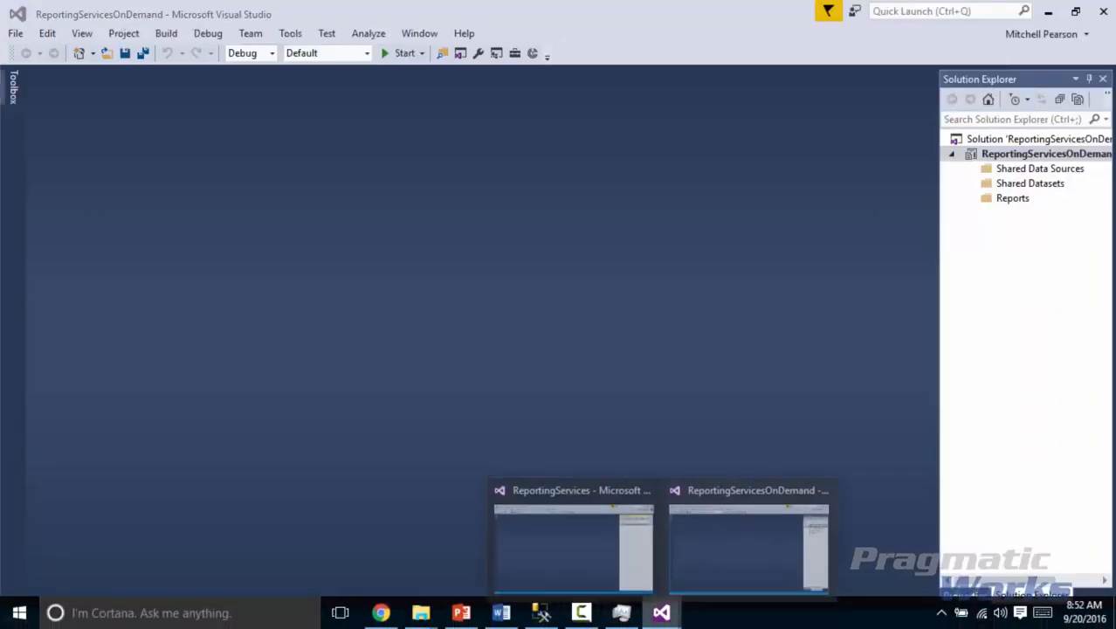
{"action": "left_click", "coordinate": [574, 542]}
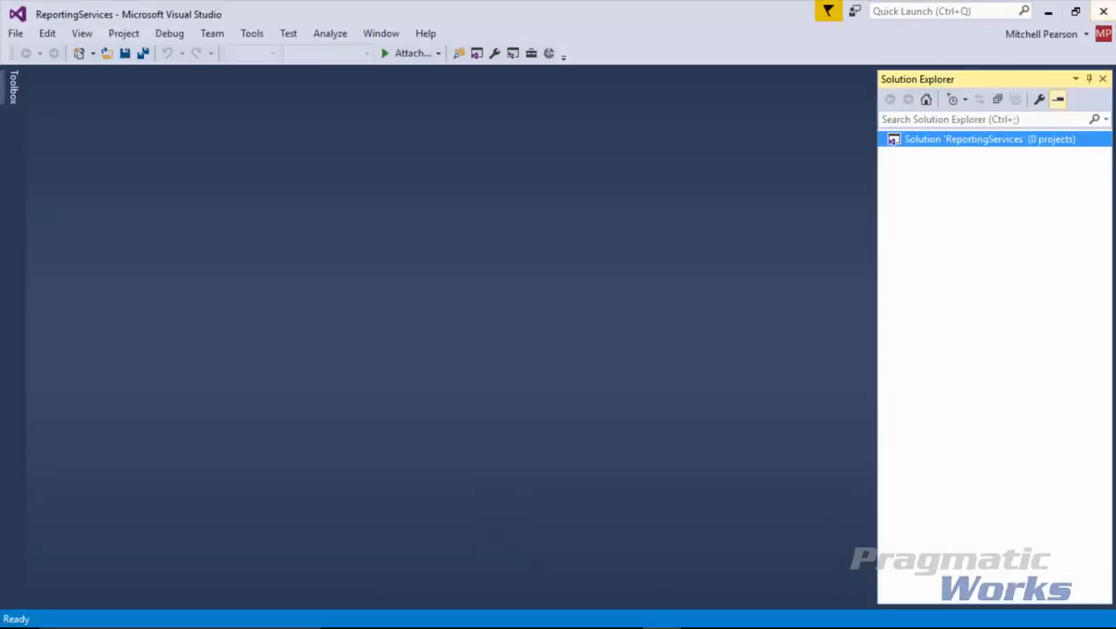
{"action": "left_click", "coordinate": [1103, 11]}
{"action": "left_click", "coordinate": [638, 390]}
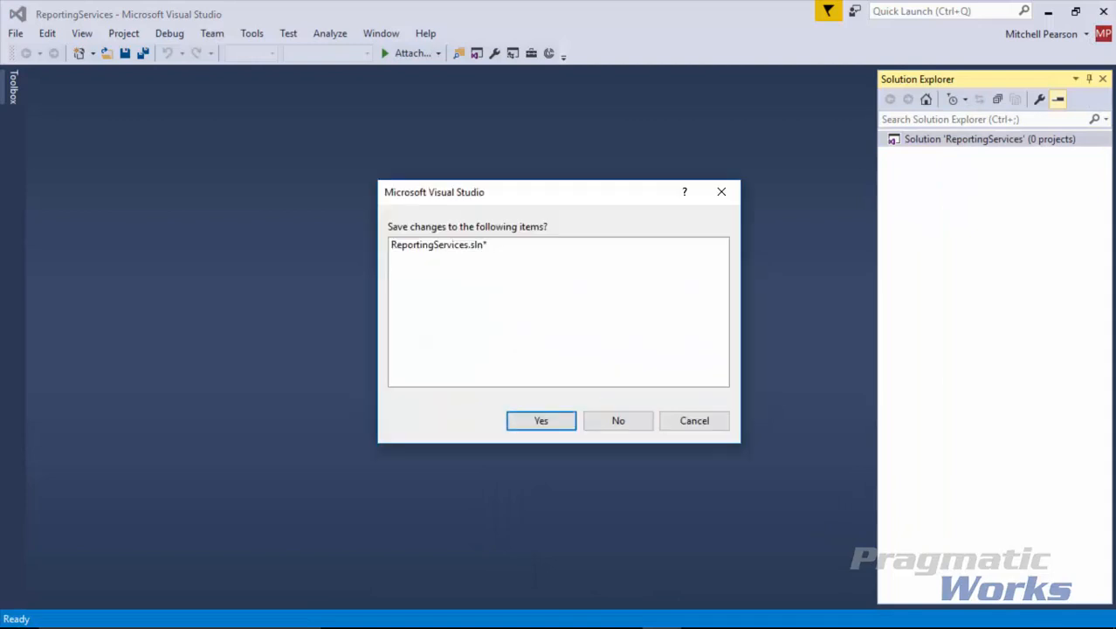
{"action": "left_click", "coordinate": [618, 420]}
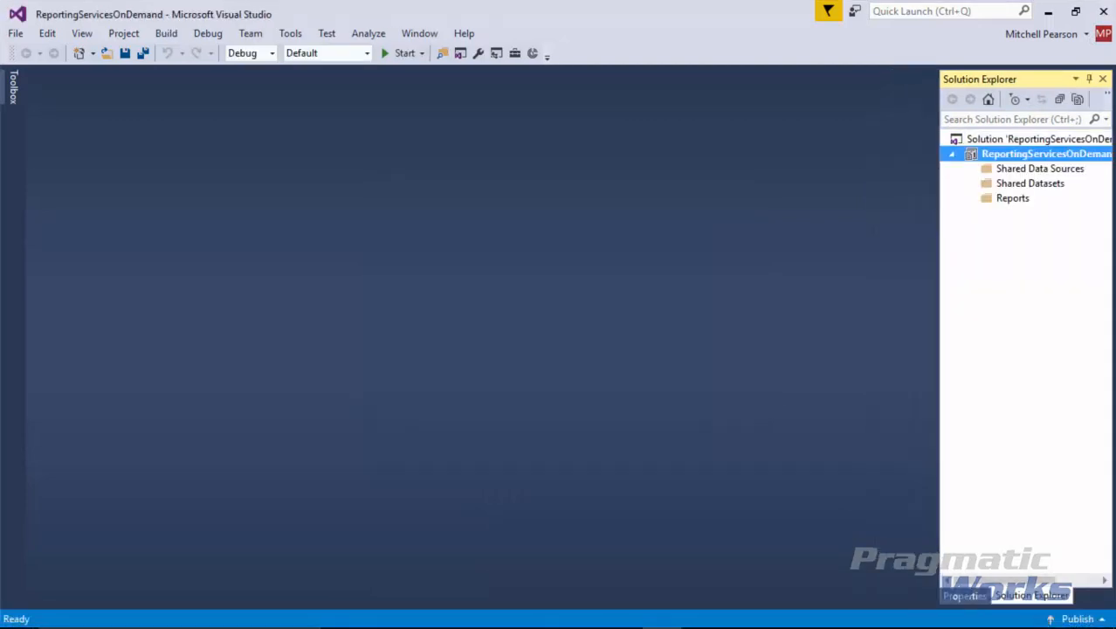
- Widen the Solution Explorer to fit the full solution name, and collapse and re-expand the ReportingServicesOnDemand project
{"action": "left_click_drag", "start_coordinate": [936, 349], "coordinate": [859, 350]}
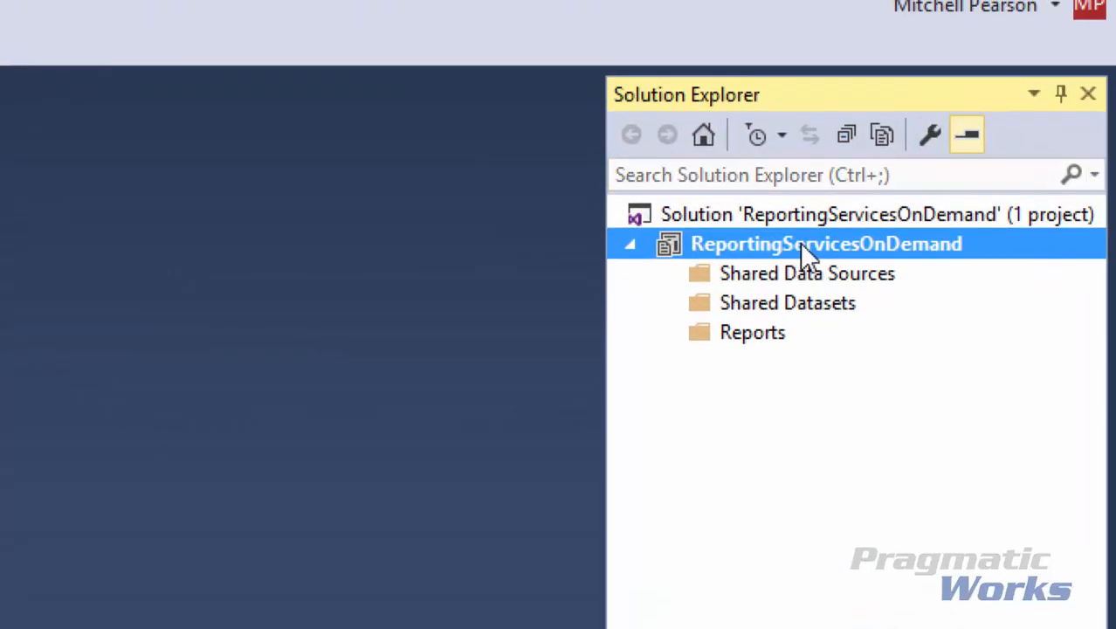
{"action": "left_click", "coordinate": [630, 244]}
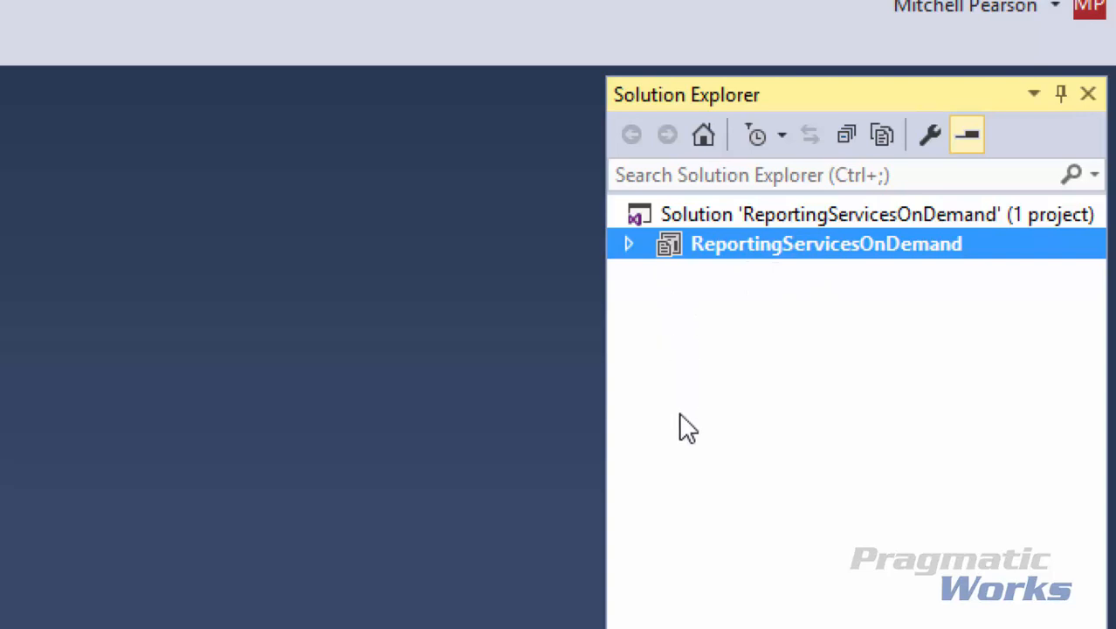
{"action": "left_click", "coordinate": [625, 248]}
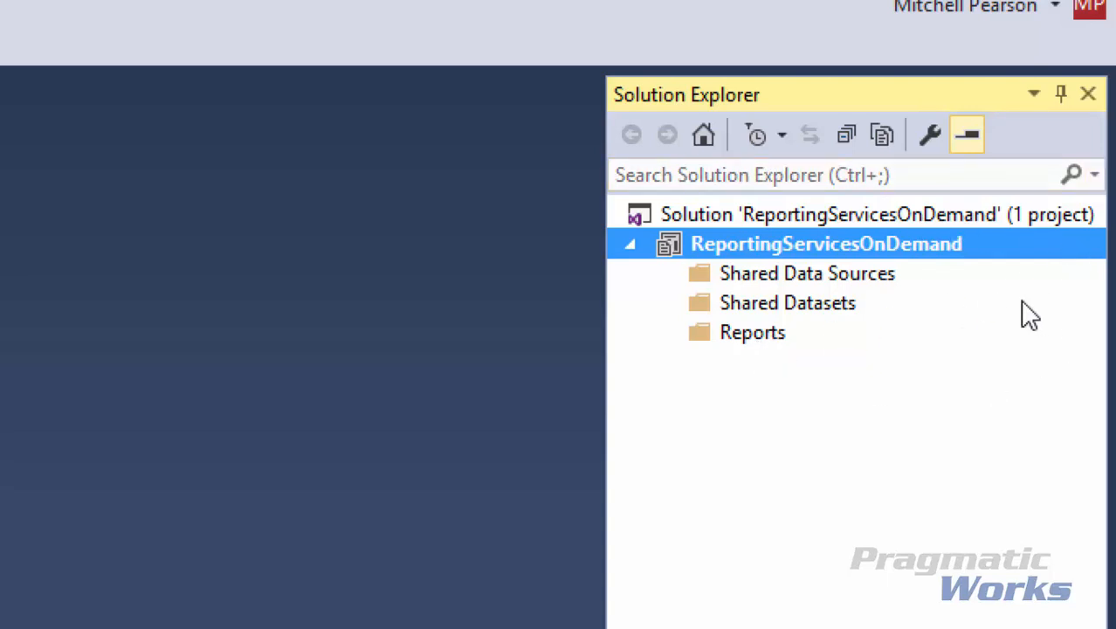
- Auto-hide the Solution Explorer, bring up it and the Toolbox temporarily, and pin the Solution Explorer back in place
{"action": "left_click", "coordinate": [1059, 93]}
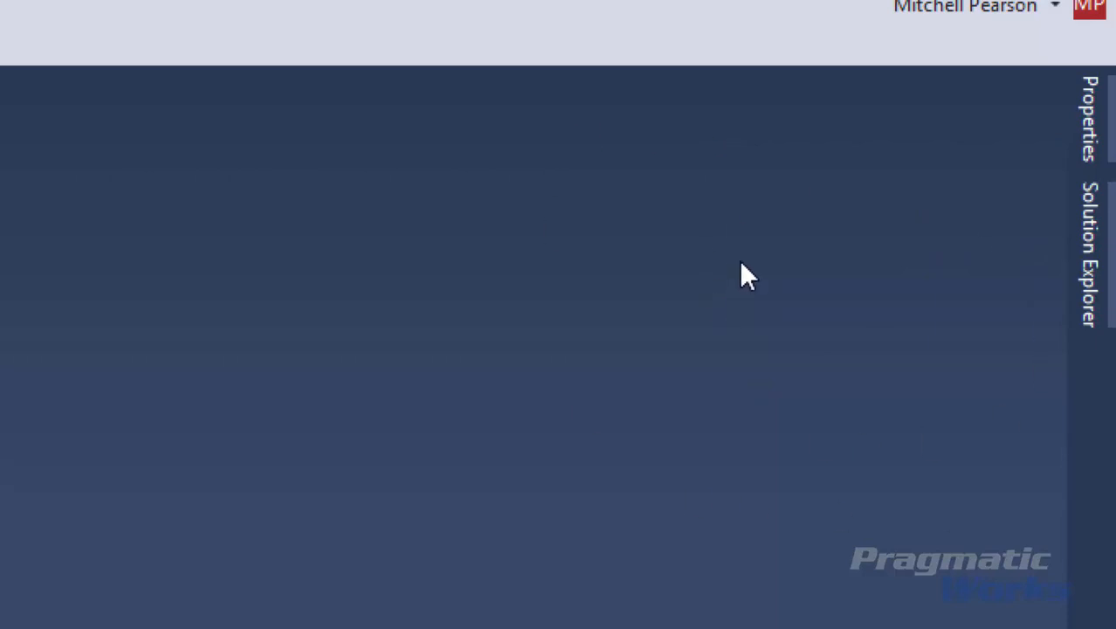
{"action": "left_click", "coordinate": [1086, 232]}
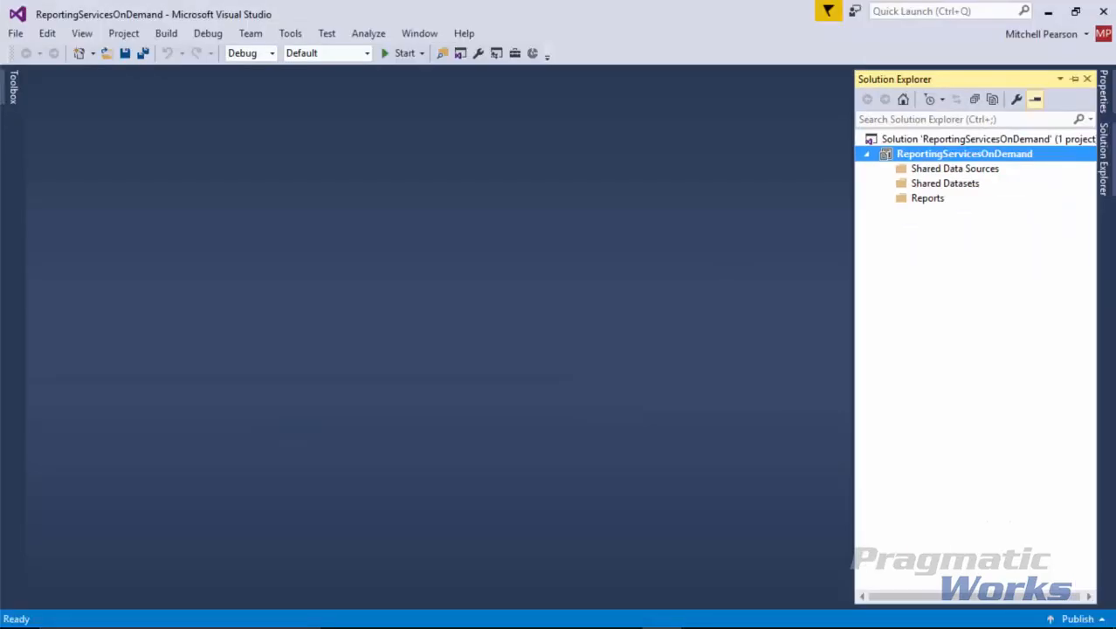
{"action": "left_click", "coordinate": [13, 87]}
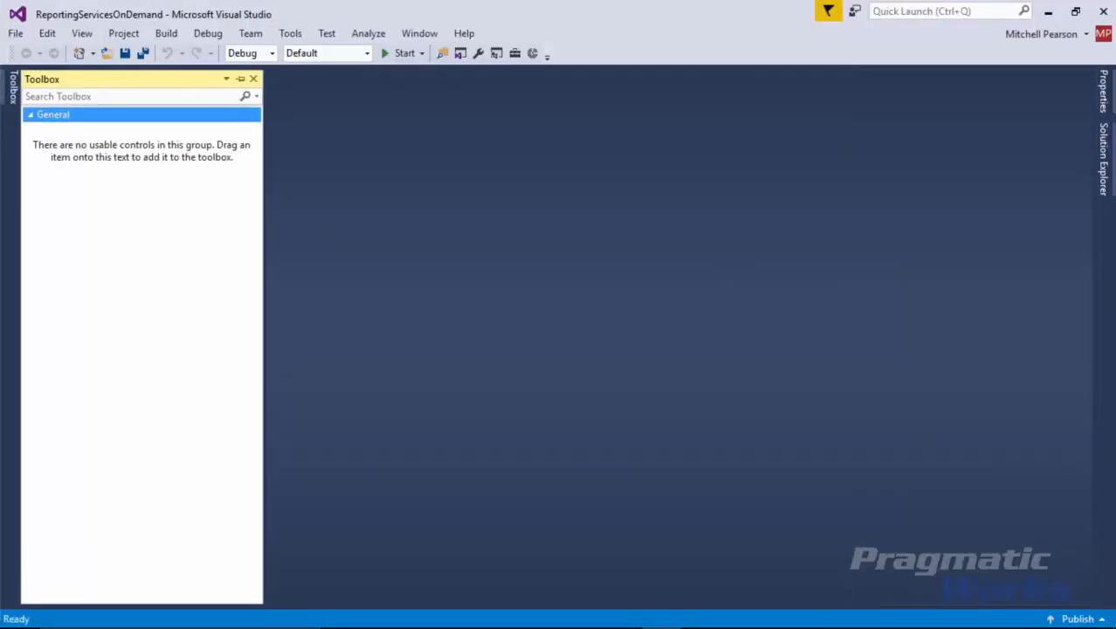
{"action": "left_click", "coordinate": [1104, 159]}
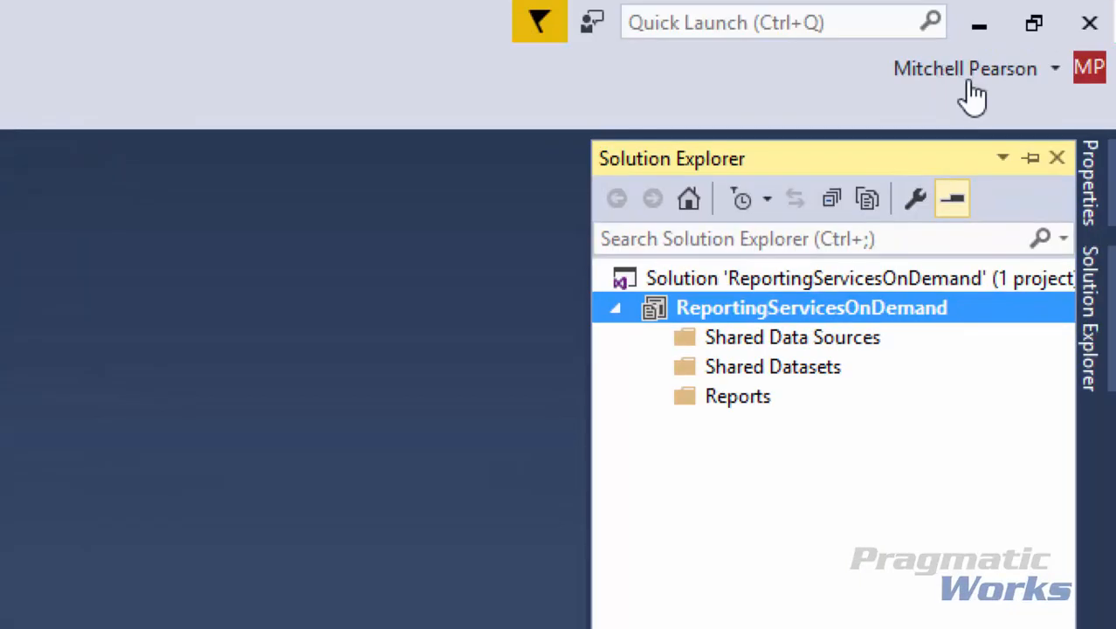
{"action": "left_click", "coordinate": [1031, 159]}
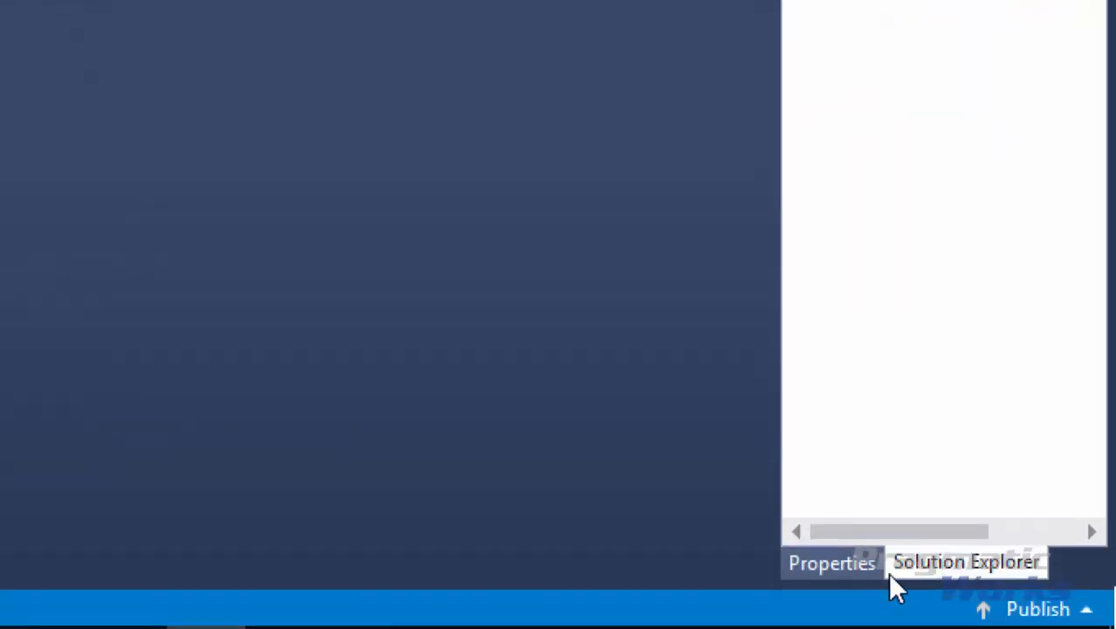
- View the project's properties, return to the Solution Explorer and widen it to fit the full solution name
{"action": "left_click", "coordinate": [823, 564]}
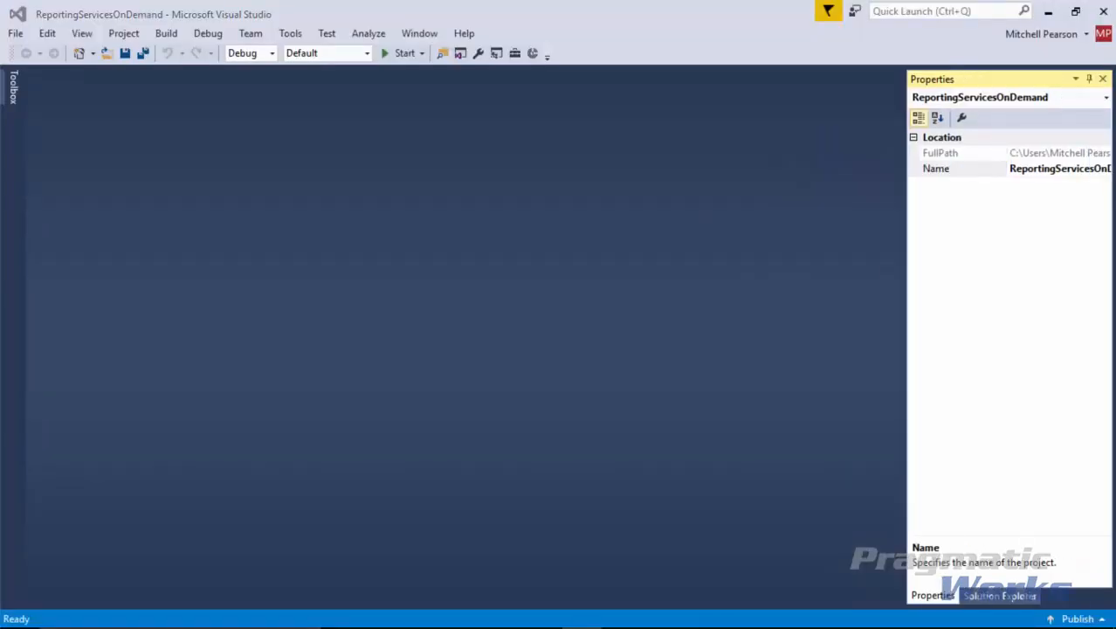
{"action": "left_click", "coordinate": [1000, 596]}
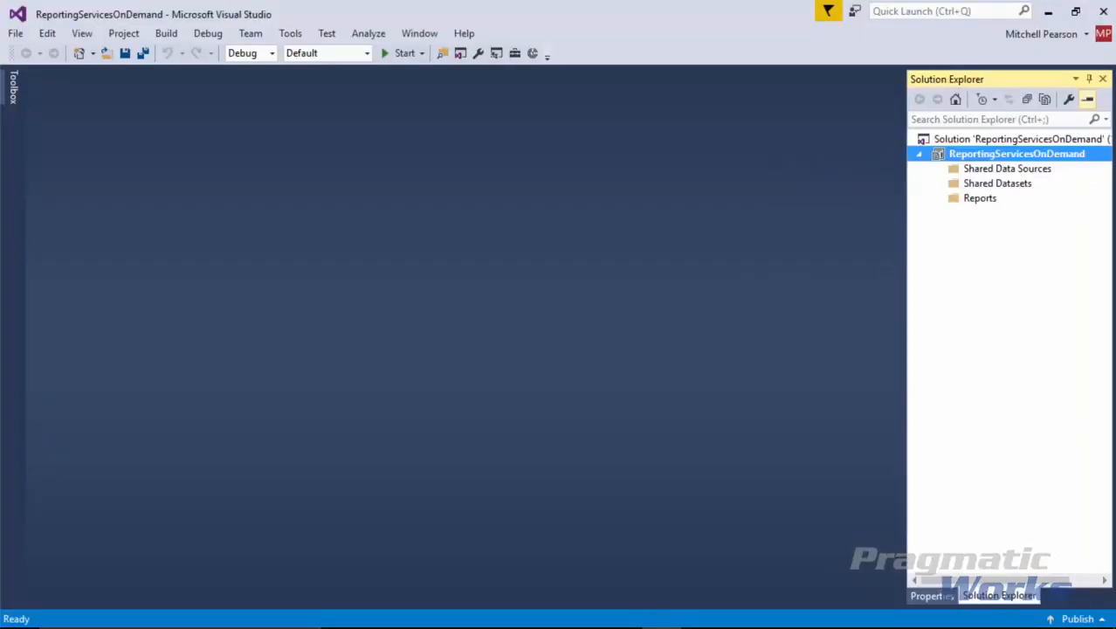
{"action": "left_click_drag", "start_coordinate": [904, 331], "coordinate": [851, 332]}
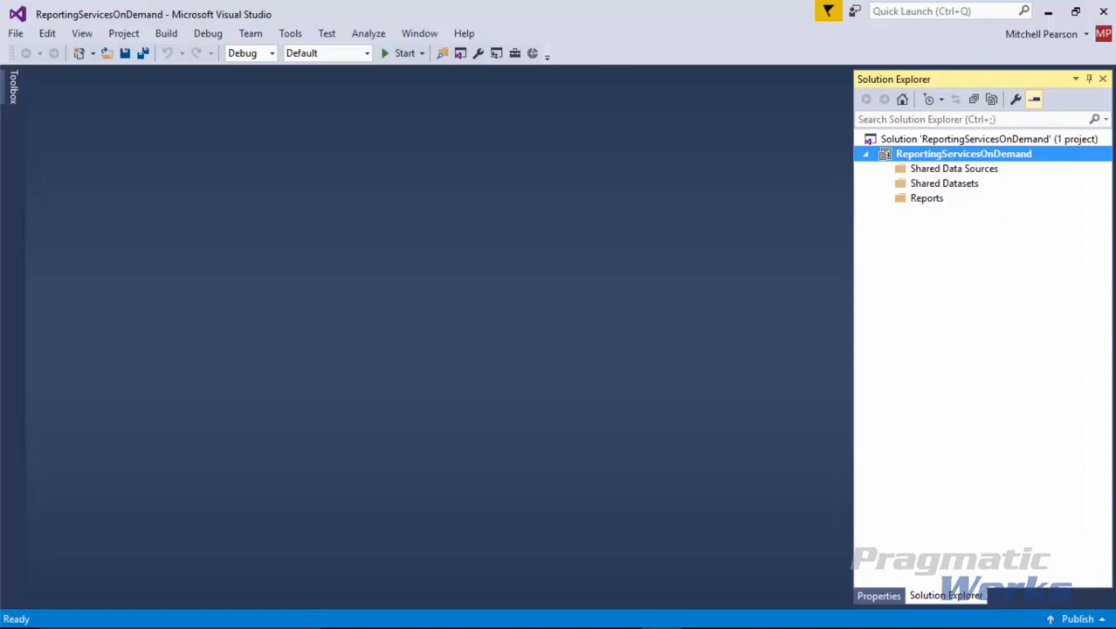
- Collapse the project and check in the Projects and Solutions options that Always show solution is enabled, accepting the options
{"action": "key", "text": "Left"}
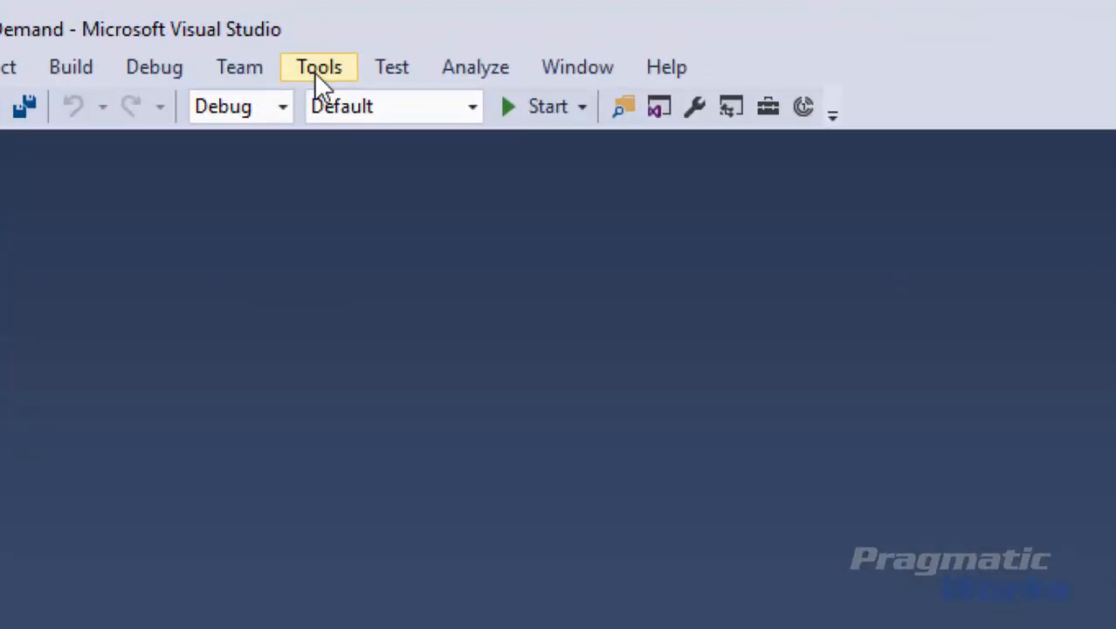
{"action": "left_click", "coordinate": [314, 74]}
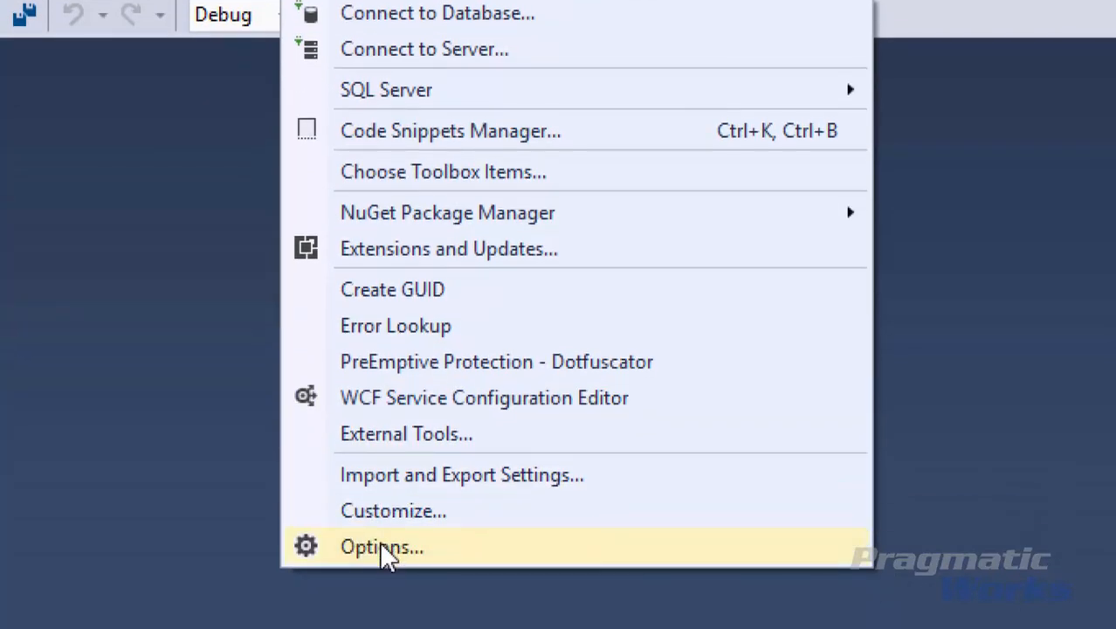
{"action": "left_click", "coordinate": [388, 549]}
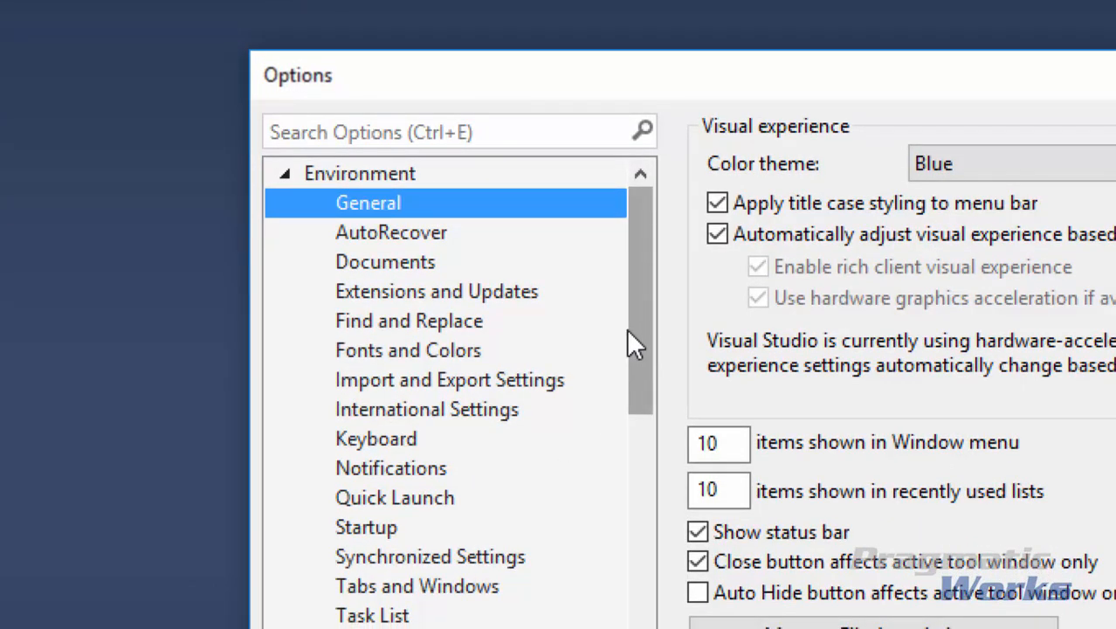
{"action": "left_click_drag", "start_coordinate": [643, 326], "coordinate": [645, 428]}
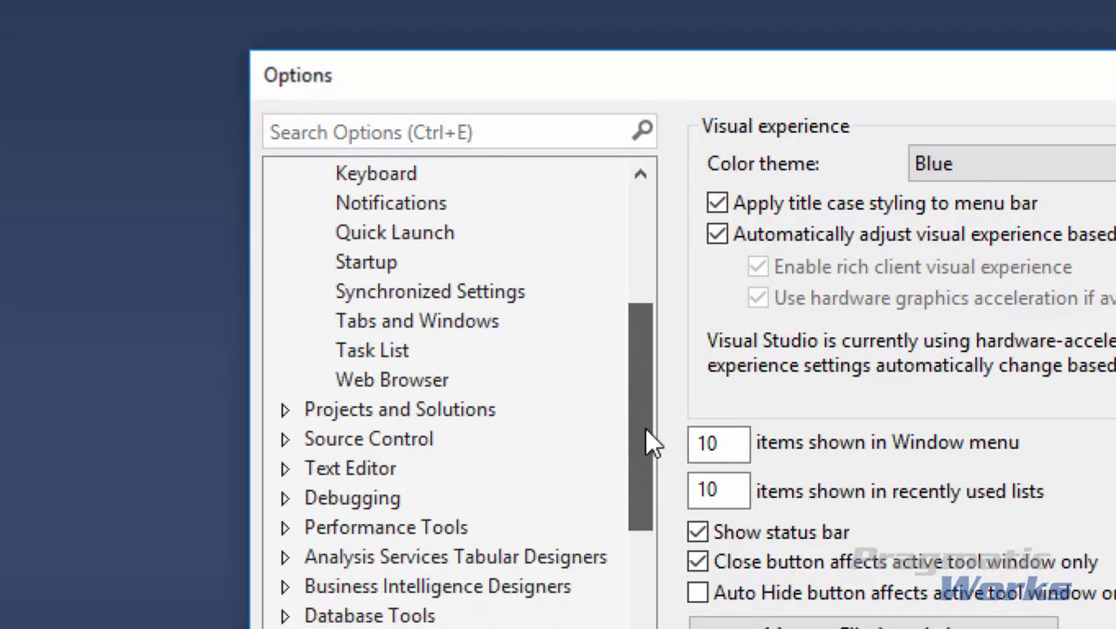
{"action": "left_click", "coordinate": [454, 411]}
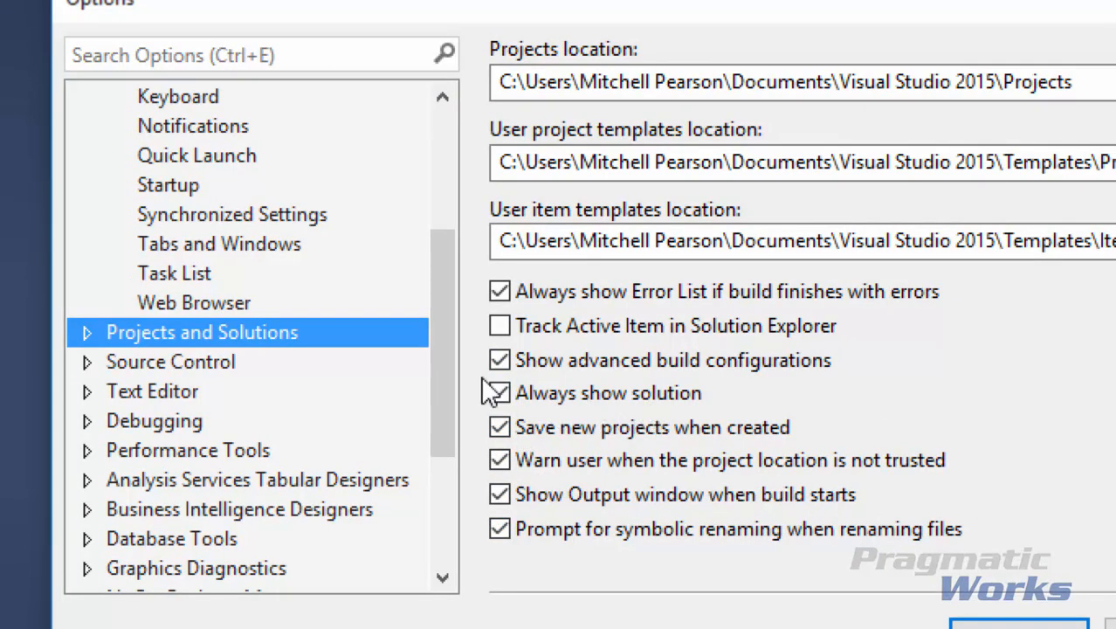
{"action": "left_click", "coordinate": [499, 393]}
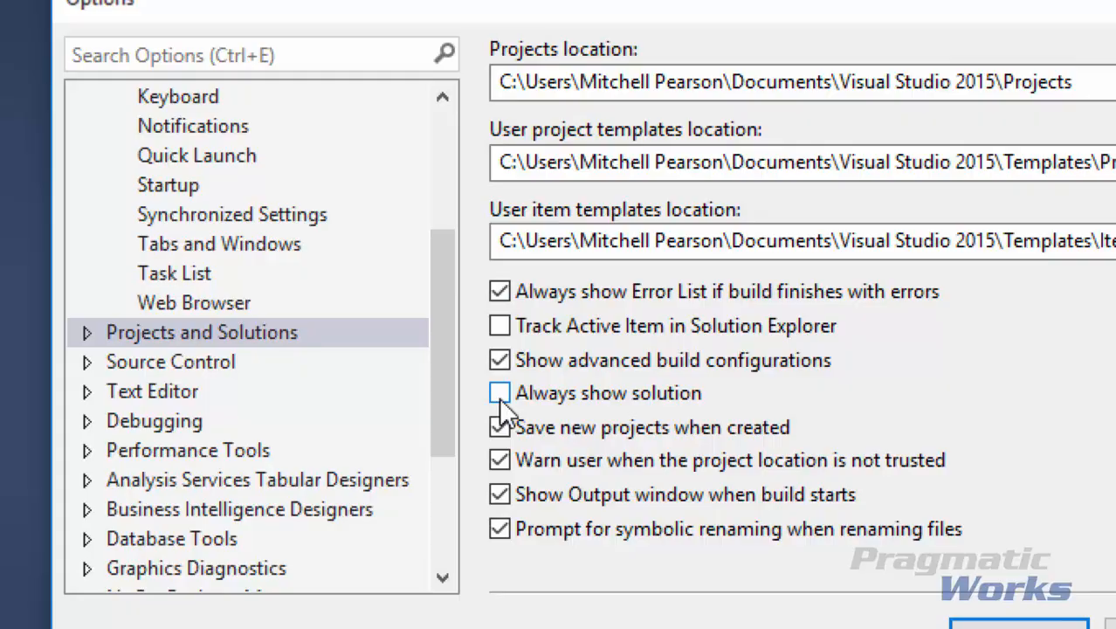
{"action": "left_click", "coordinate": [498, 395]}
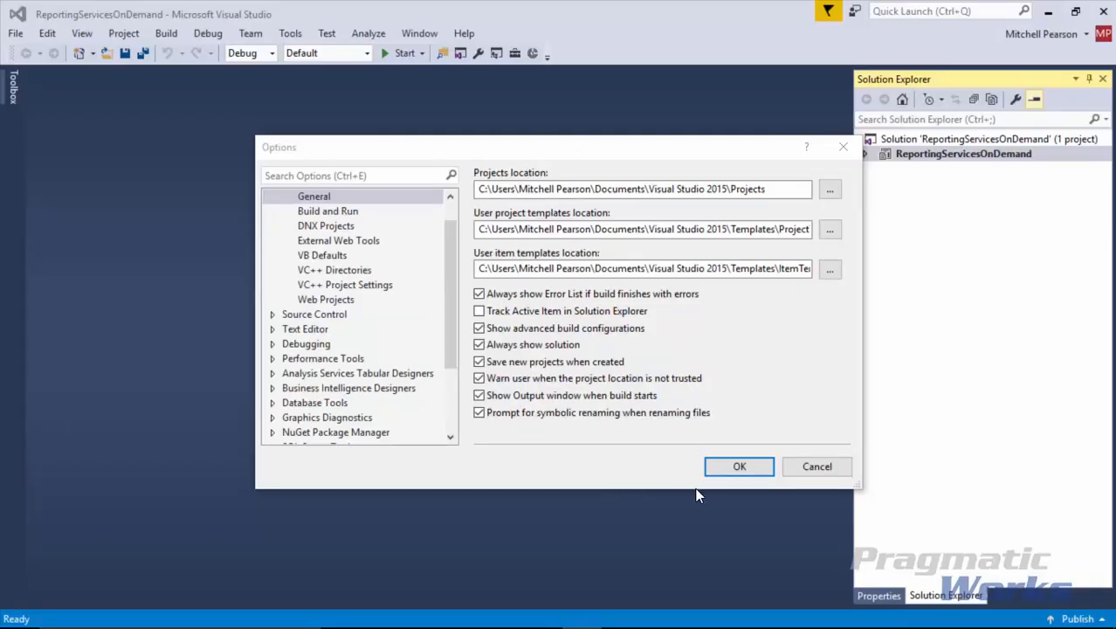
{"action": "left_click", "coordinate": [739, 469]}
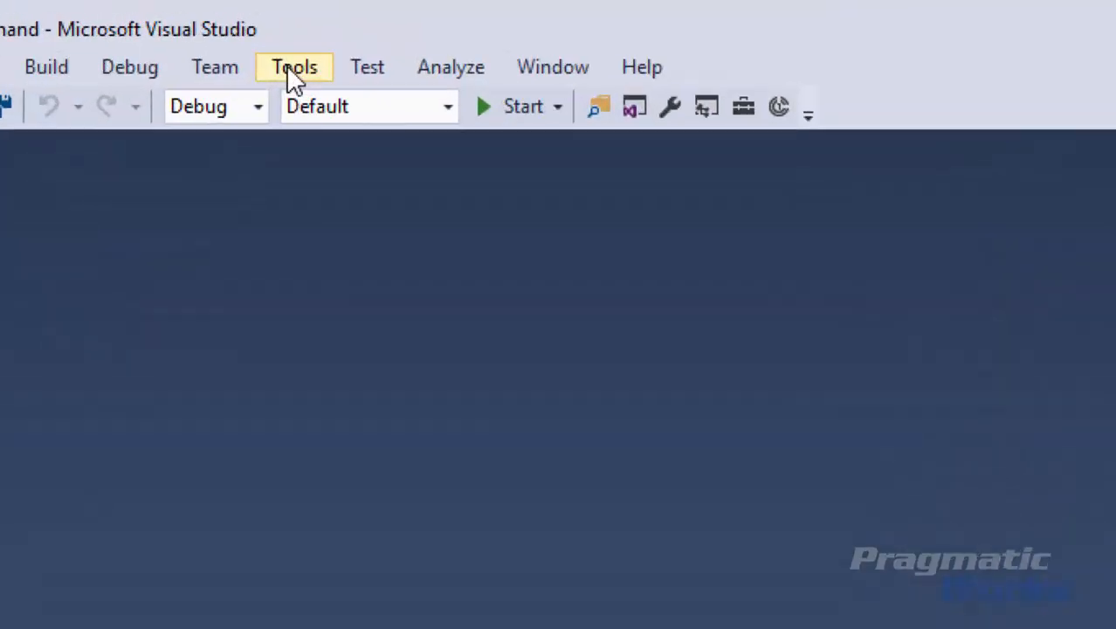
{"action": "left_click", "coordinate": [290, 34]}
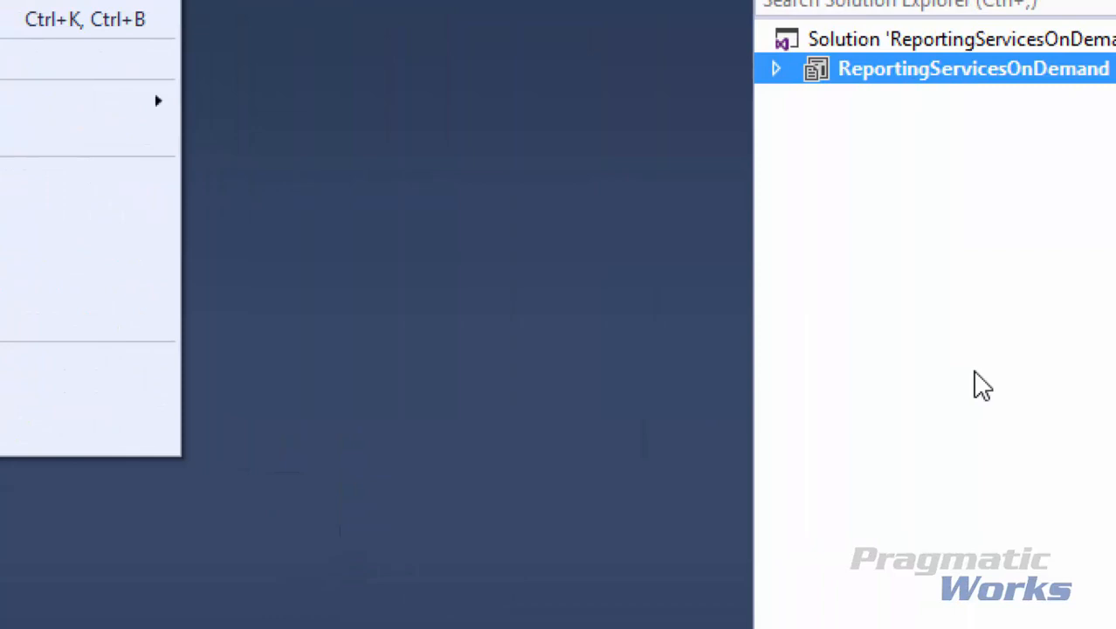
{"action": "left_click", "coordinate": [903, 133]}
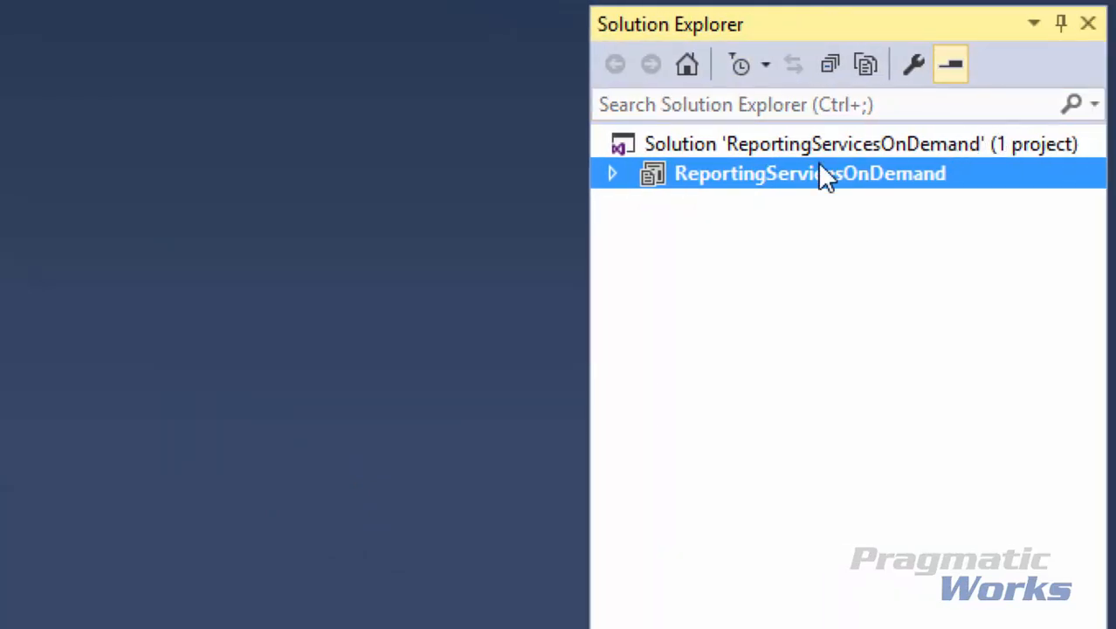
- Expand the ReportingServicesOnDemand project and start adding a new item to its Reports folder, choosing the Report template
{"action": "left_click", "coordinate": [609, 178]}
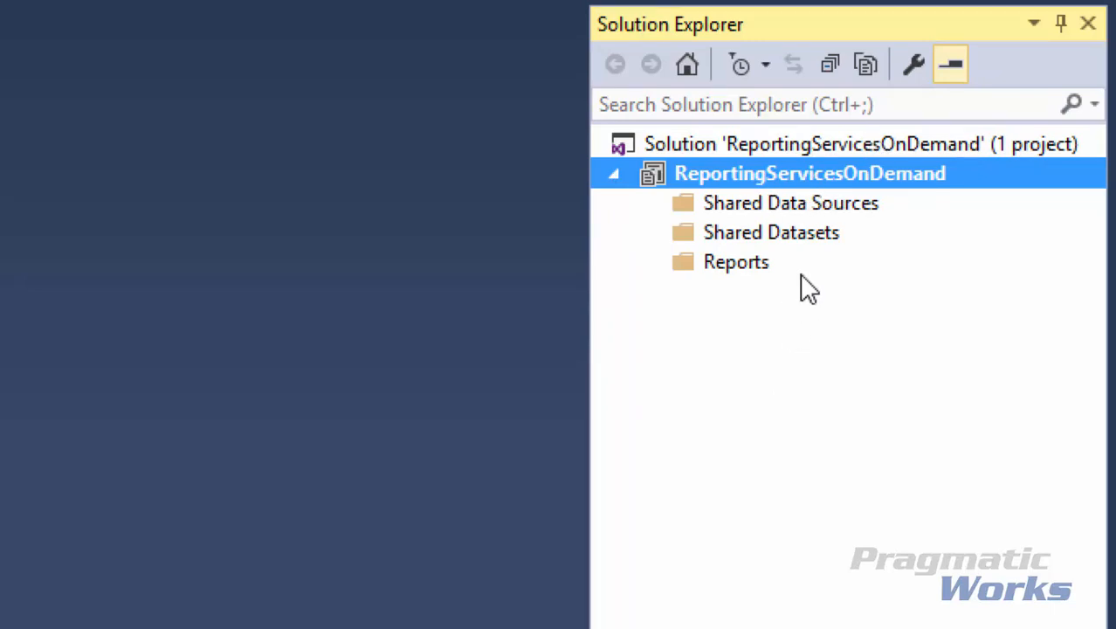
{"action": "right_click", "coordinate": [741, 278]}
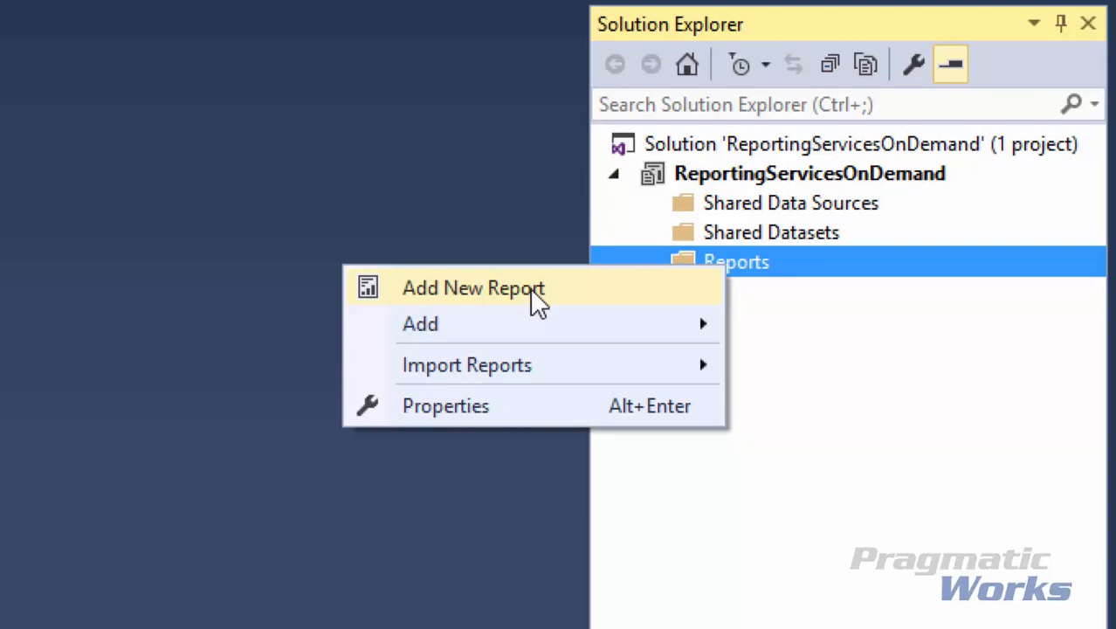
{"action": "mouse_move", "coordinate": [529, 325]}
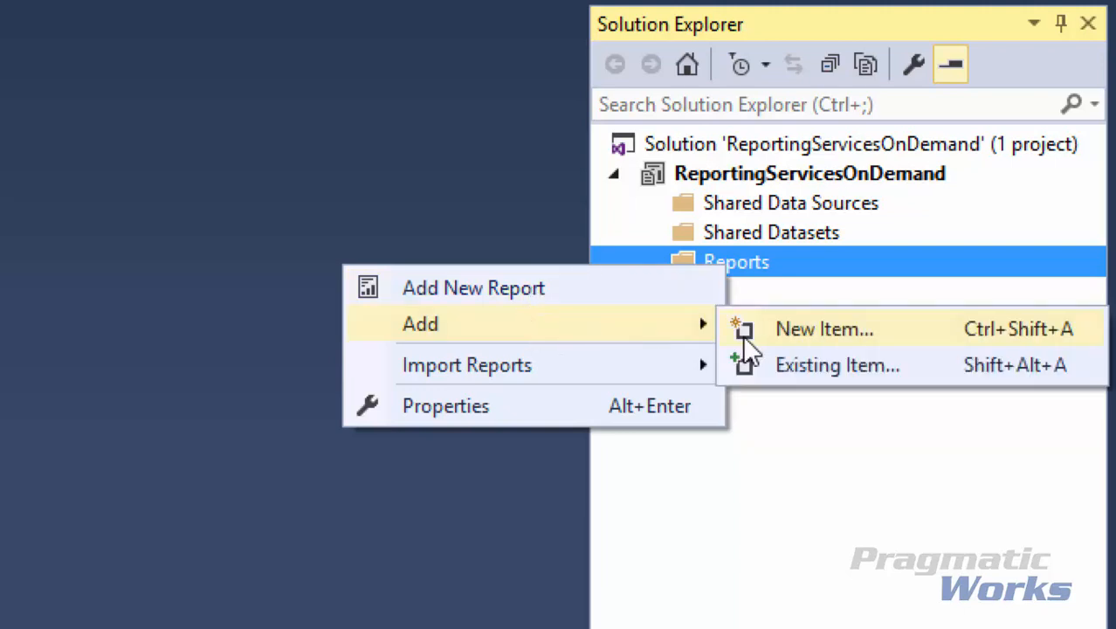
{"action": "left_click", "coordinate": [809, 330]}
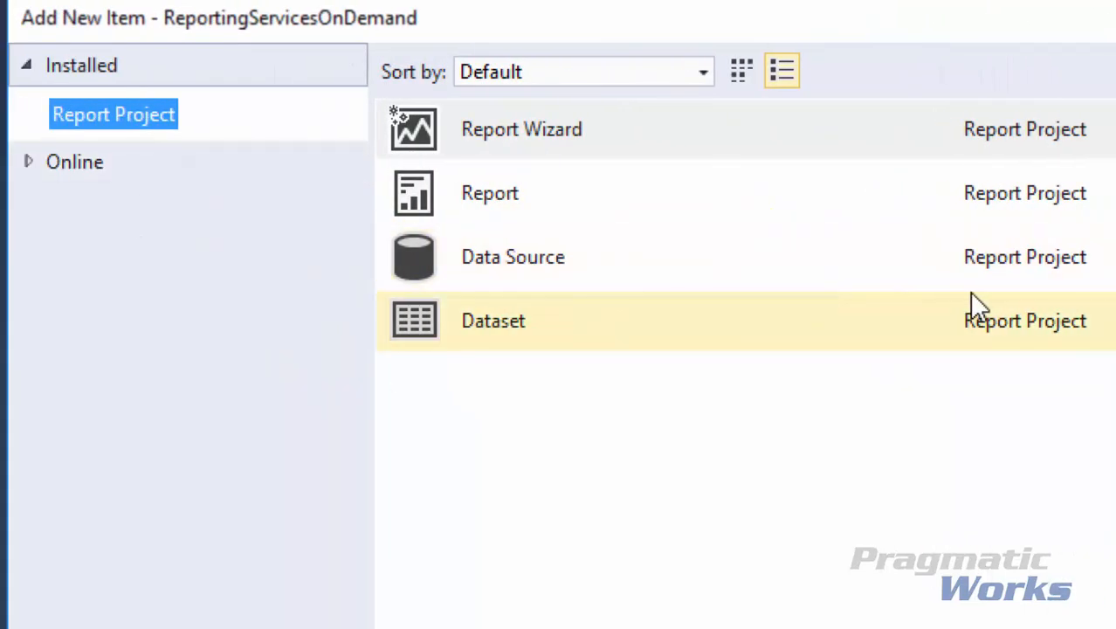
{"action": "left_click", "coordinate": [451, 208]}
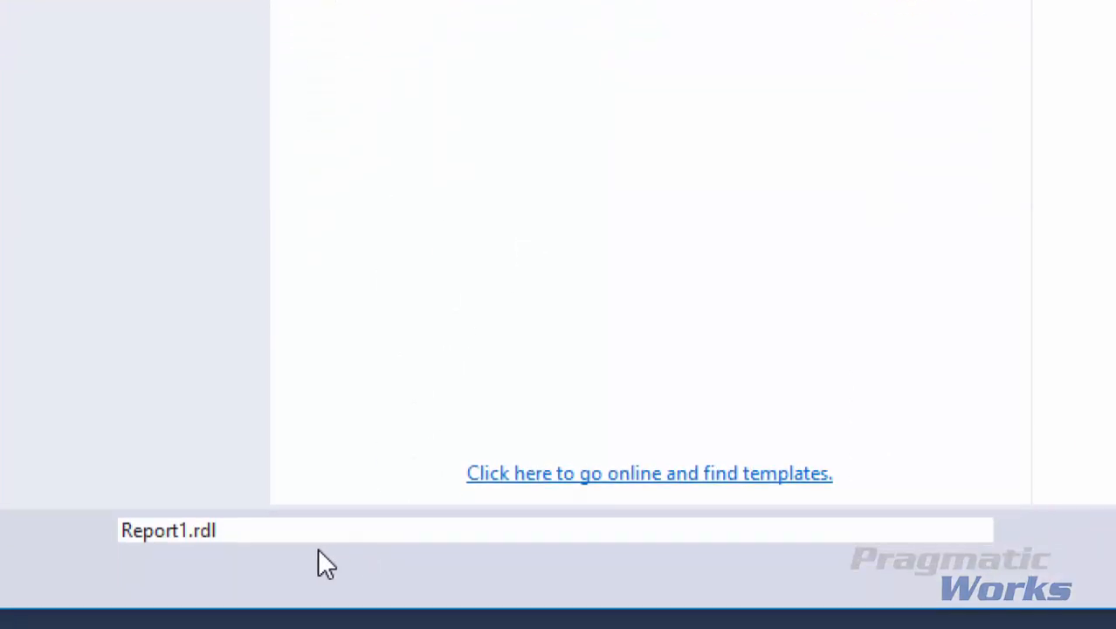
{"action": "left_click", "coordinate": [171, 527]}
{"action": "left_click_drag", "start_coordinate": [254, 533], "coordinate": [142, 542]}
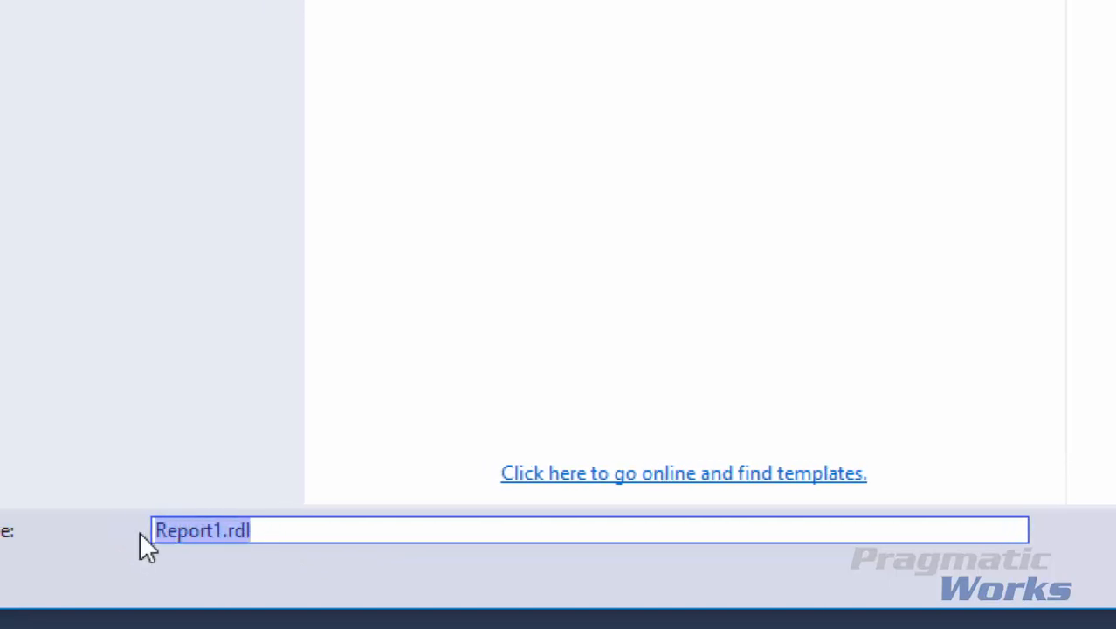
{"action": "left_click", "coordinate": [231, 519]}
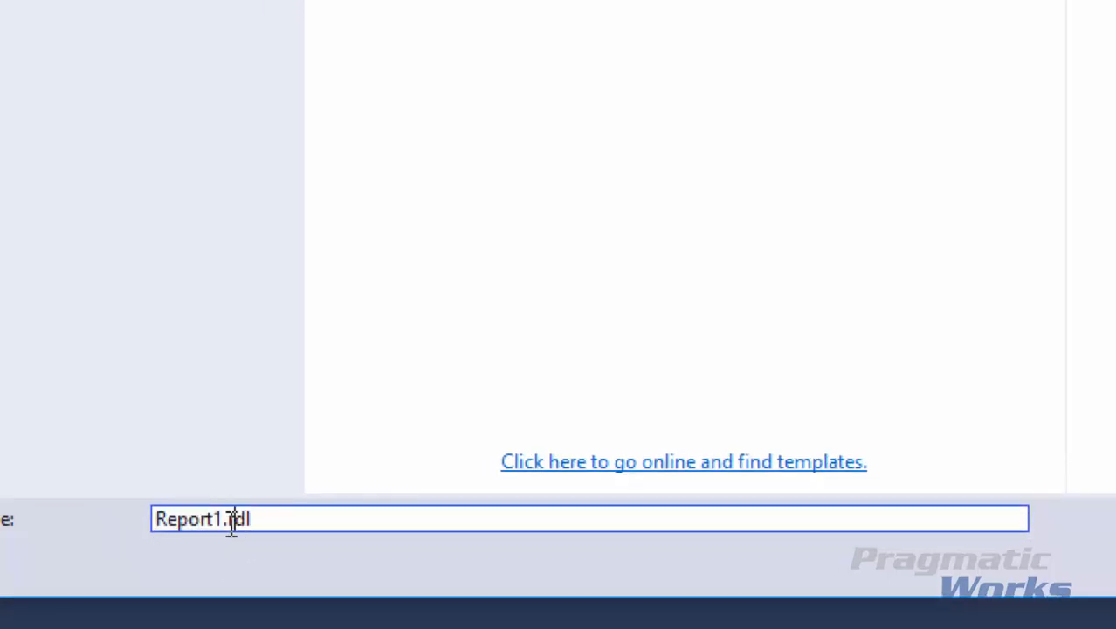
{"action": "left_click_drag", "start_coordinate": [225, 518], "coordinate": [289, 517]}
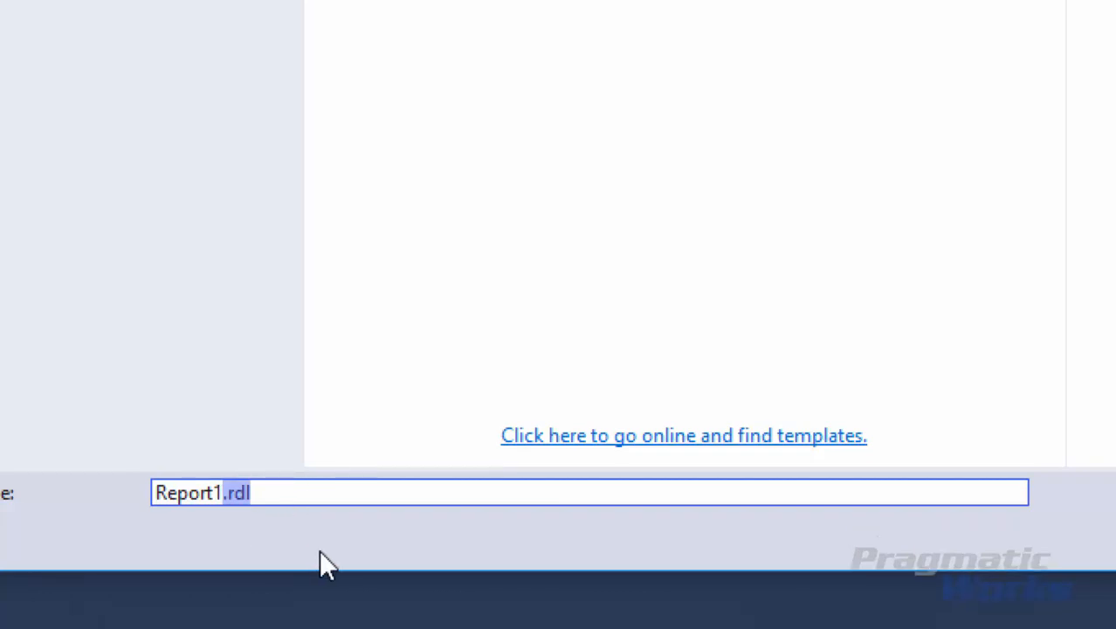
{"action": "left_click", "coordinate": [270, 496]}
{"action": "left_click_drag", "start_coordinate": [230, 492], "coordinate": [277, 494]}
{"action": "left_click", "coordinate": [282, 494]}
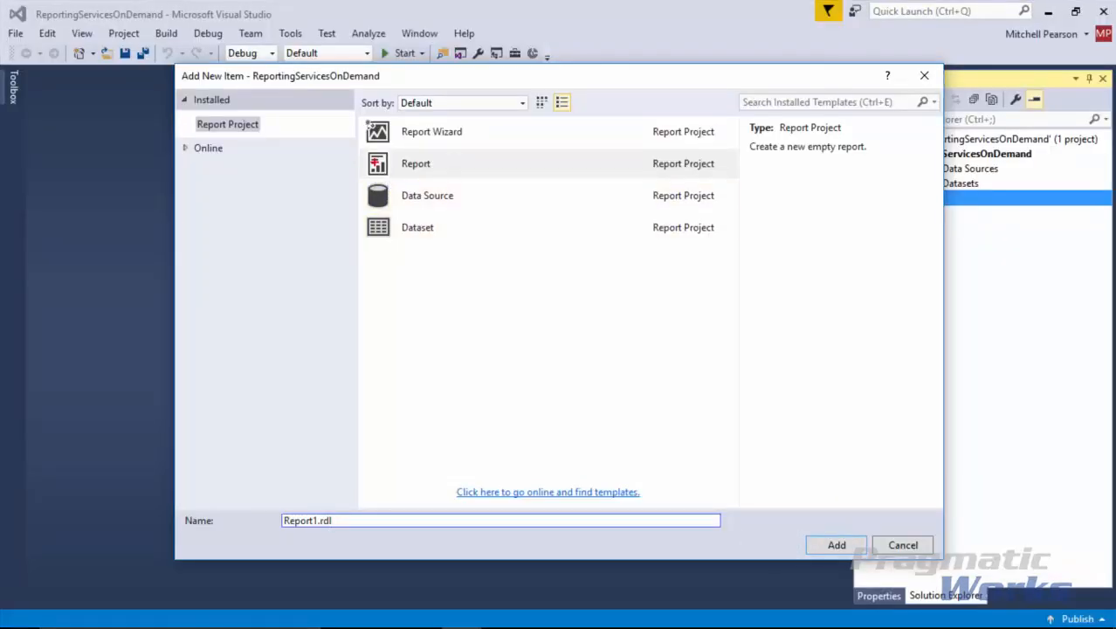
{"action": "left_click_drag", "start_coordinate": [361, 148], "coordinate": [476, 177]}
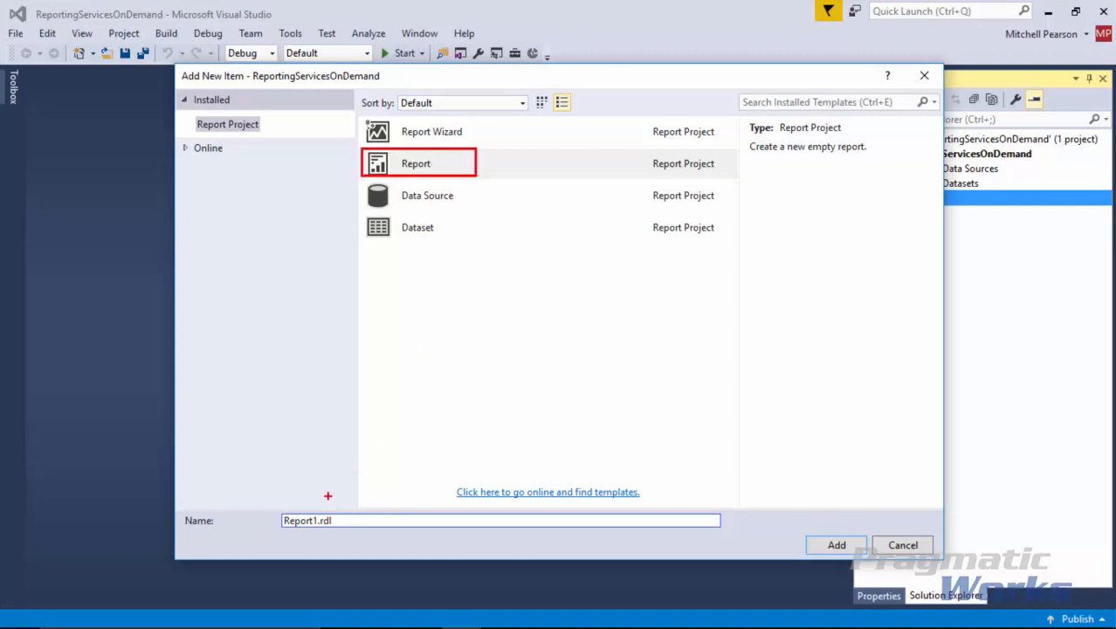
{"action": "mouse_move", "coordinate": [328, 495]}
{"action": "left_mouse_down"}
{"action": "mouse_move", "coordinate": [378, 264]}
{"action": "mouse_move", "coordinate": [418, 177]}
{"action": "left_mouse_up"}
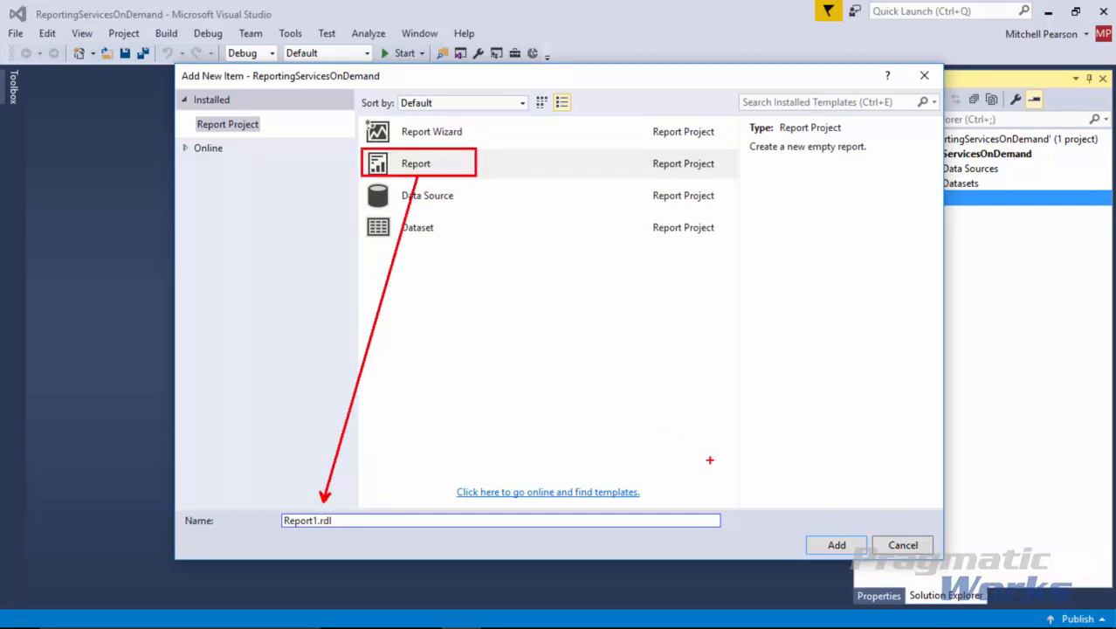
{"action": "left_click_drag", "start_coordinate": [786, 538], "coordinate": [336, 495]}
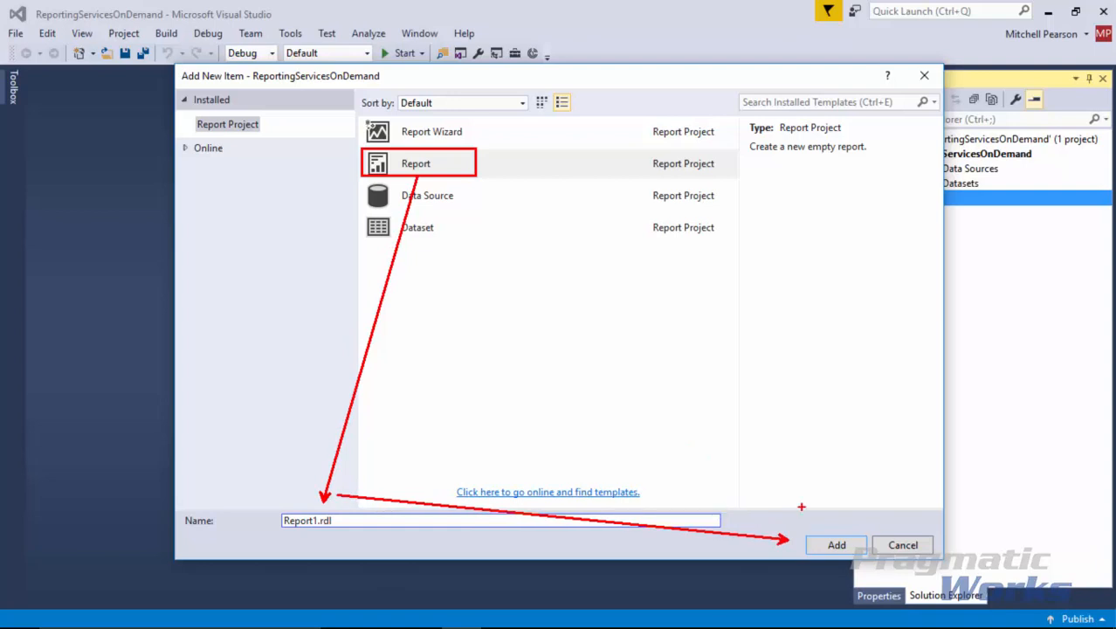
{"action": "key", "text": "Escape"}
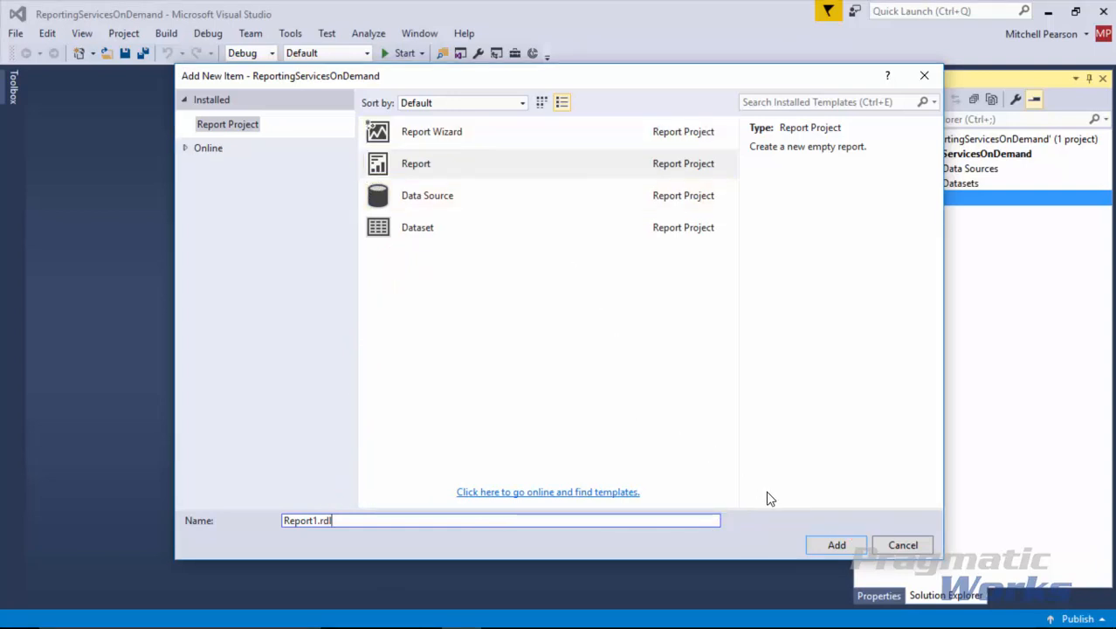
- Add the report as Report1.rdl and enlarge its design area by shrinking the Report Data, Solution Explorer and parameter panes
{"action": "left_click", "coordinate": [835, 545]}
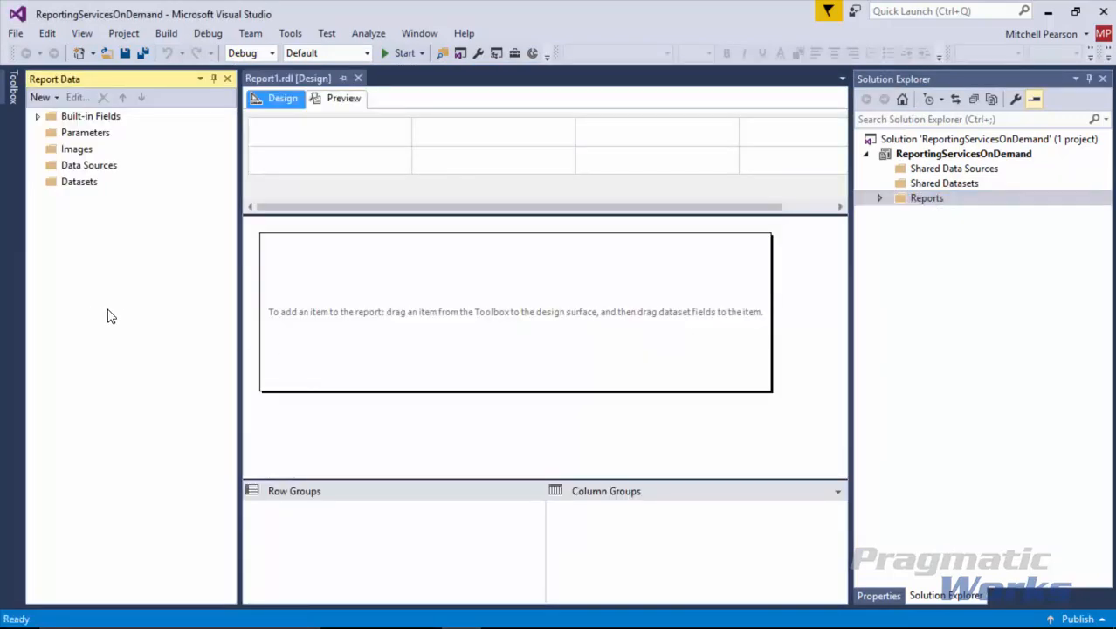
{"action": "left_click_drag", "start_coordinate": [238, 353], "coordinate": [132, 349]}
{"action": "left_click_drag", "start_coordinate": [852, 378], "coordinate": [873, 367]}
{"action": "left_click_drag", "start_coordinate": [419, 213], "coordinate": [420, 174]}
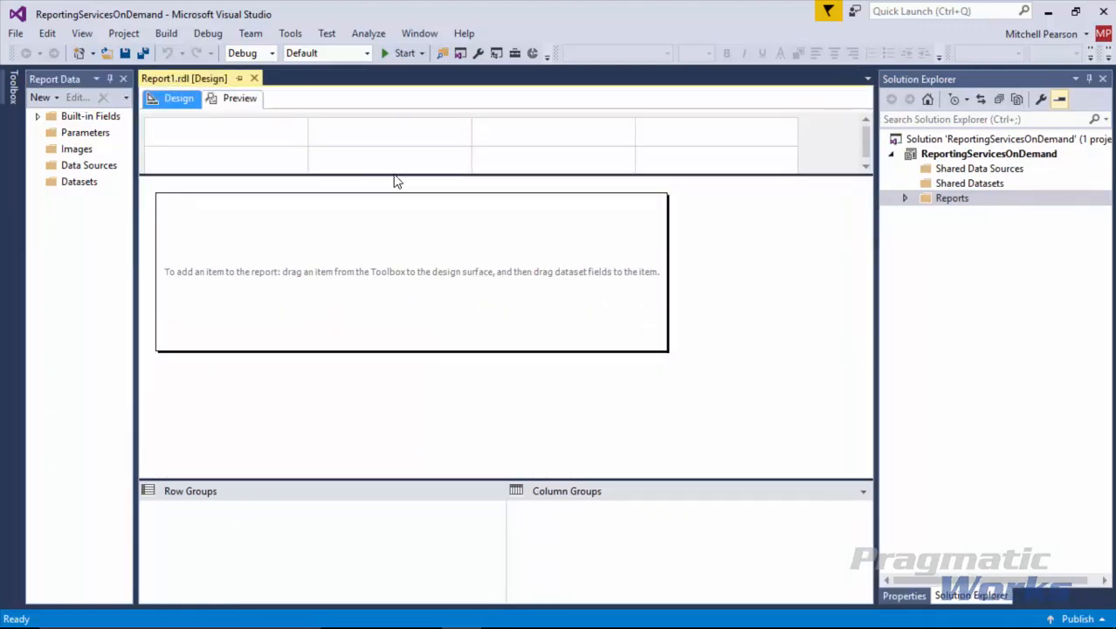
{"action": "left_click_drag", "start_coordinate": [135, 318], "coordinate": [184, 316]}
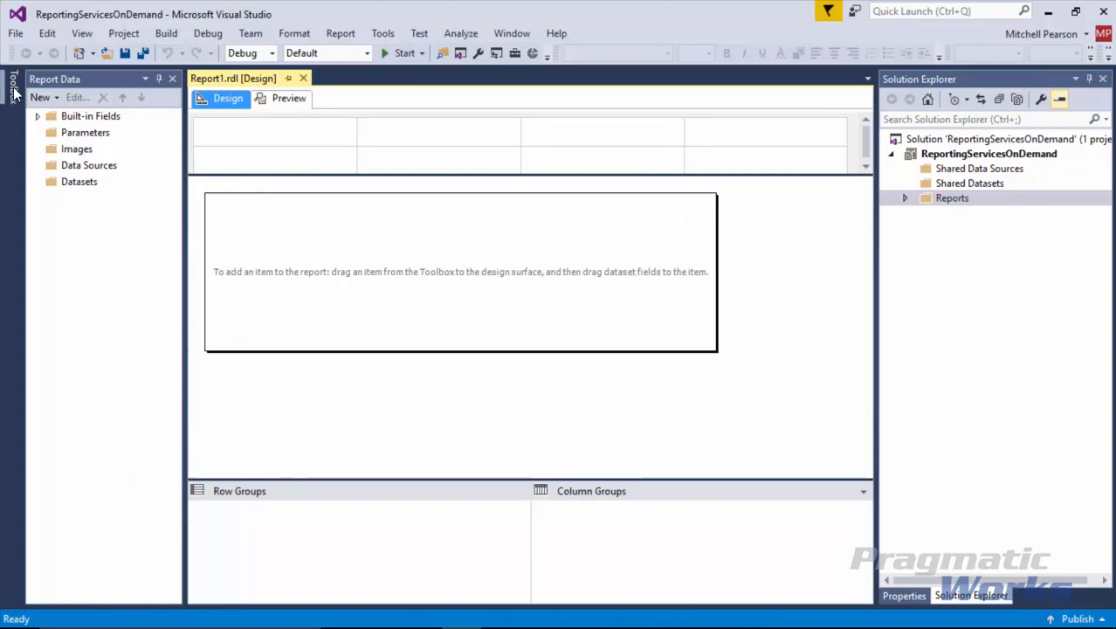
- Bring up the Toolbox, pin it open beside the report, and widen it slightly
{"action": "left_click", "coordinate": [13, 91]}
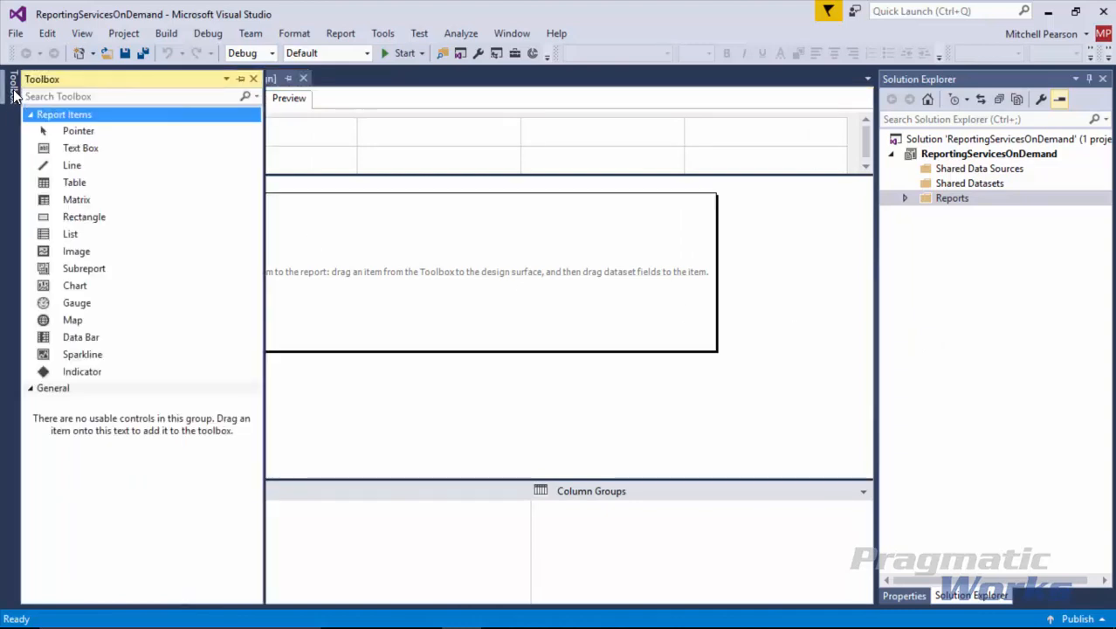
{"action": "left_click", "coordinate": [239, 77]}
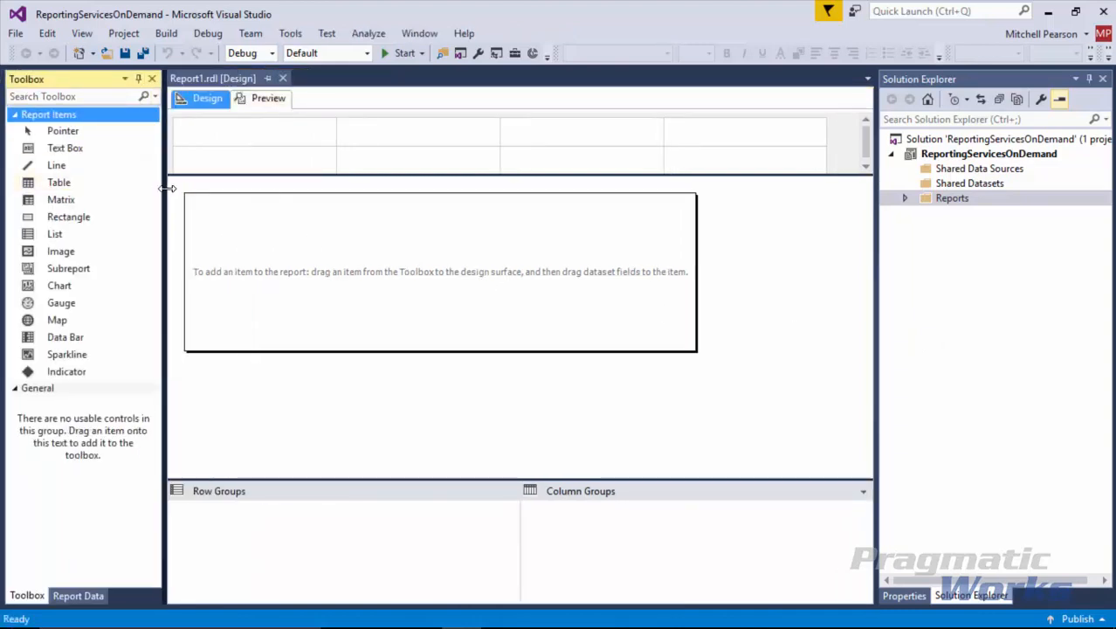
{"action": "left_click_drag", "start_coordinate": [170, 187], "coordinate": [205, 189]}
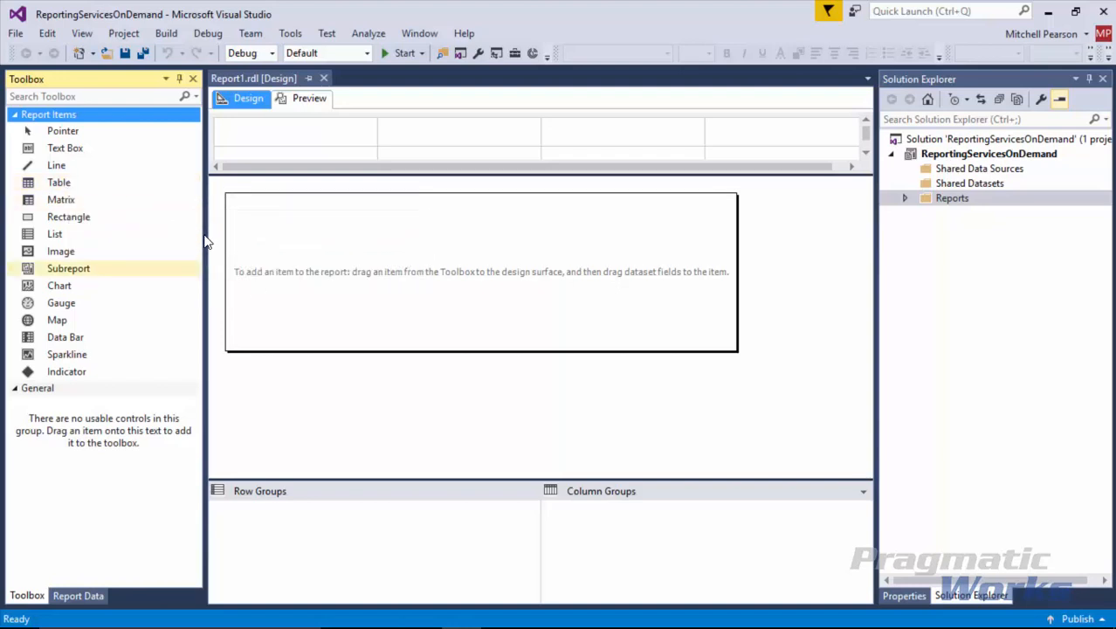
- Place a table on the report body, cancel its dataset setup, and delete the table
{"action": "left_click", "coordinate": [59, 187]}
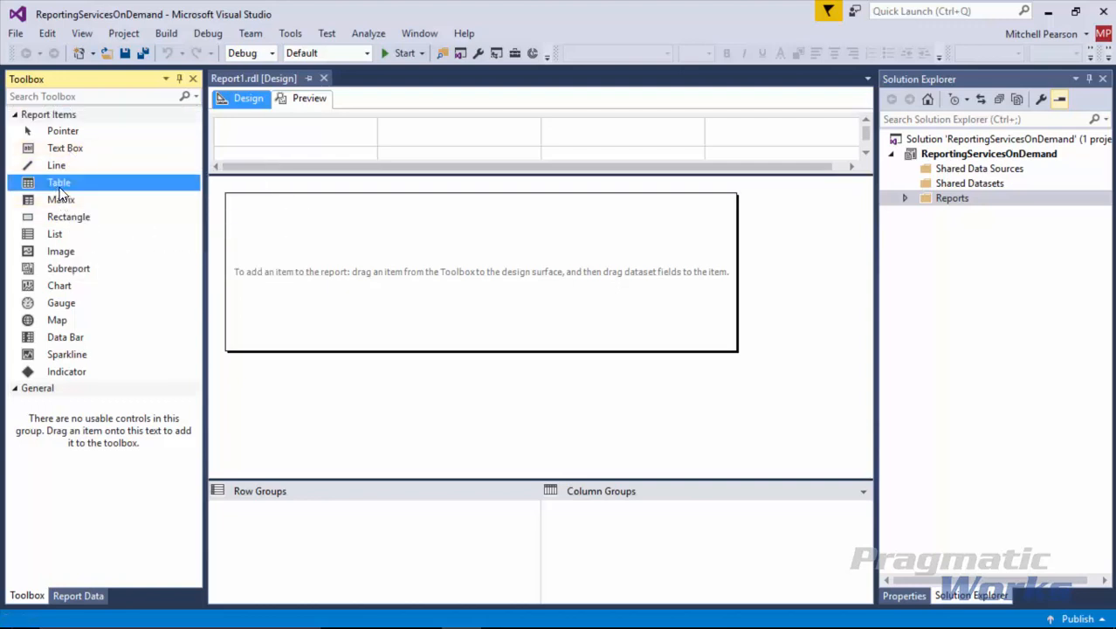
{"action": "left_click", "coordinate": [360, 386]}
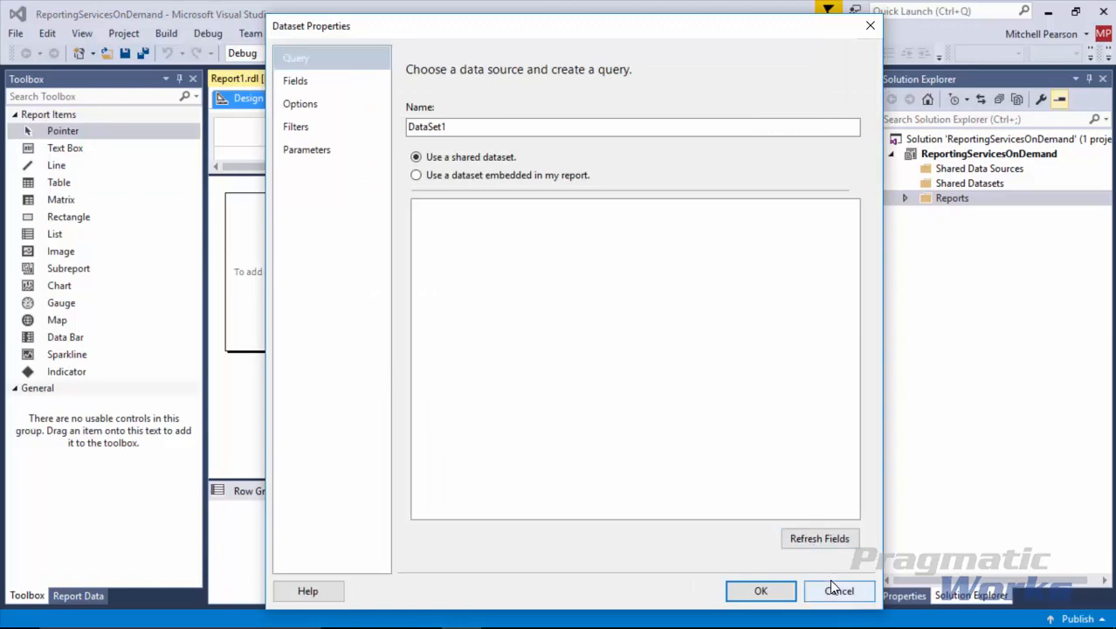
{"action": "left_click", "coordinate": [830, 590]}
{"action": "left_click", "coordinate": [66, 148]}
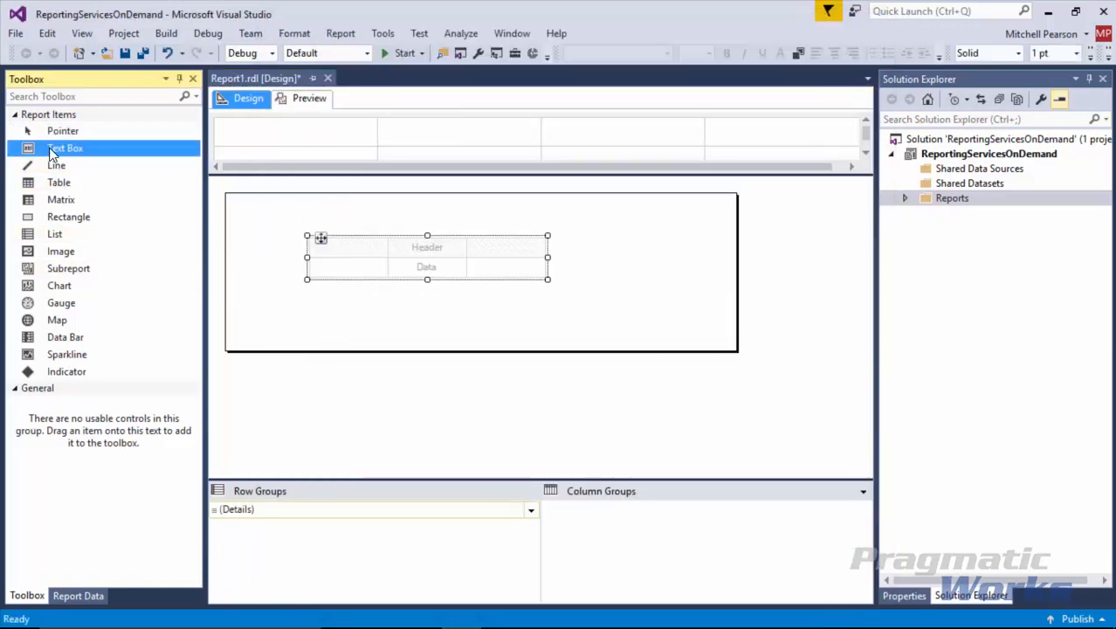
{"action": "left_click", "coordinate": [320, 236]}
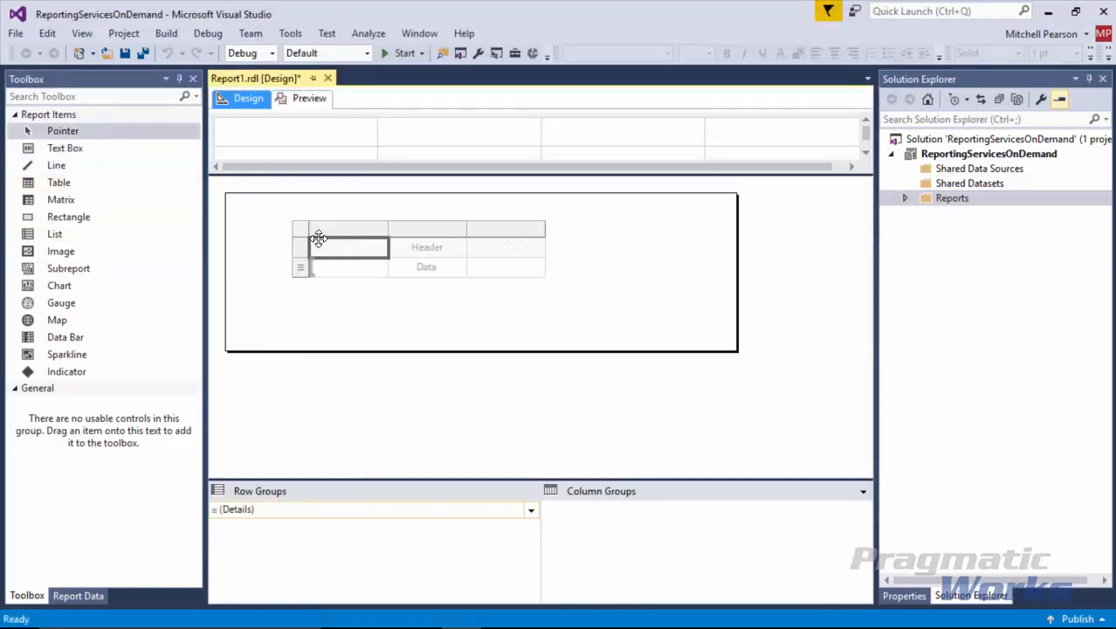
{"action": "left_click", "coordinate": [299, 230]}
{"action": "key", "text": "Delete"}
- Add a text box to the report body, enlarge it, and move it toward the body's left side
{"action": "left_click", "coordinate": [63, 148]}
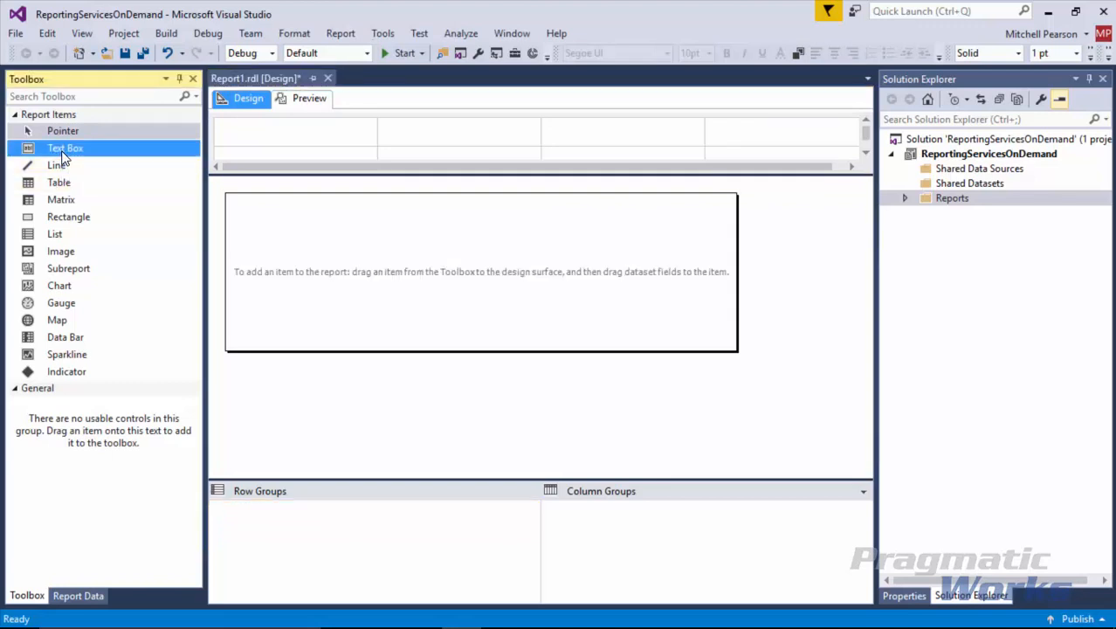
{"action": "left_click", "coordinate": [357, 236]}
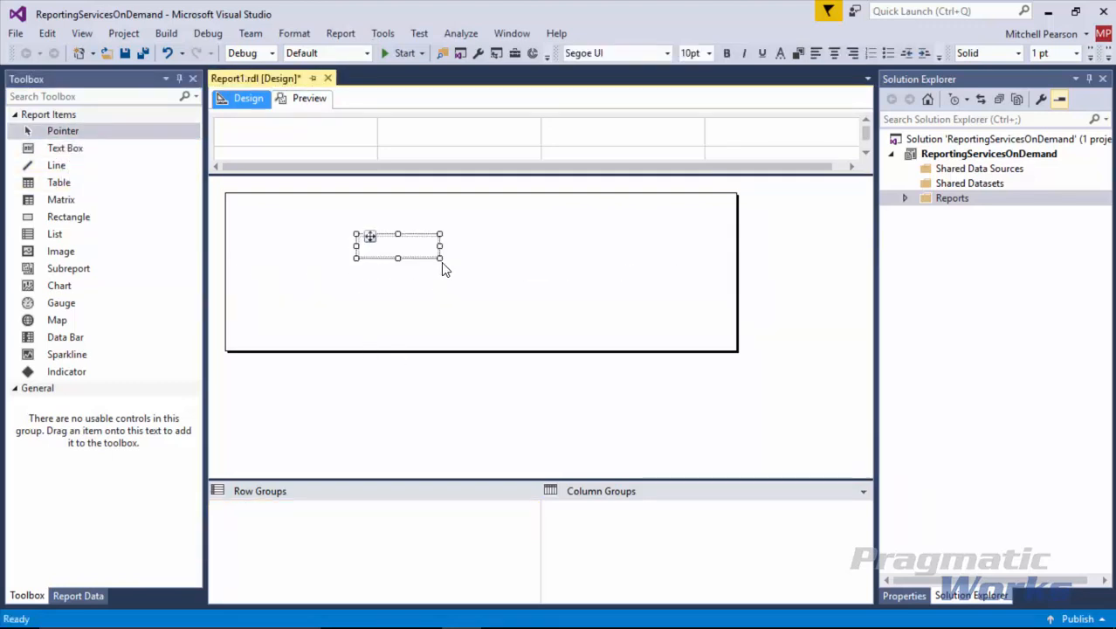
{"action": "left_click_drag", "start_coordinate": [440, 259], "coordinate": [467, 280]}
{"action": "left_click_drag", "start_coordinate": [370, 234], "coordinate": [306, 245]}
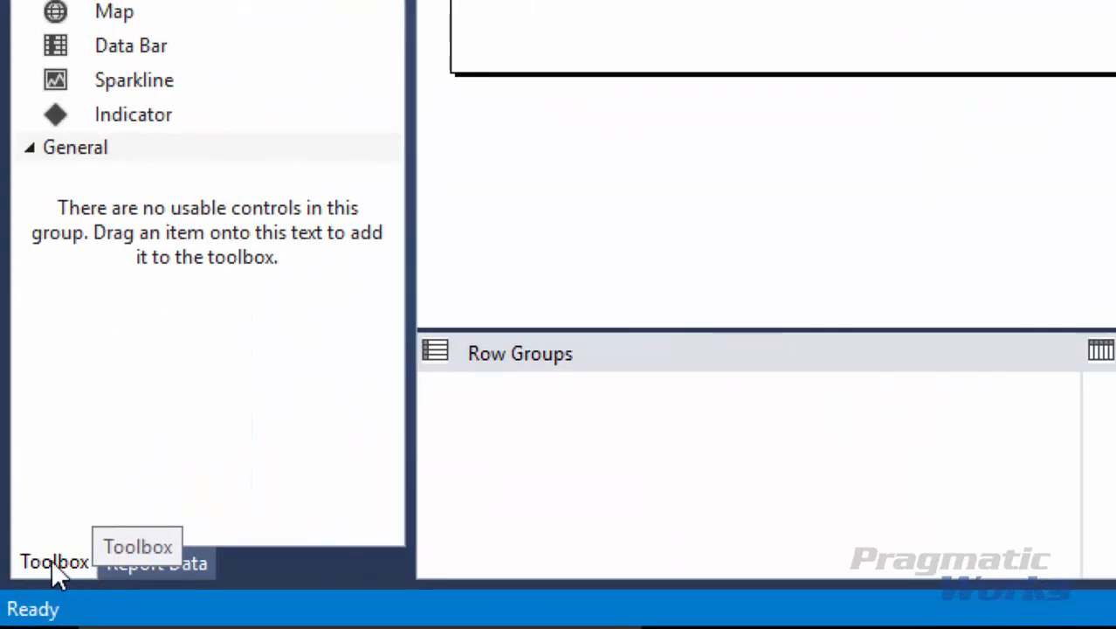
- Look through the Built-in Fields, Parameters, Images, Data Sources and Datasets in Report Data, and return to the report's Design view
{"action": "left_click", "coordinate": [138, 574]}
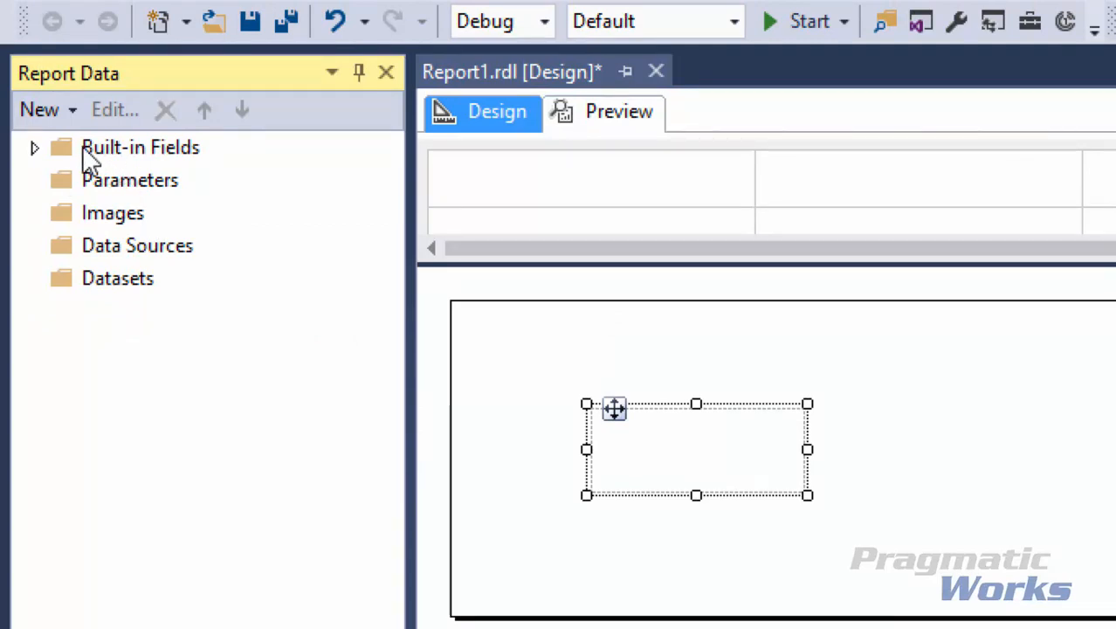
{"action": "left_click", "coordinate": [34, 147]}
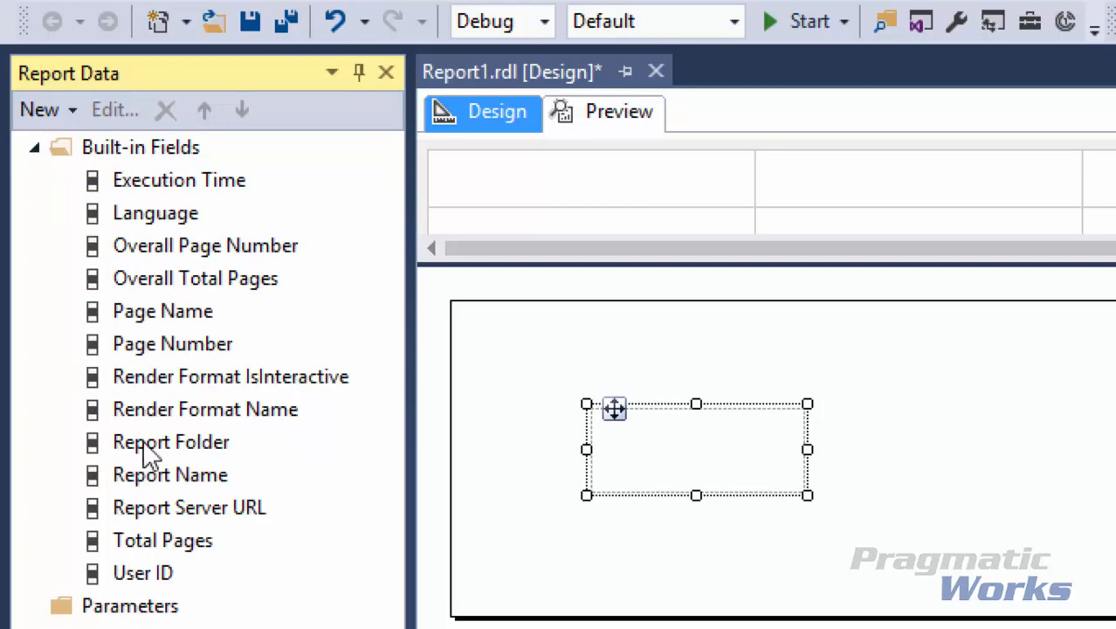
{"action": "left_click", "coordinate": [34, 148]}
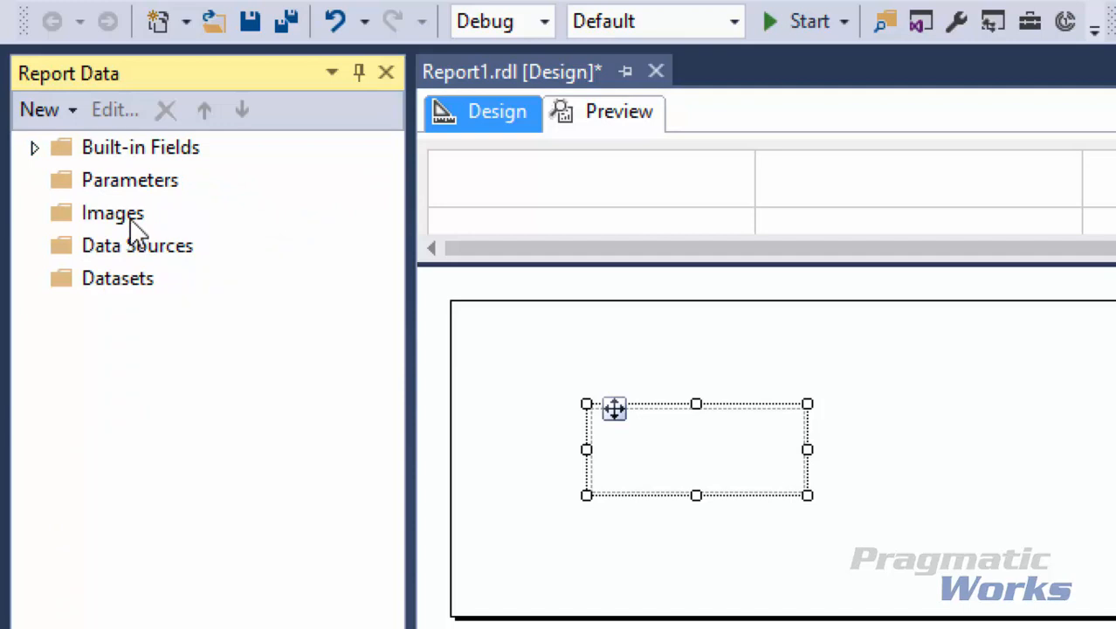
{"action": "left_click", "coordinate": [206, 192]}
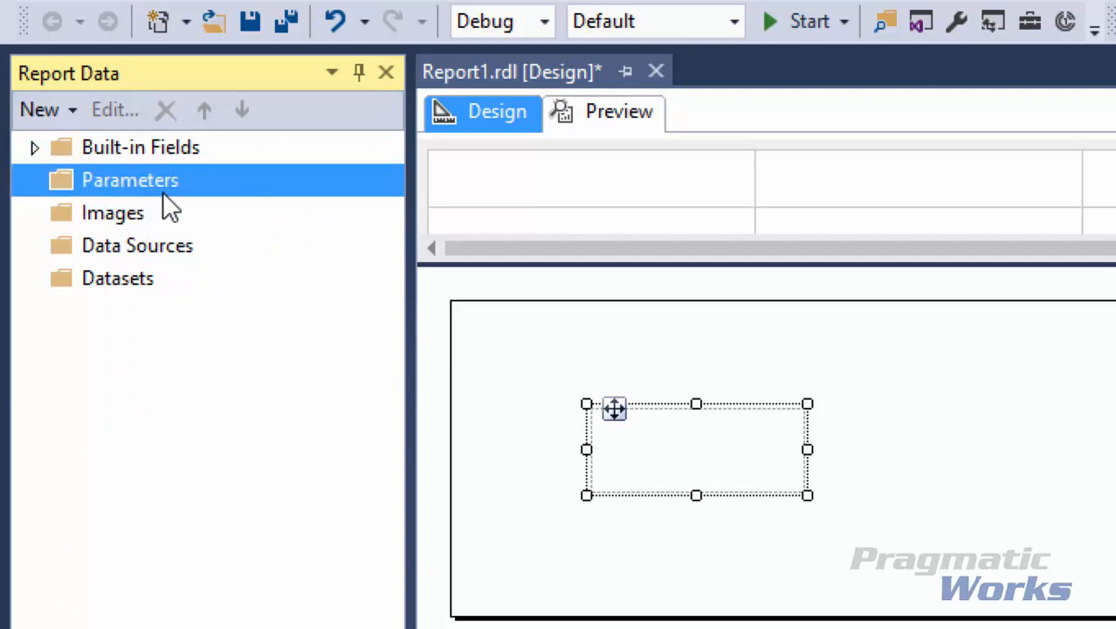
{"action": "left_click", "coordinate": [132, 223]}
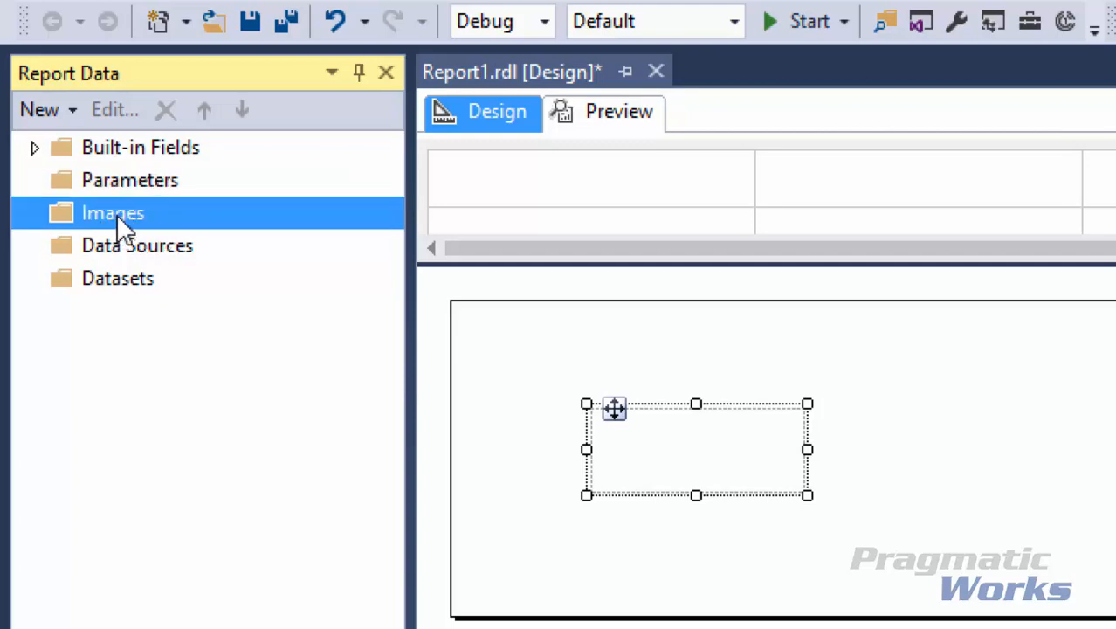
{"action": "right_click", "coordinate": [123, 214]}
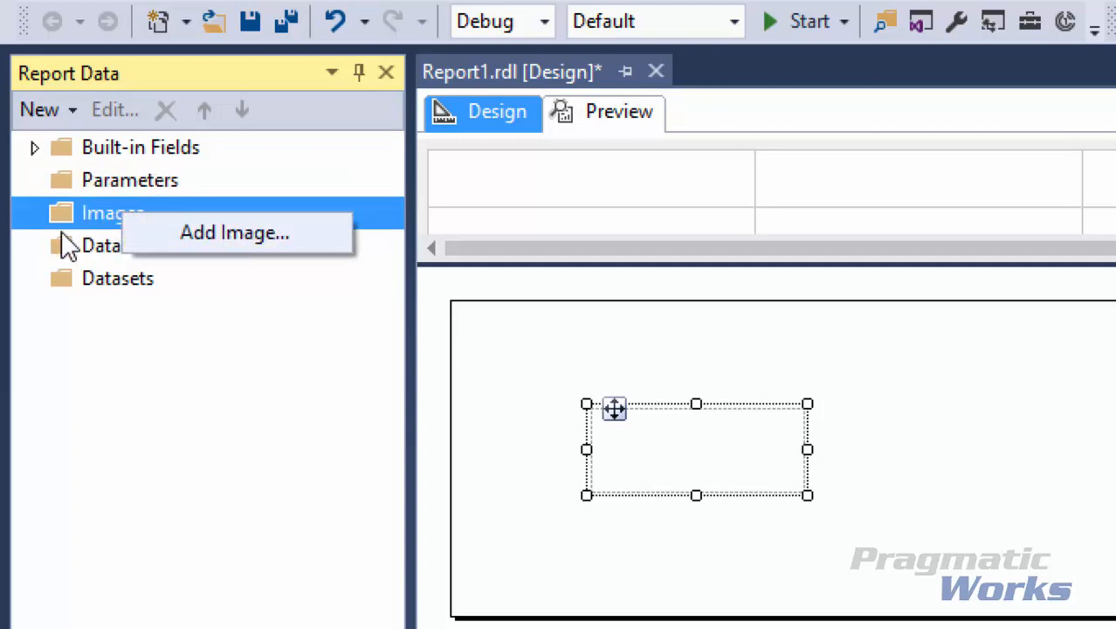
{"action": "left_click", "coordinate": [98, 245]}
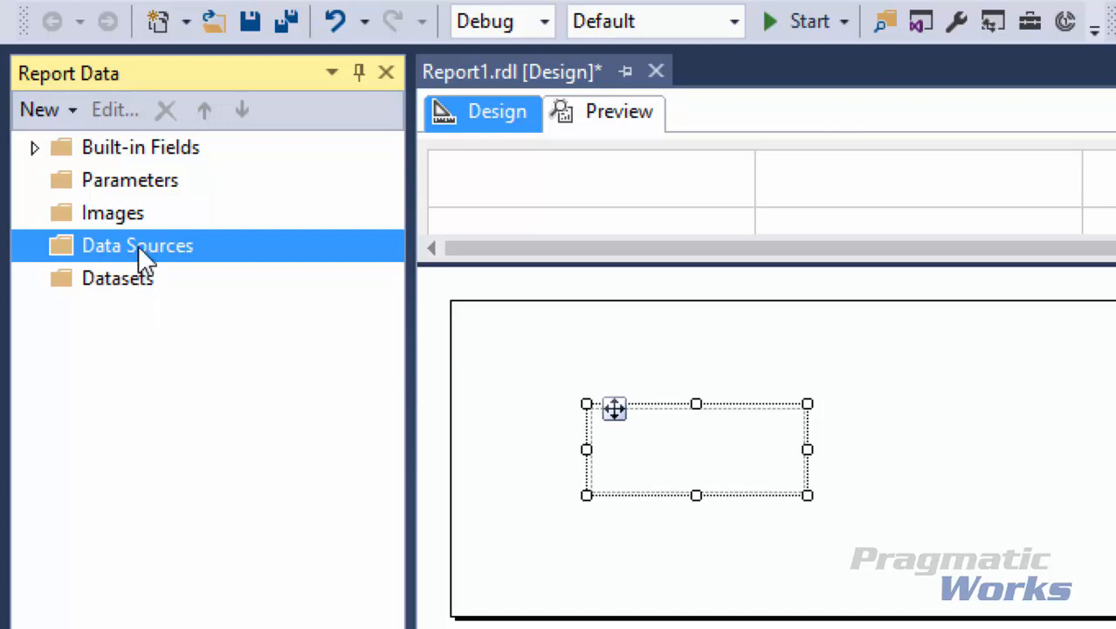
{"action": "left_click", "coordinate": [92, 281]}
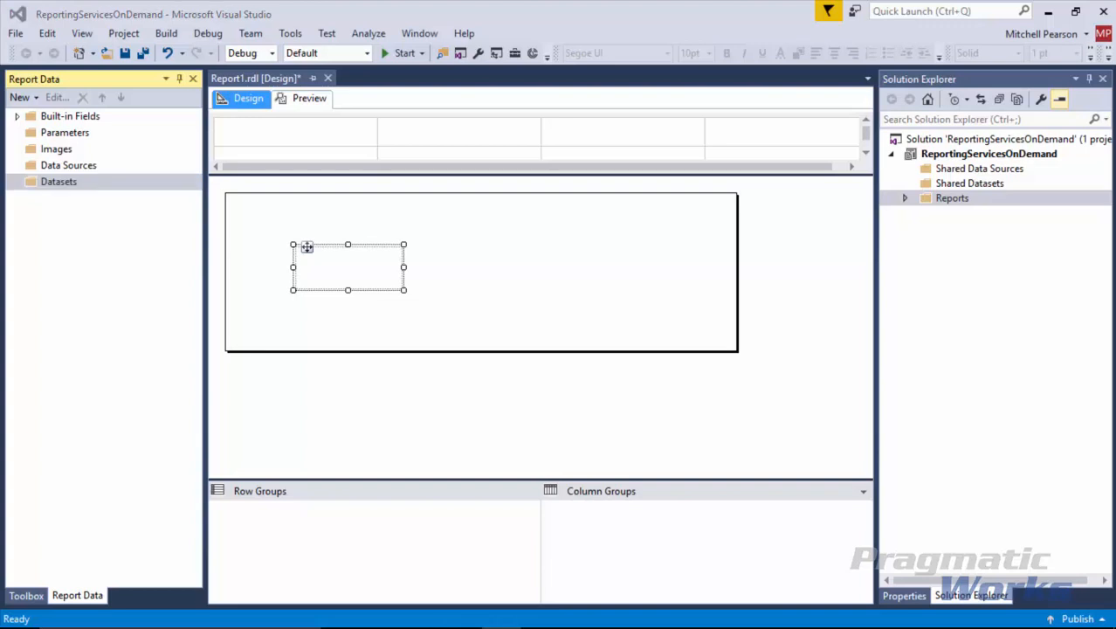
{"action": "left_click", "coordinate": [228, 98]}
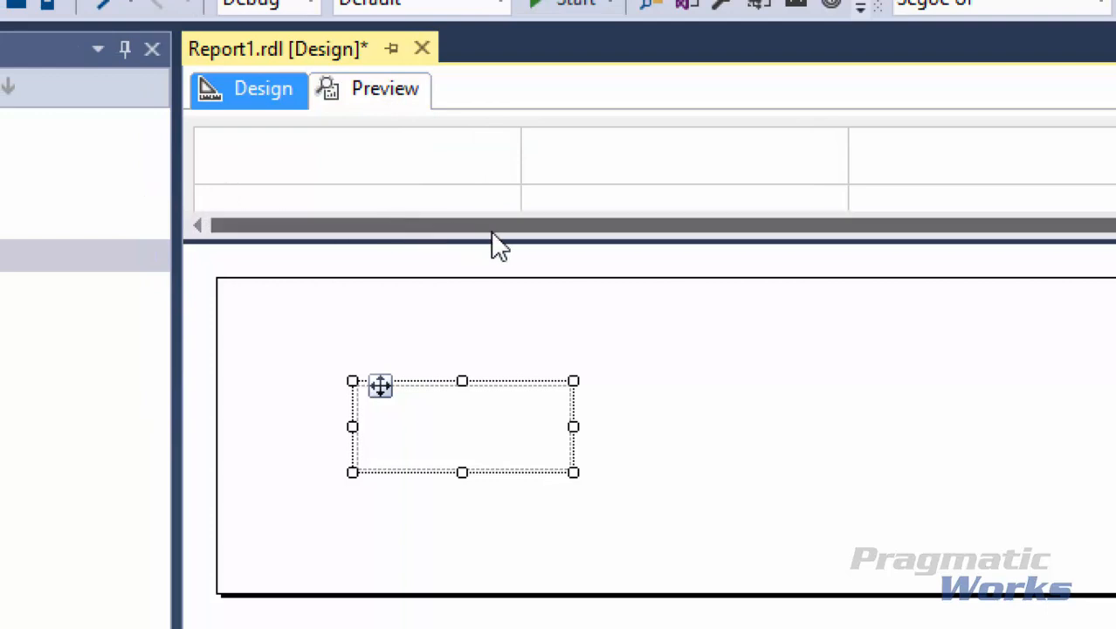
- Enlarge the parameters grid above the report body, and shrink it back until only a thin strip remains
{"action": "left_click_drag", "start_coordinate": [504, 241], "coordinate": [497, 400]}
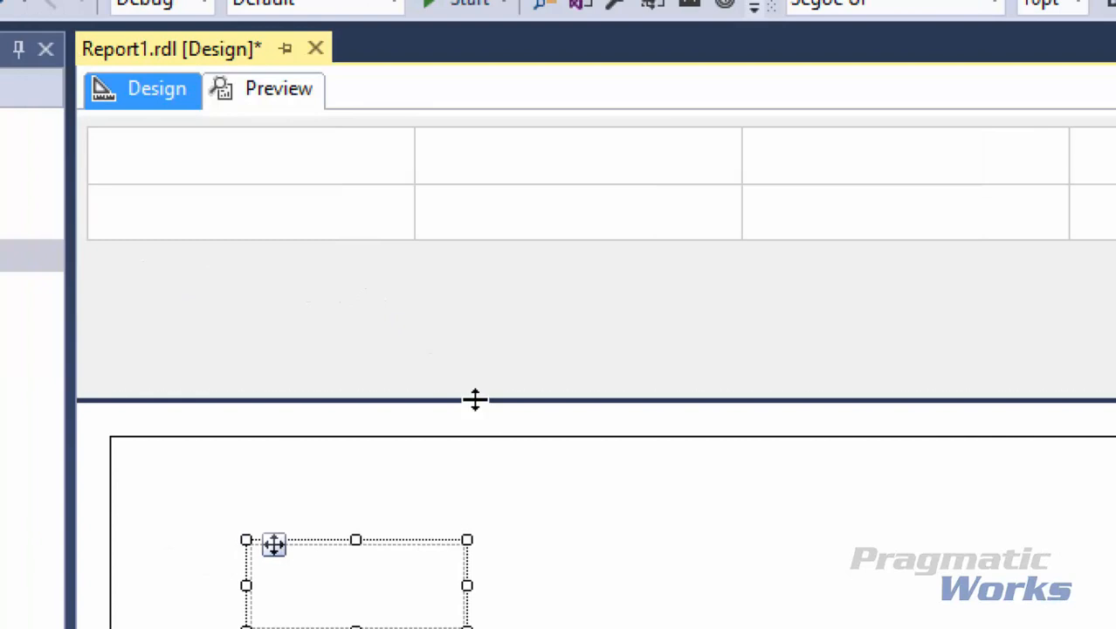
{"action": "left_click_drag", "start_coordinate": [473, 398], "coordinate": [496, 257]}
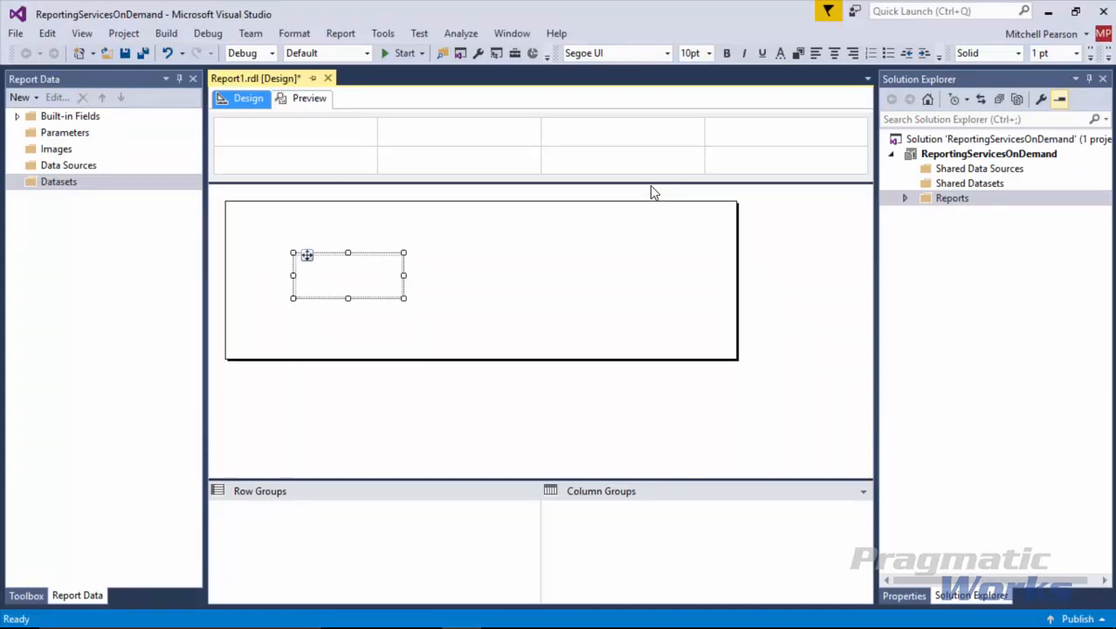
{"action": "left_click_drag", "start_coordinate": [650, 185], "coordinate": [646, 129]}
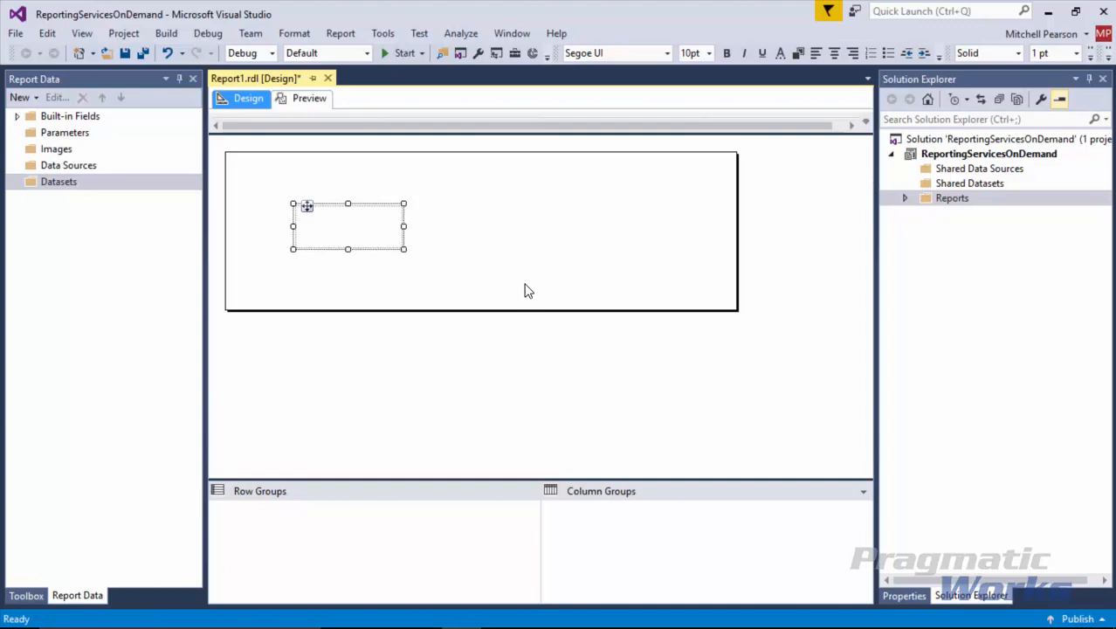
- Preview the report, return to its Design view, and deselect the text box on the body
{"action": "left_click", "coordinate": [307, 99]}
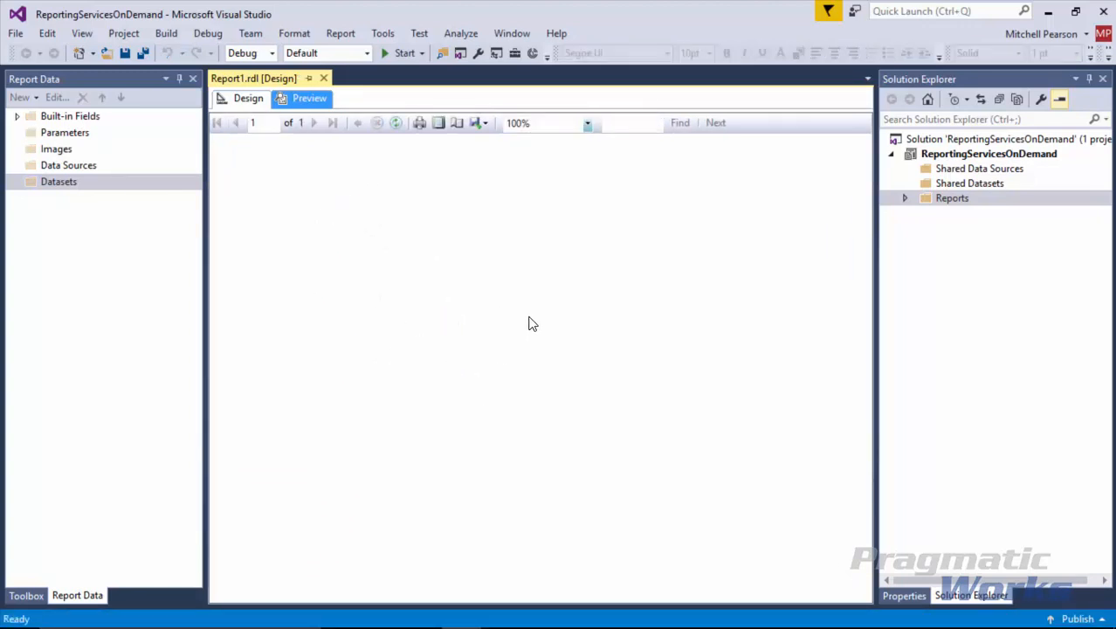
{"action": "left_click", "coordinate": [253, 98]}
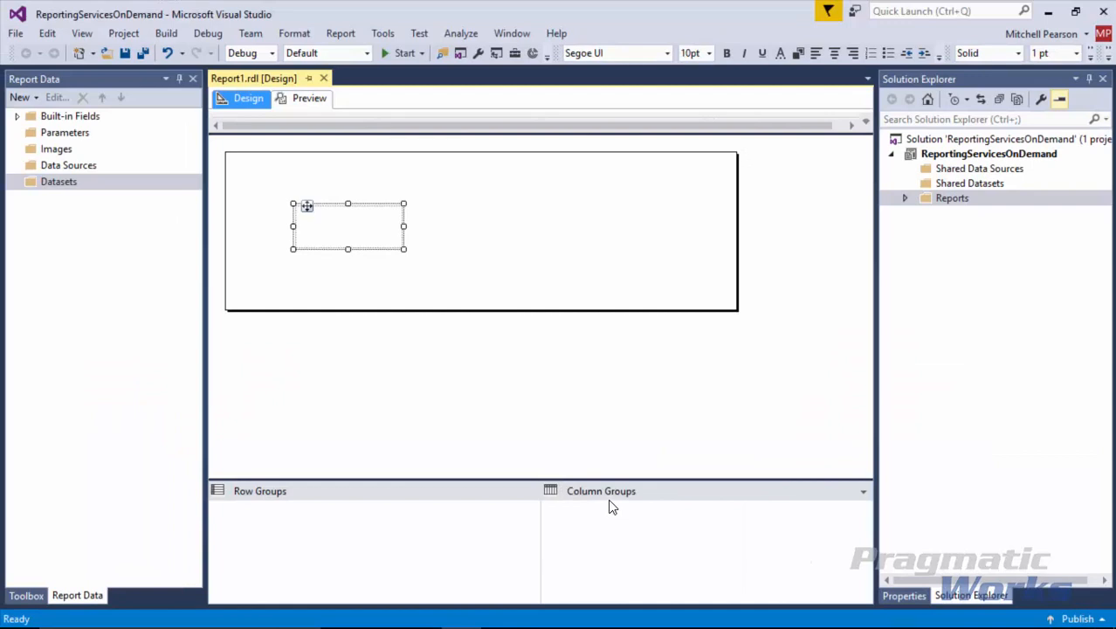
{"action": "left_click", "coordinate": [480, 628]}
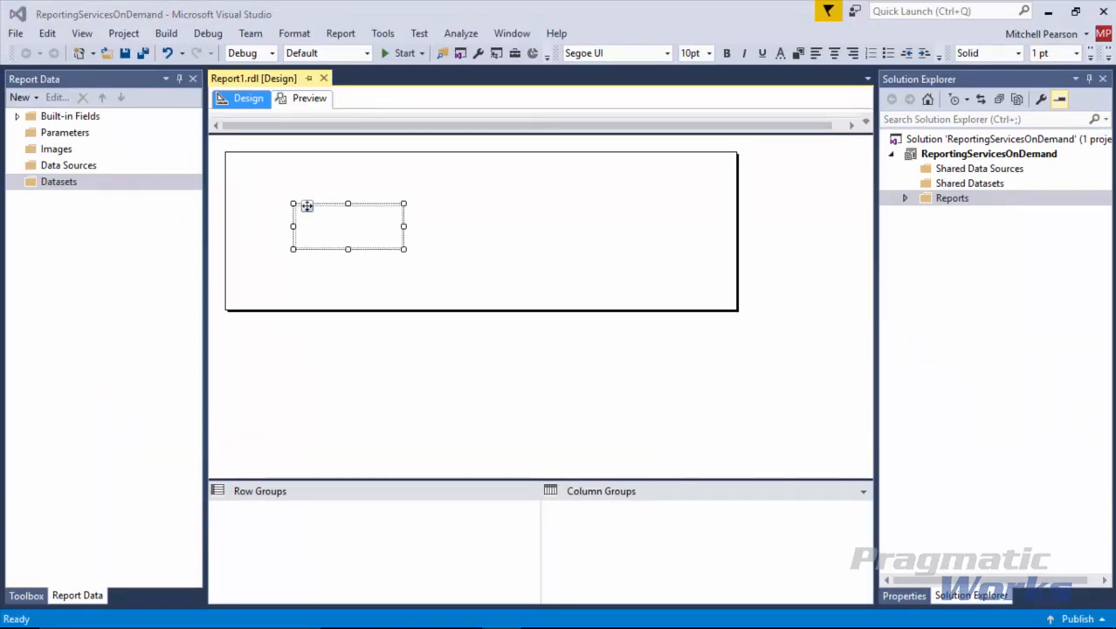
{"action": "left_click", "coordinate": [389, 384]}
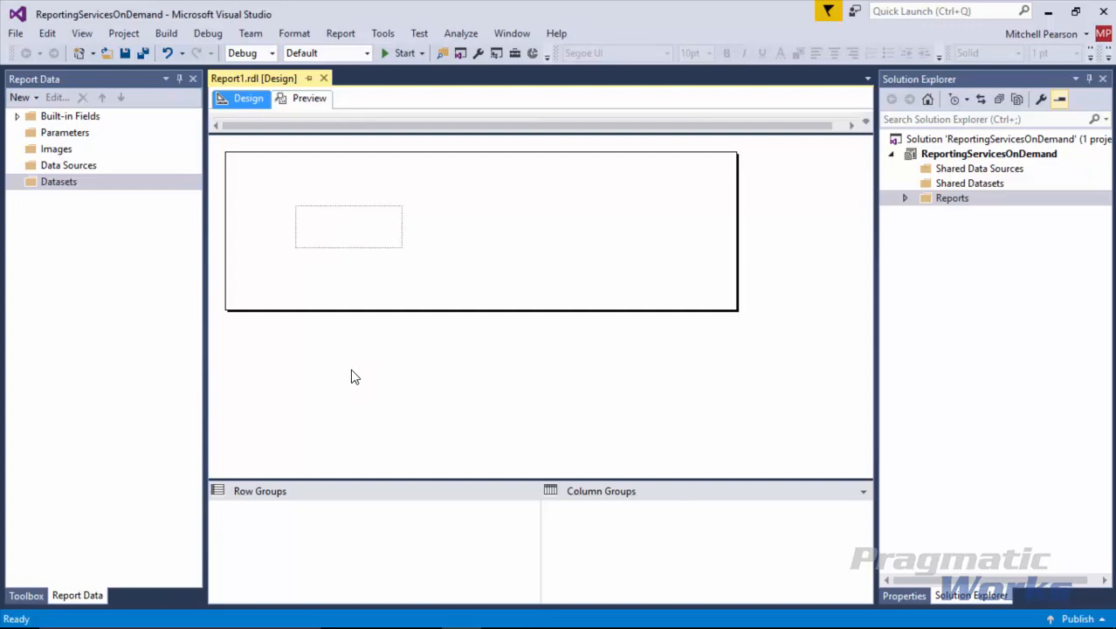
{"action": "left_click", "coordinate": [74, 166]}
{"action": "key", "text": "Down"}
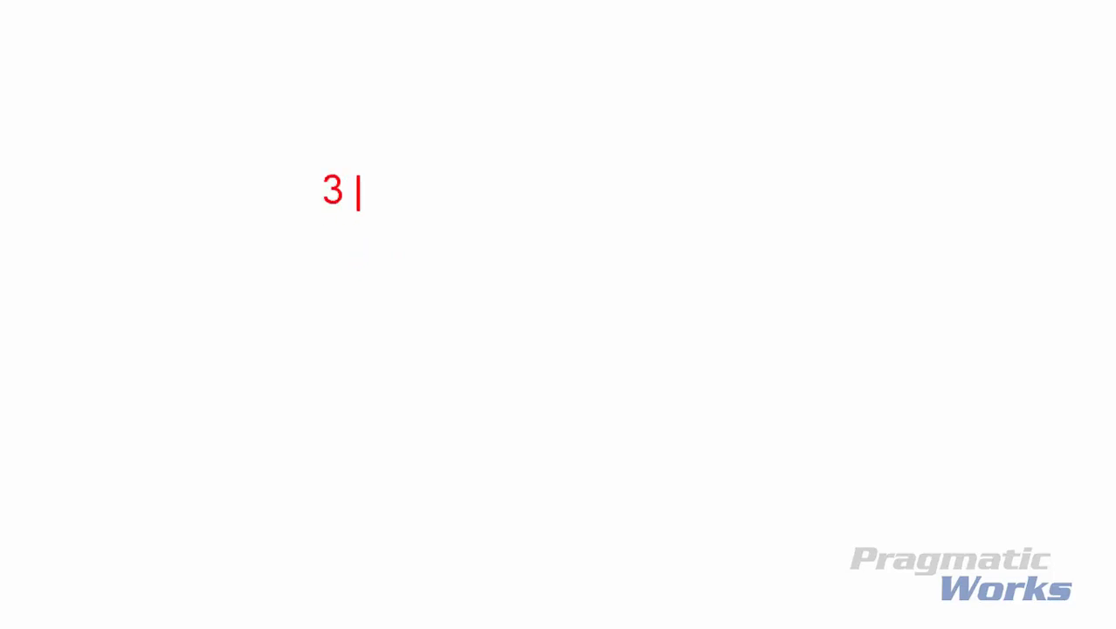
{"action": "type", "text": "ts"}
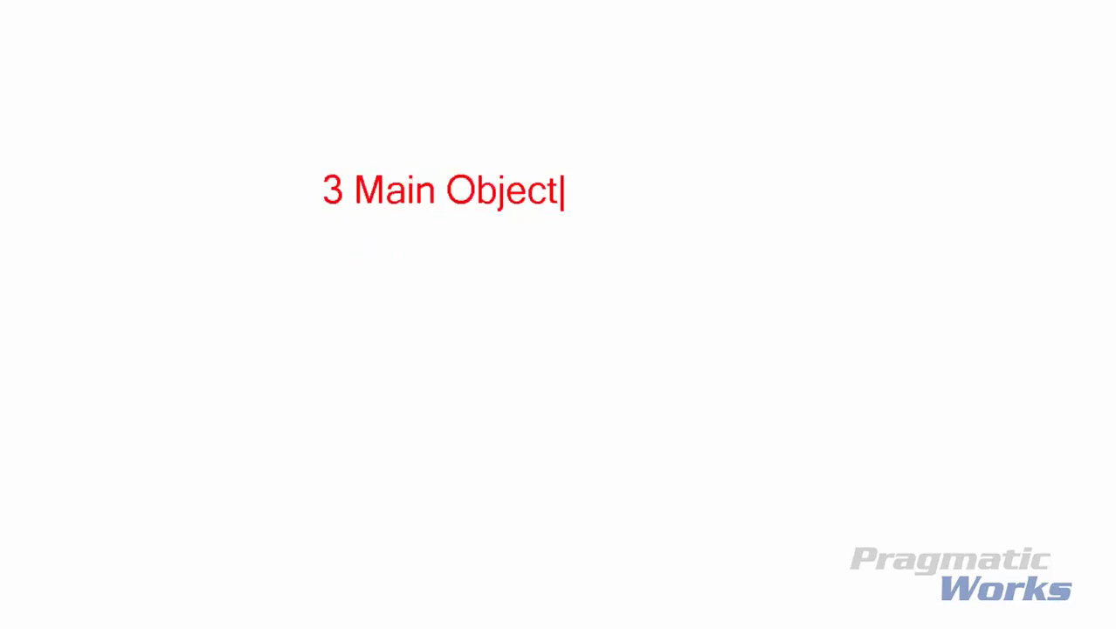
{"action": "key", "text": "Return"}
{"action": "key", "text": "Escape"}
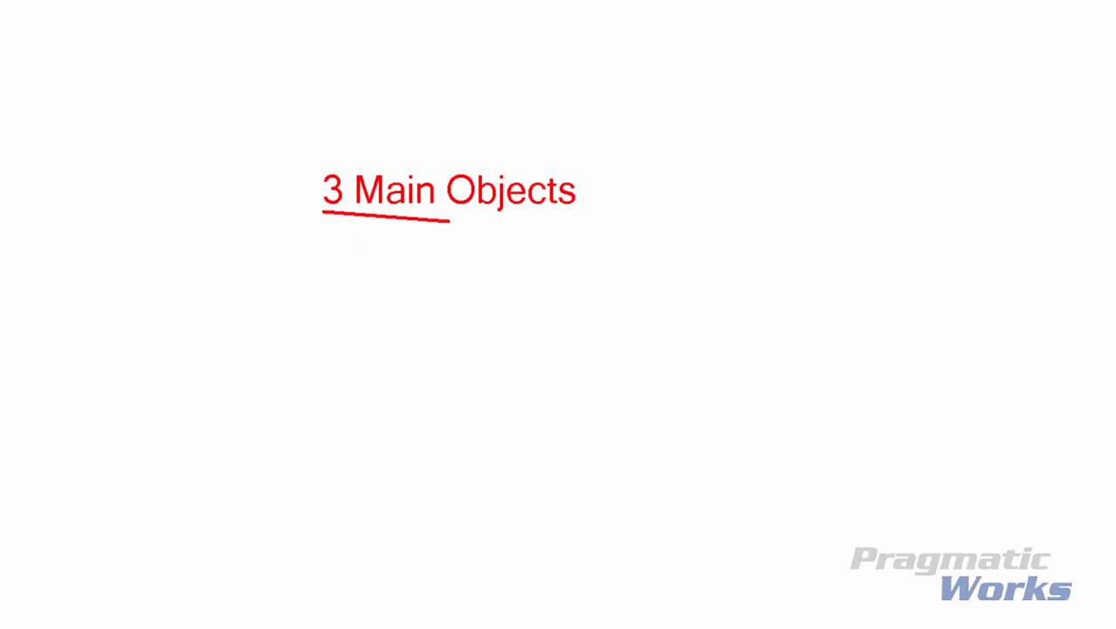
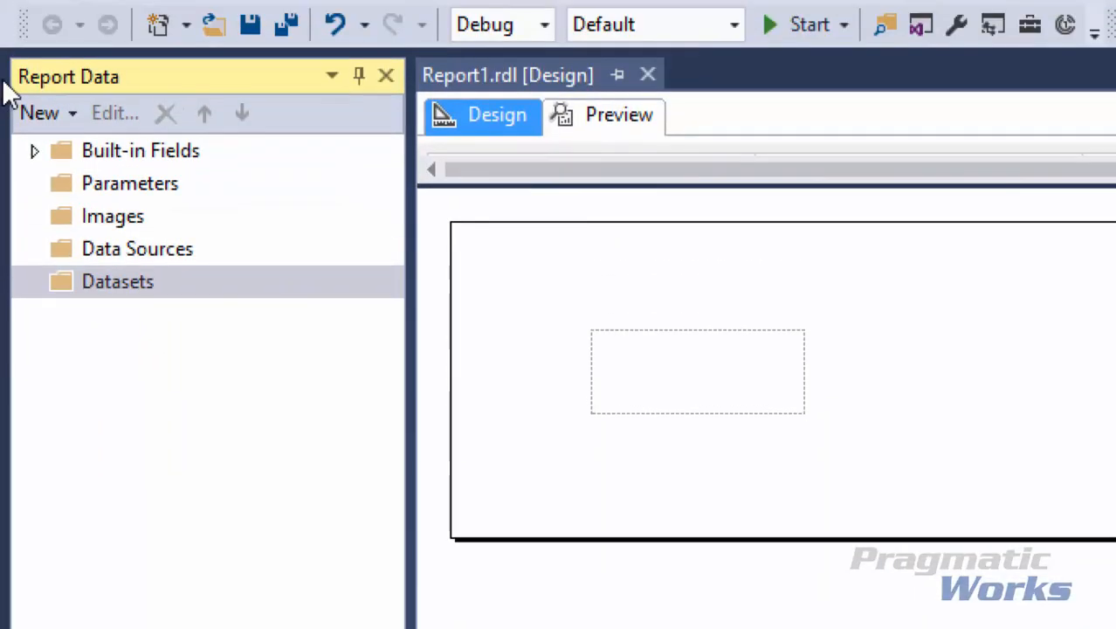
{"action": "left_click", "coordinate": [65, 114]}
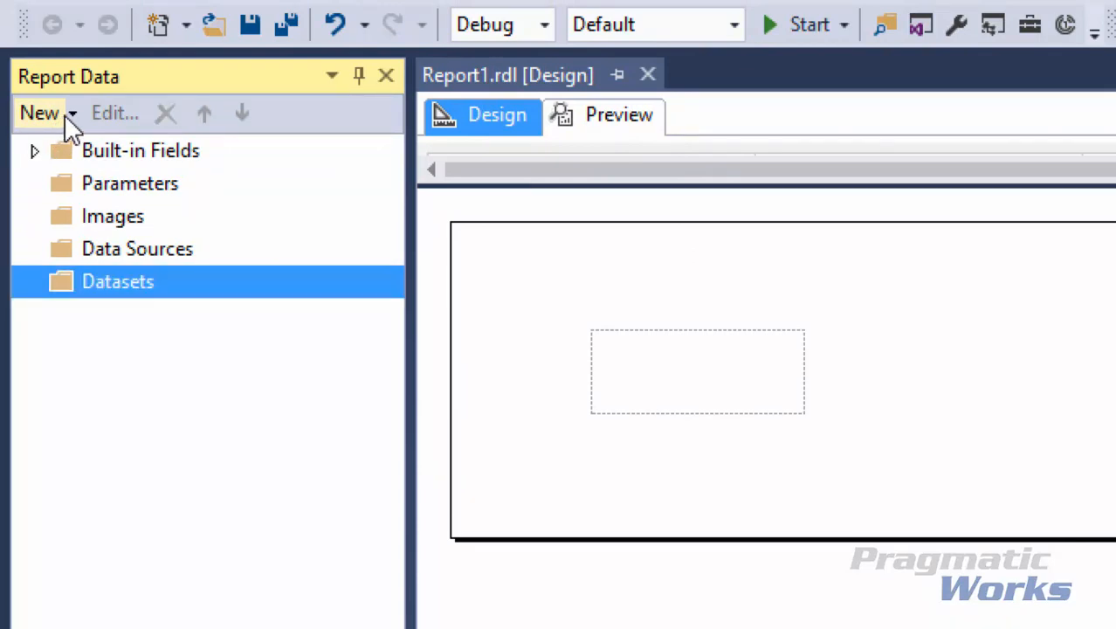
{"action": "left_click", "coordinate": [71, 114]}
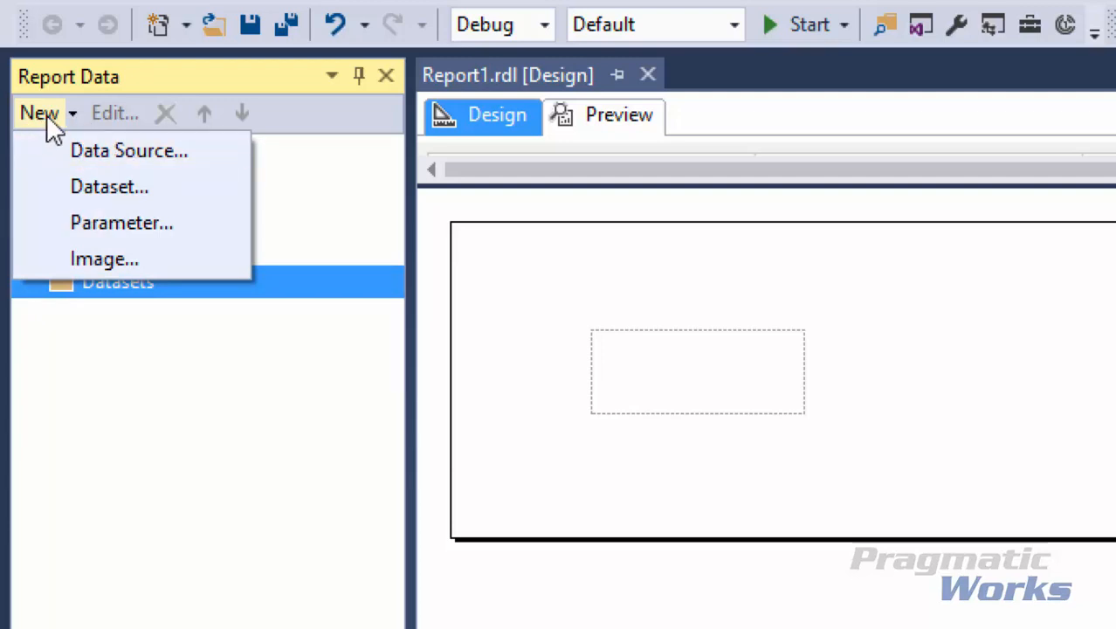
{"action": "left_click", "coordinate": [183, 445]}
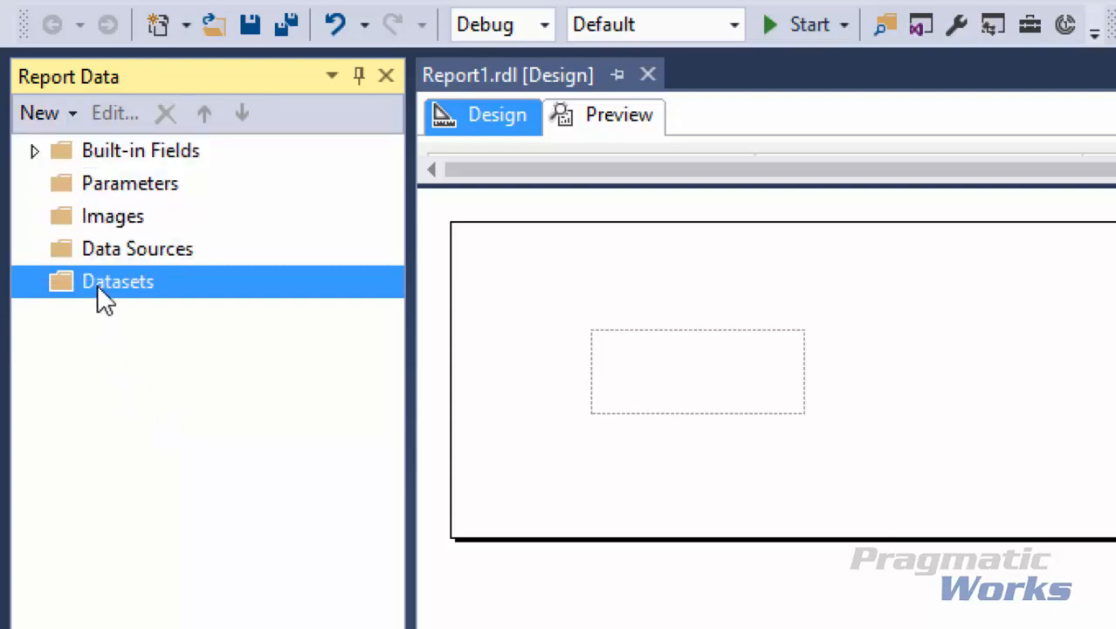
- Start adding an embedded Microsoft SQL Server data source to the report and open its connection properties
{"action": "left_click", "coordinate": [142, 253]}
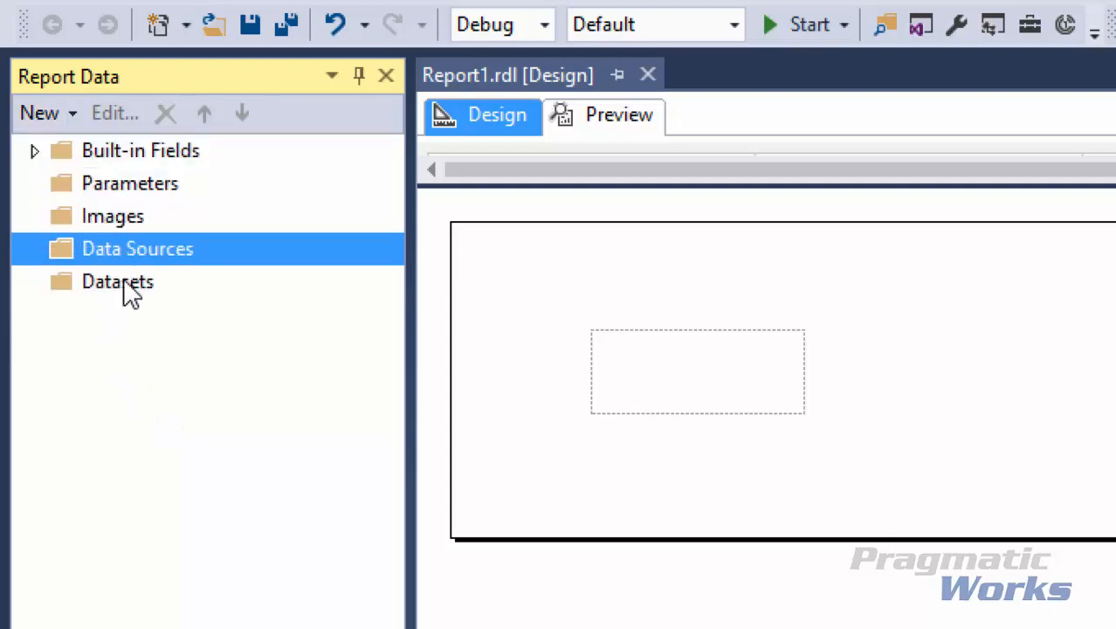
{"action": "right_click", "coordinate": [133, 256]}
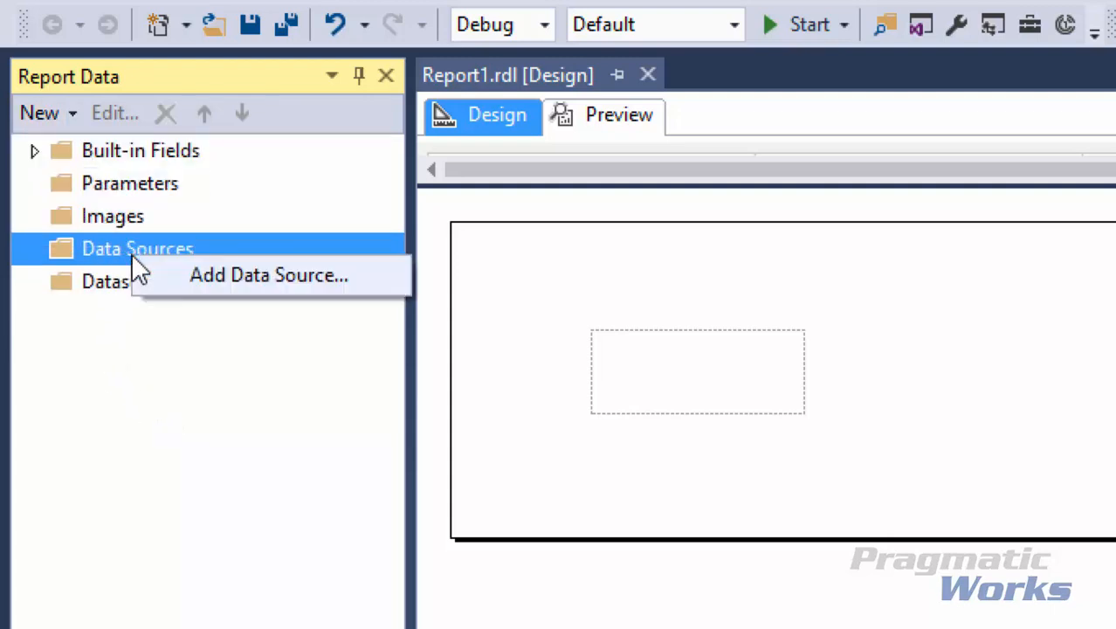
{"action": "left_click", "coordinate": [289, 275]}
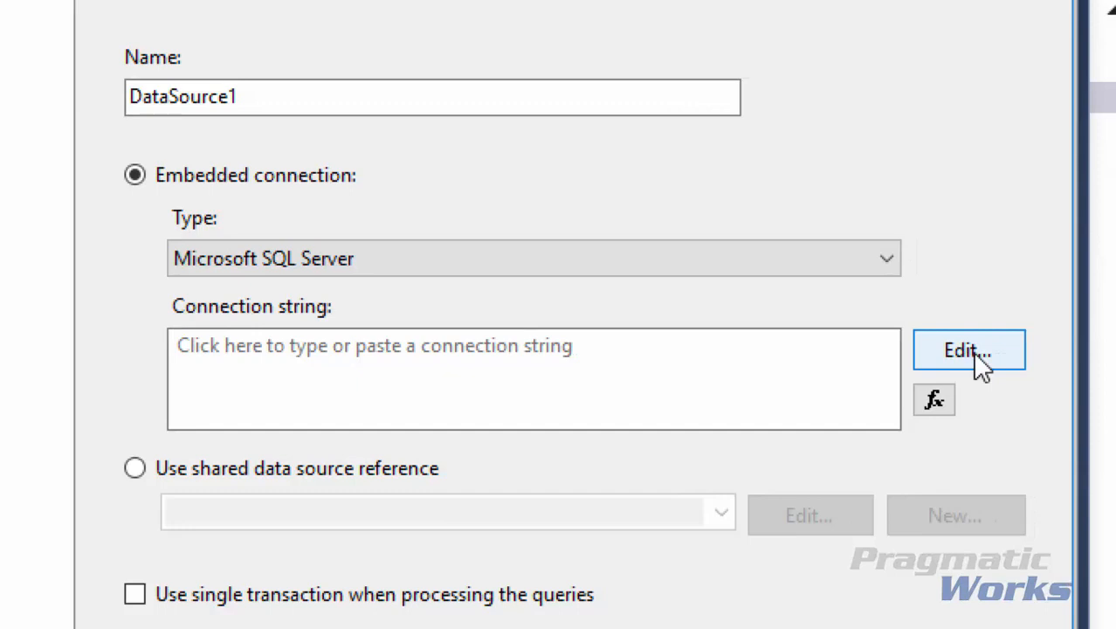
{"action": "left_click", "coordinate": [974, 355]}
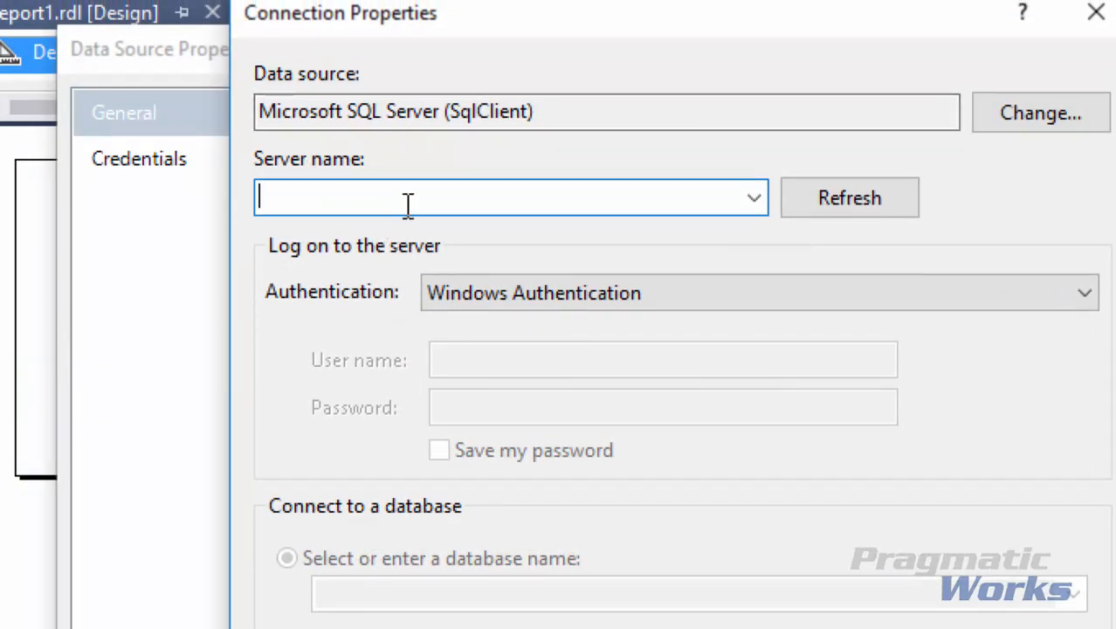
- Set the connection's server name to localhost
{"action": "type", "text": "loca"}
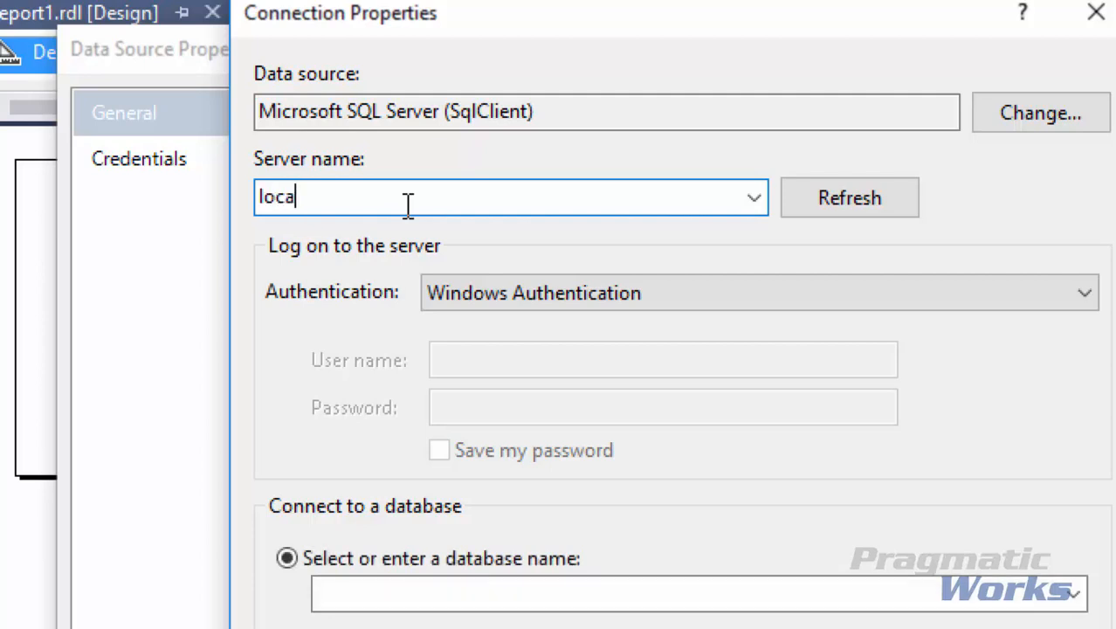
{"action": "type", "text": "lhost"}
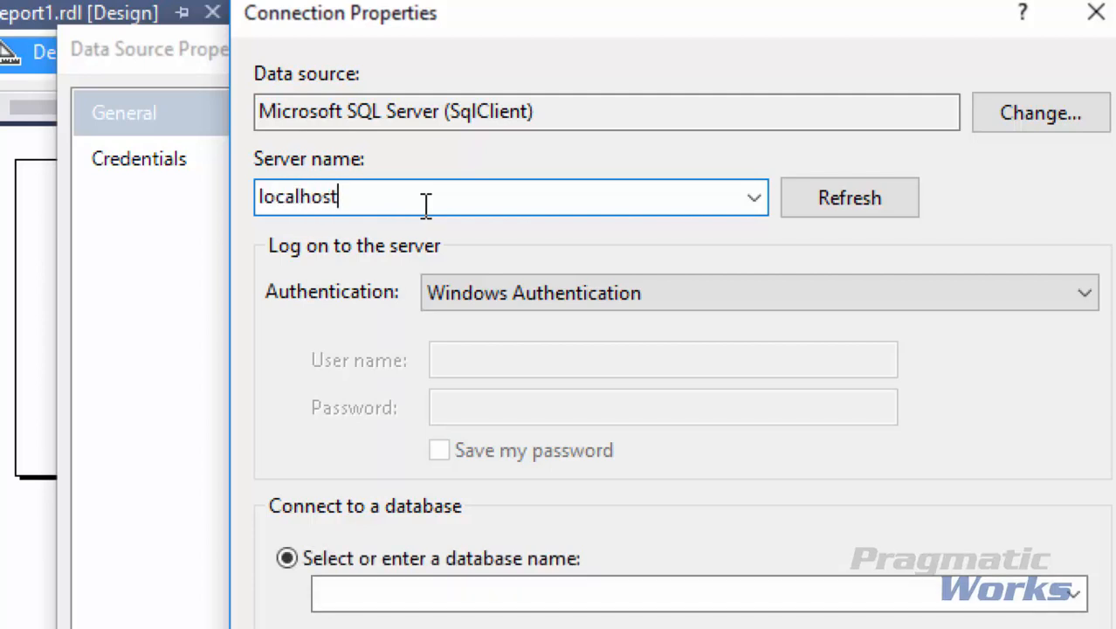
{"action": "left_click_drag", "start_coordinate": [354, 199], "coordinate": [234, 187]}
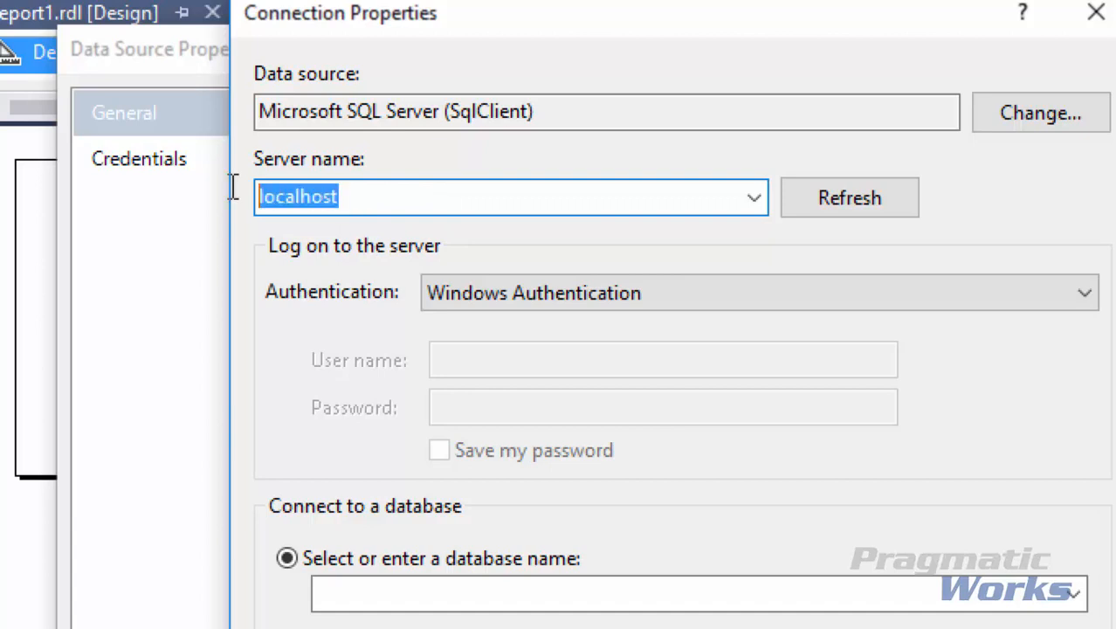
{"action": "left_click", "coordinate": [625, 192]}
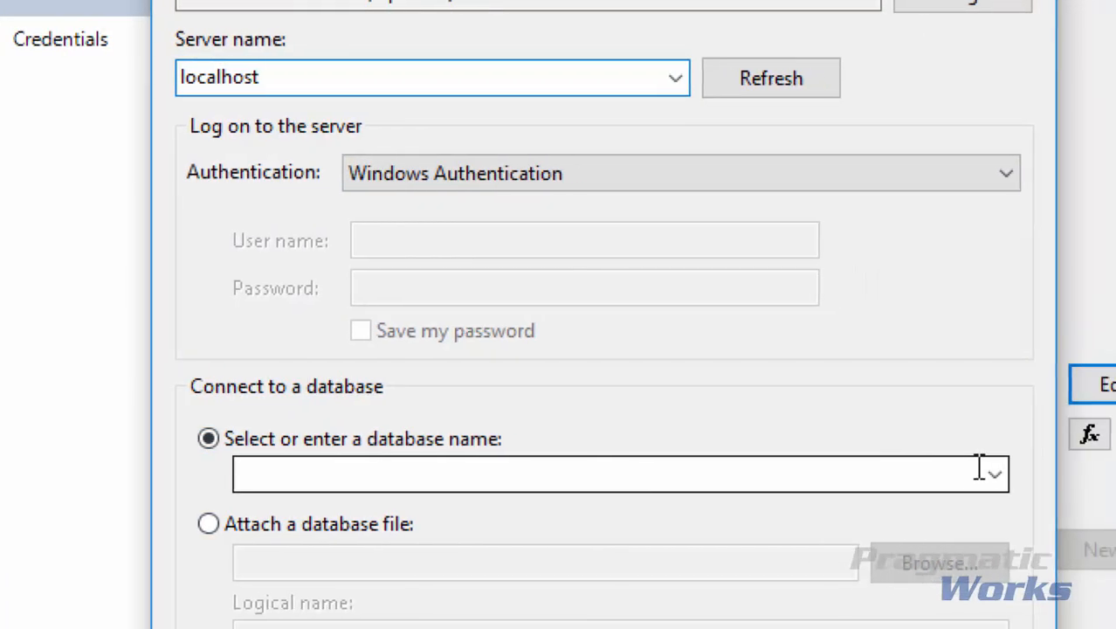
- Choose AdventureWorks2016 as the connection's database and test the connection
{"action": "left_click", "coordinate": [1072, 473]}
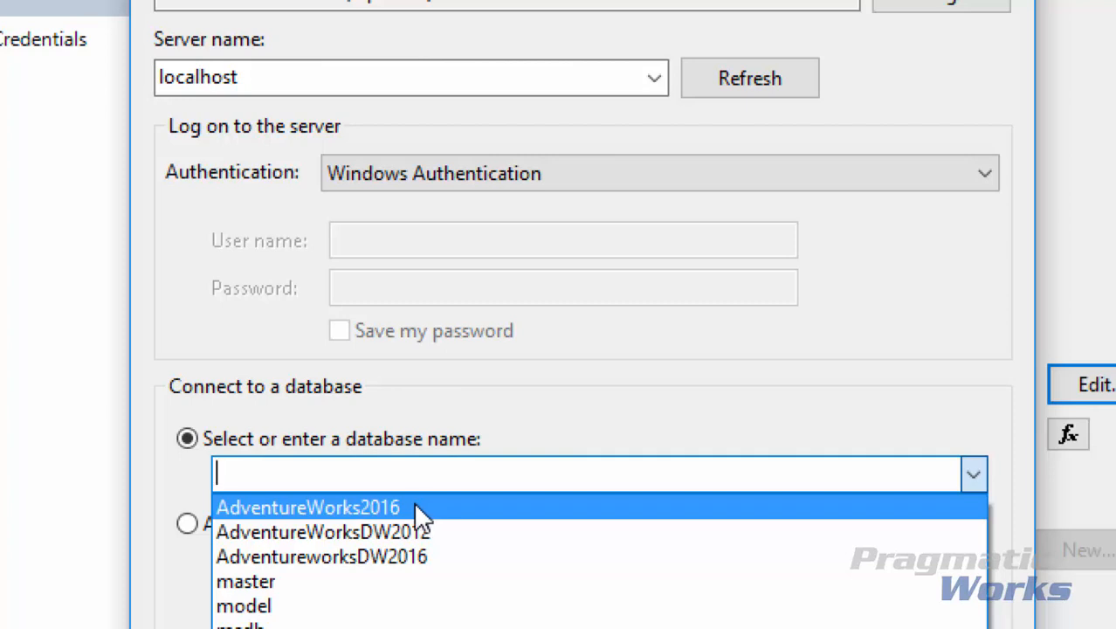
{"action": "left_click", "coordinate": [318, 507]}
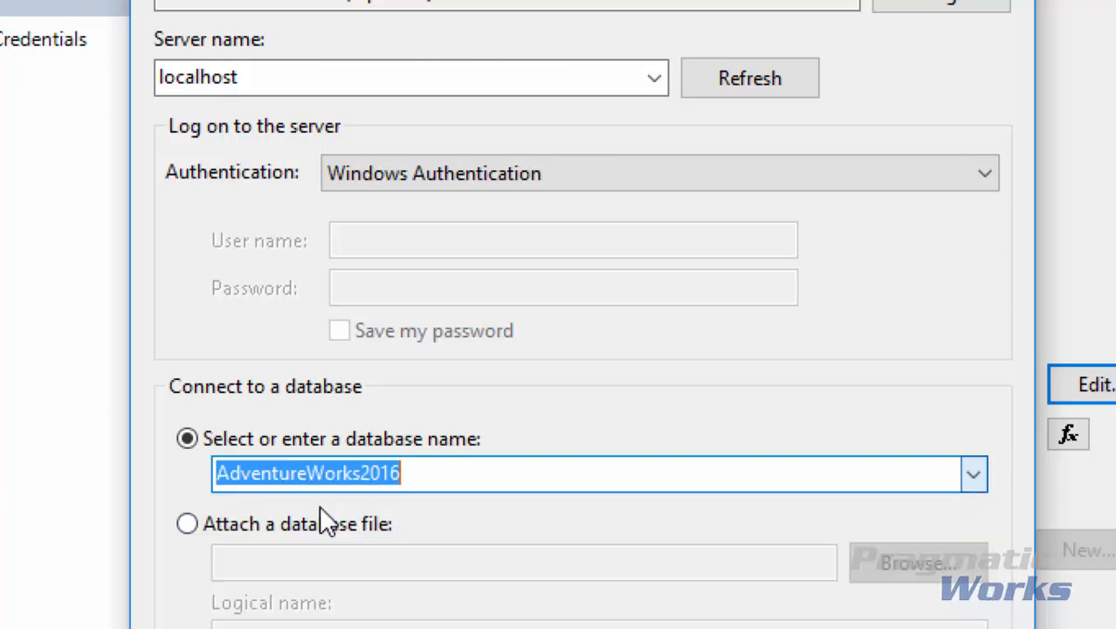
{"action": "left_click", "coordinate": [364, 476]}
{"action": "left_click_drag", "start_coordinate": [363, 475], "coordinate": [192, 486]}
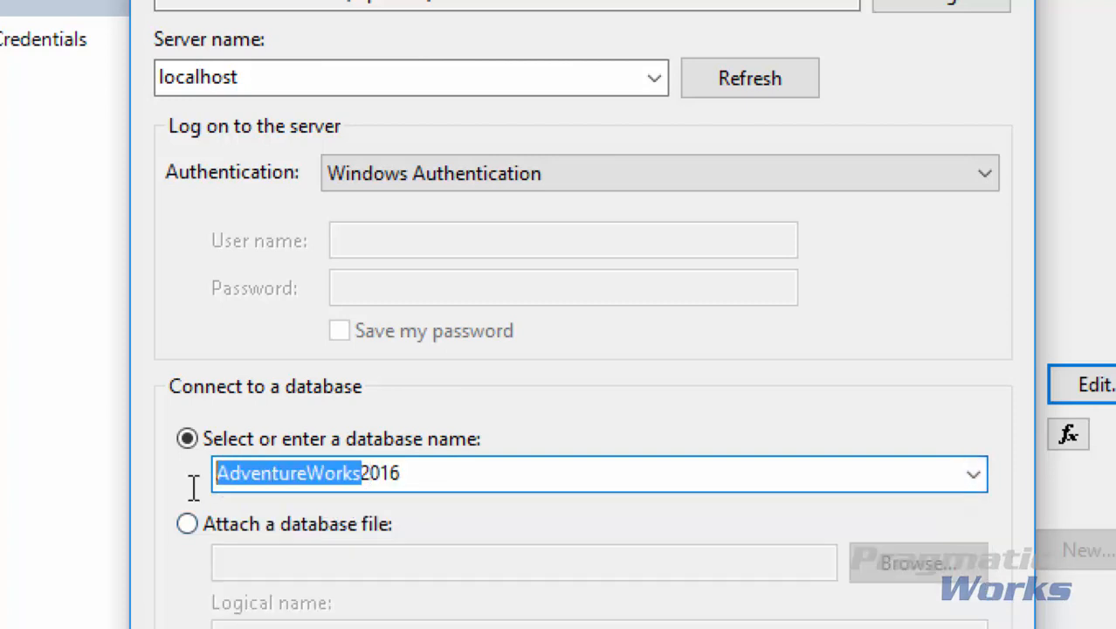
{"action": "left_click", "coordinate": [424, 454]}
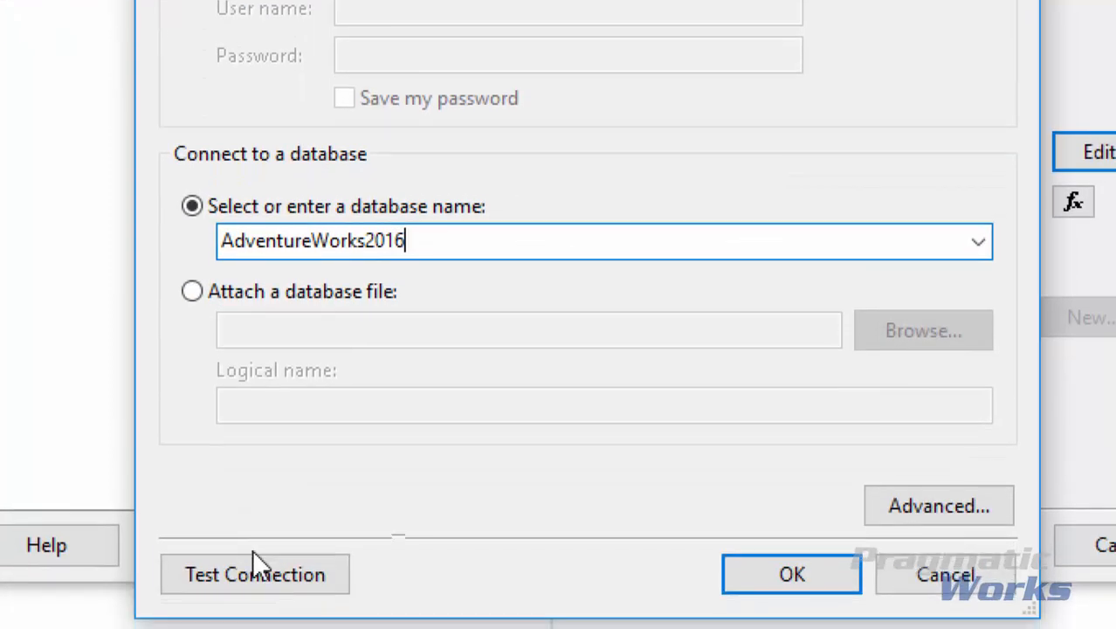
{"action": "left_click", "coordinate": [252, 559]}
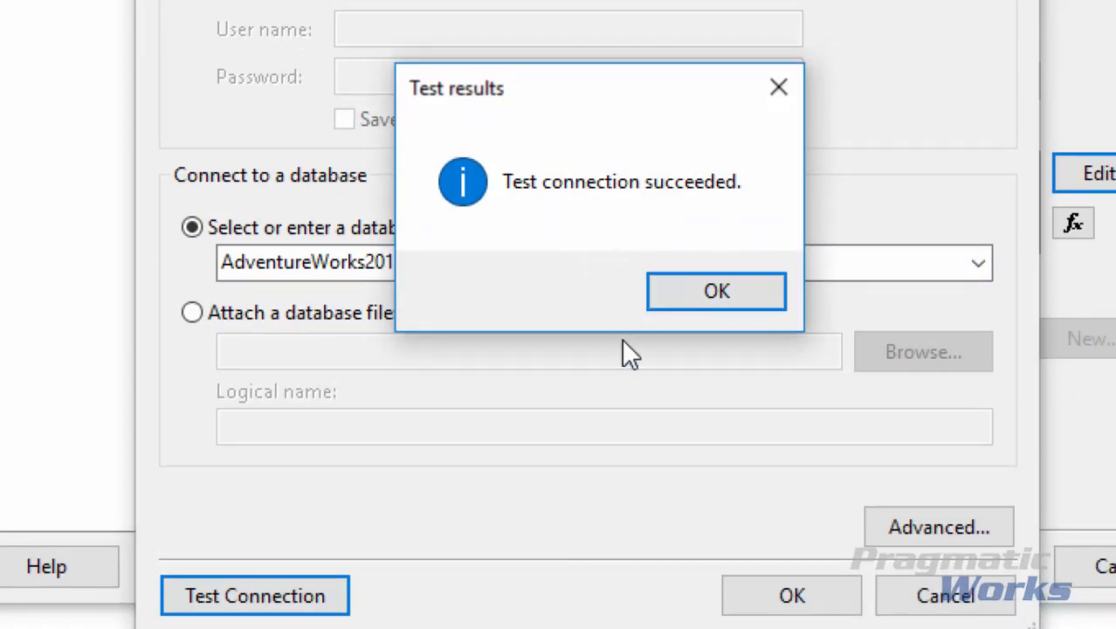
{"action": "left_click", "coordinate": [715, 293]}
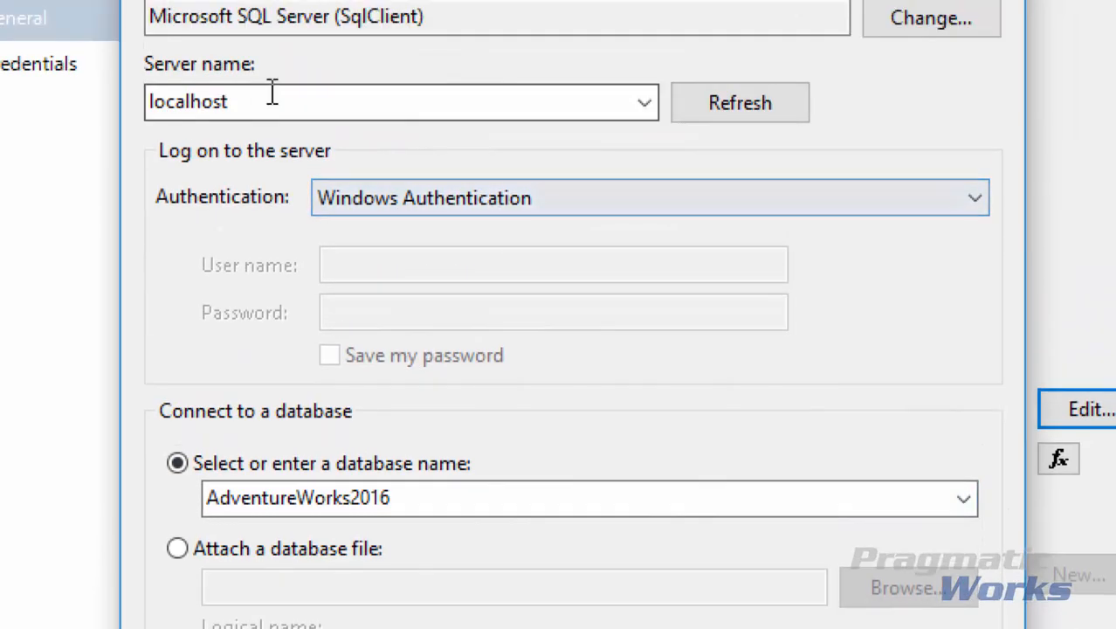
- Review the server, database and authentication choices, keep AdventureWorks2016 and Windows Authentication, and accept the connection properties
{"action": "left_click", "coordinate": [278, 99]}
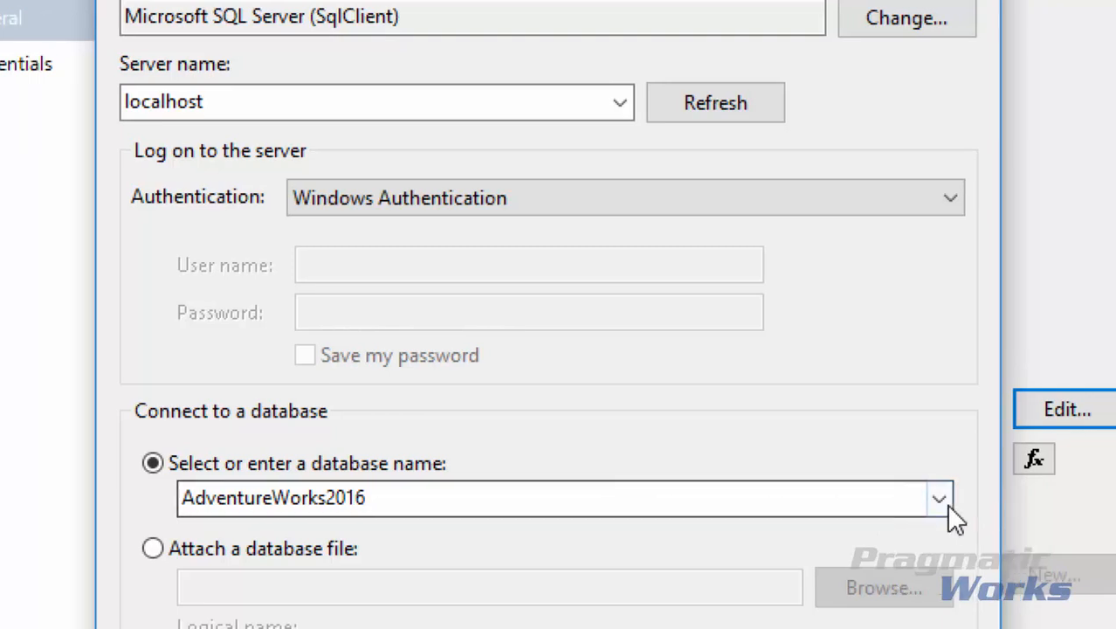
{"action": "left_click", "coordinate": [955, 505]}
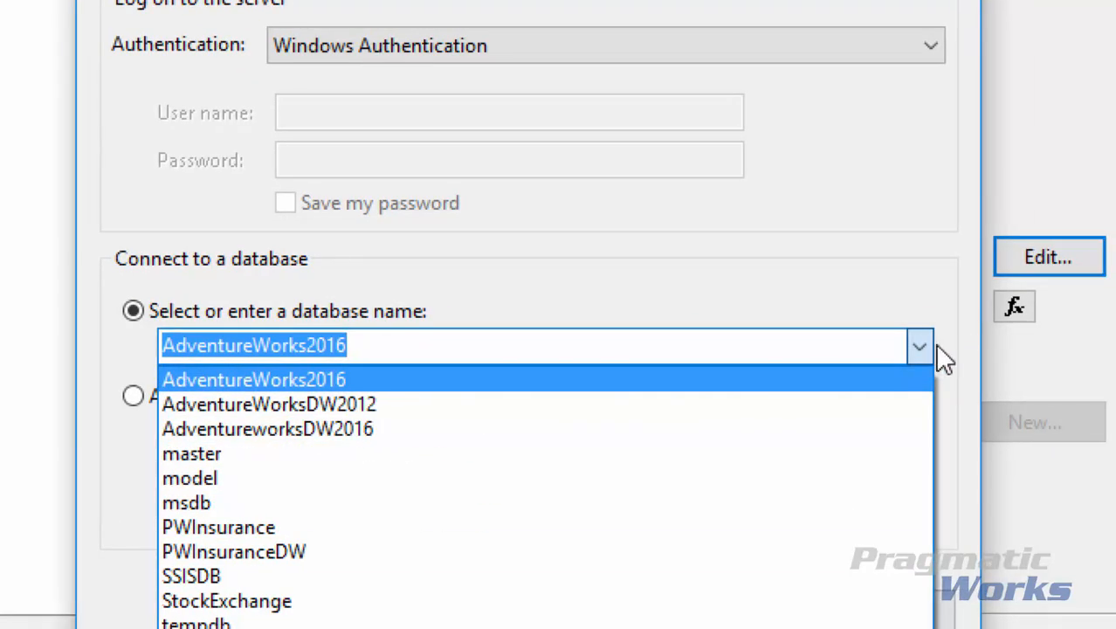
{"action": "left_click", "coordinate": [926, 349]}
{"action": "left_click", "coordinate": [443, 338]}
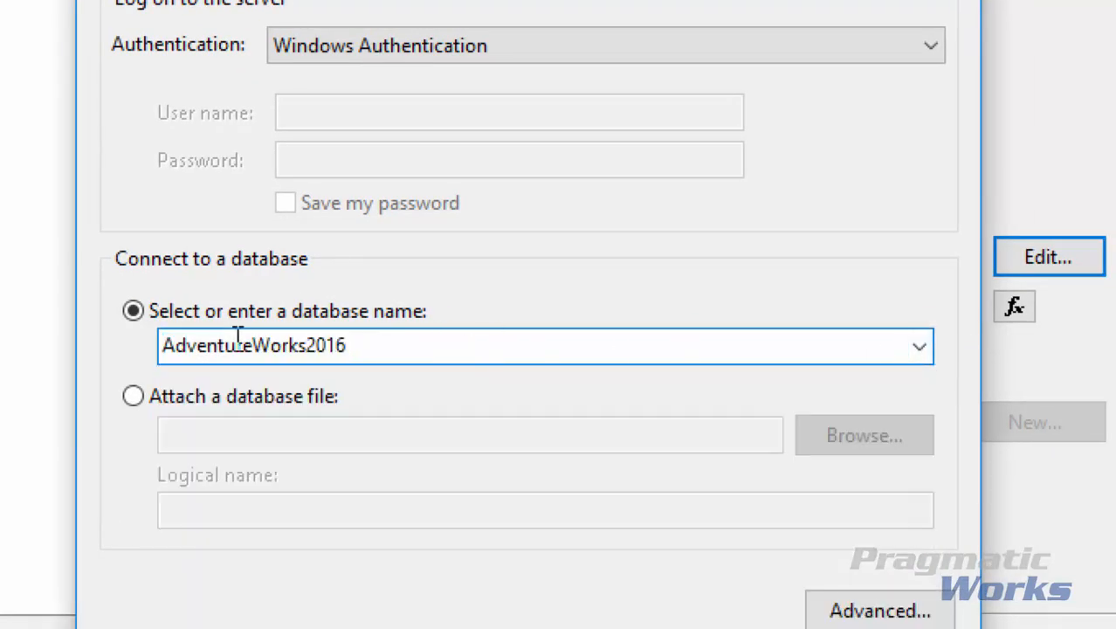
{"action": "left_click_drag", "start_coordinate": [393, 346], "coordinate": [163, 355]}
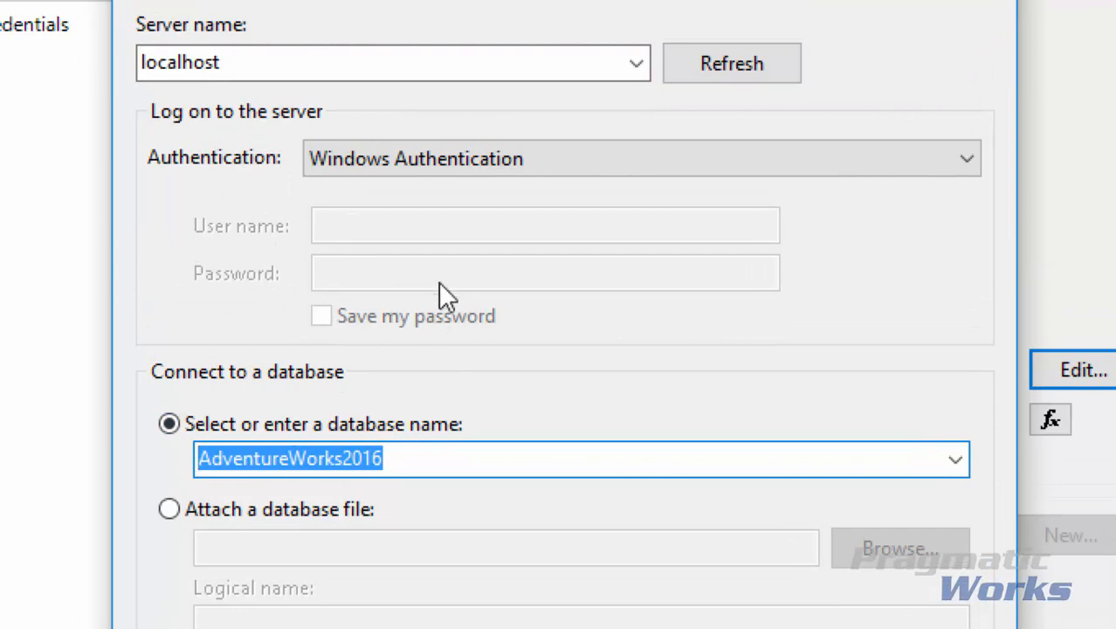
{"action": "left_click", "coordinate": [410, 159]}
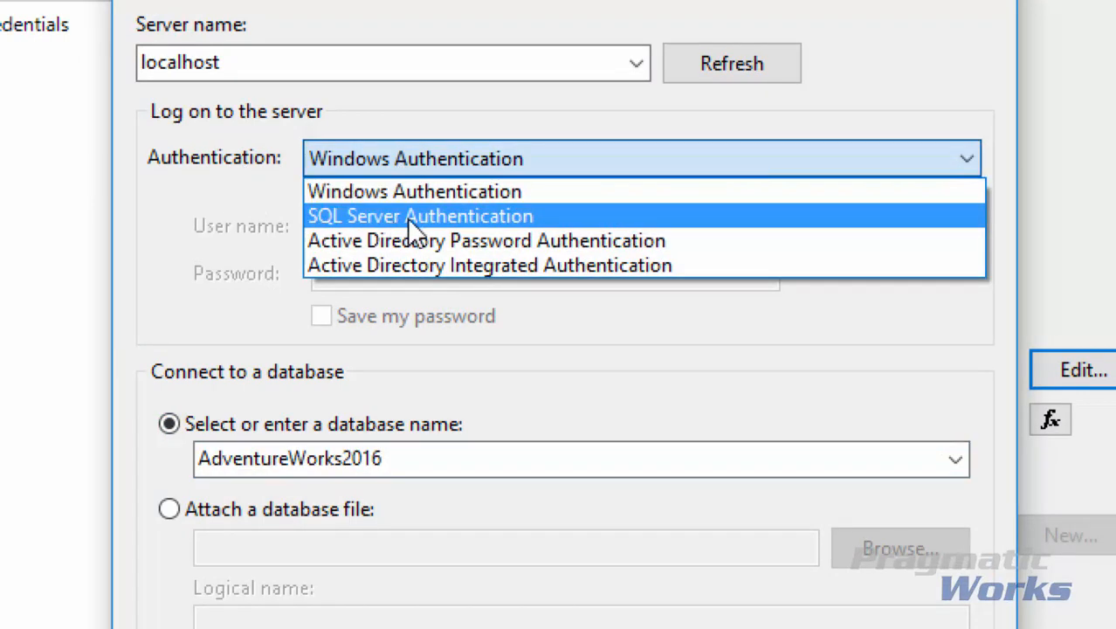
{"action": "left_click", "coordinate": [192, 228]}
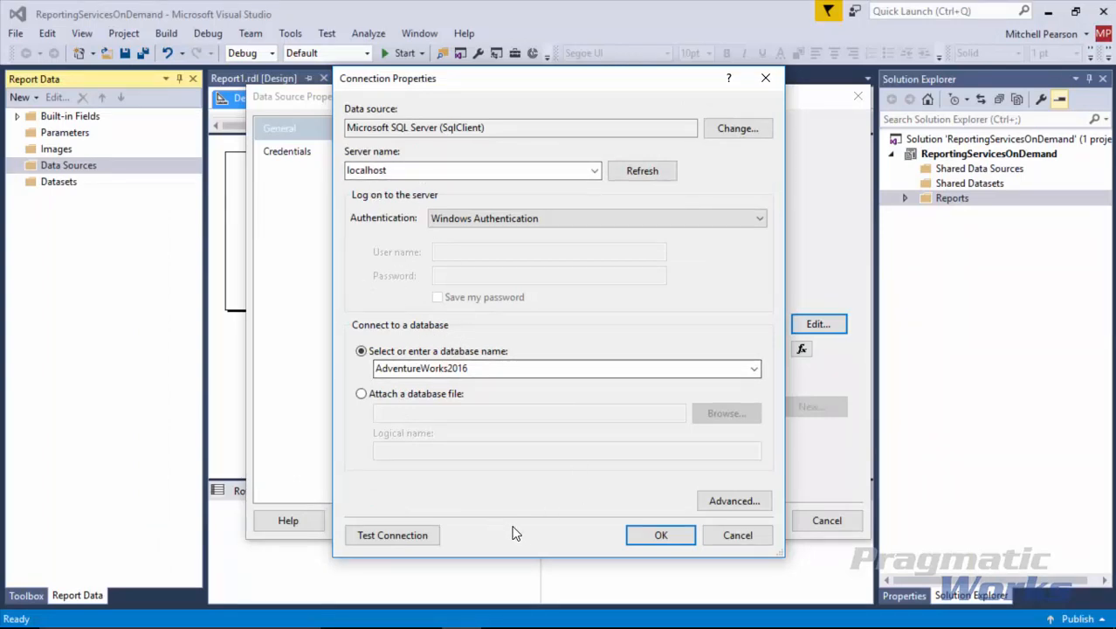
{"action": "left_click", "coordinate": [650, 538]}
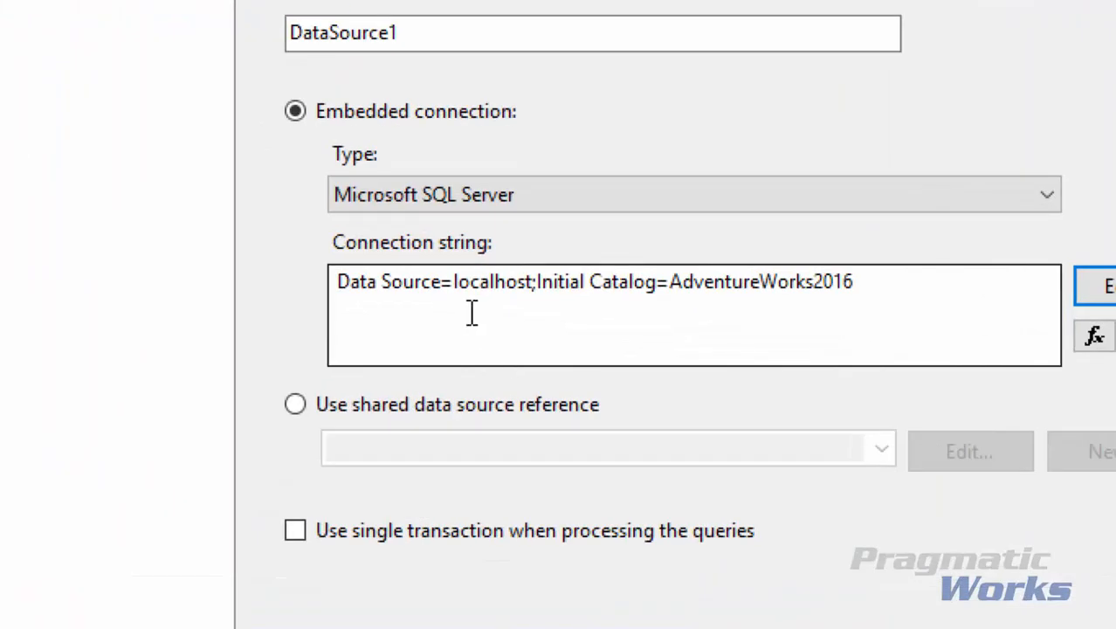
- Check the embedded connection string, name the data source AdventureWorks_Embed, and save it to the report
{"action": "left_click", "coordinate": [490, 334]}
{"action": "left_click", "coordinate": [709, 327]}
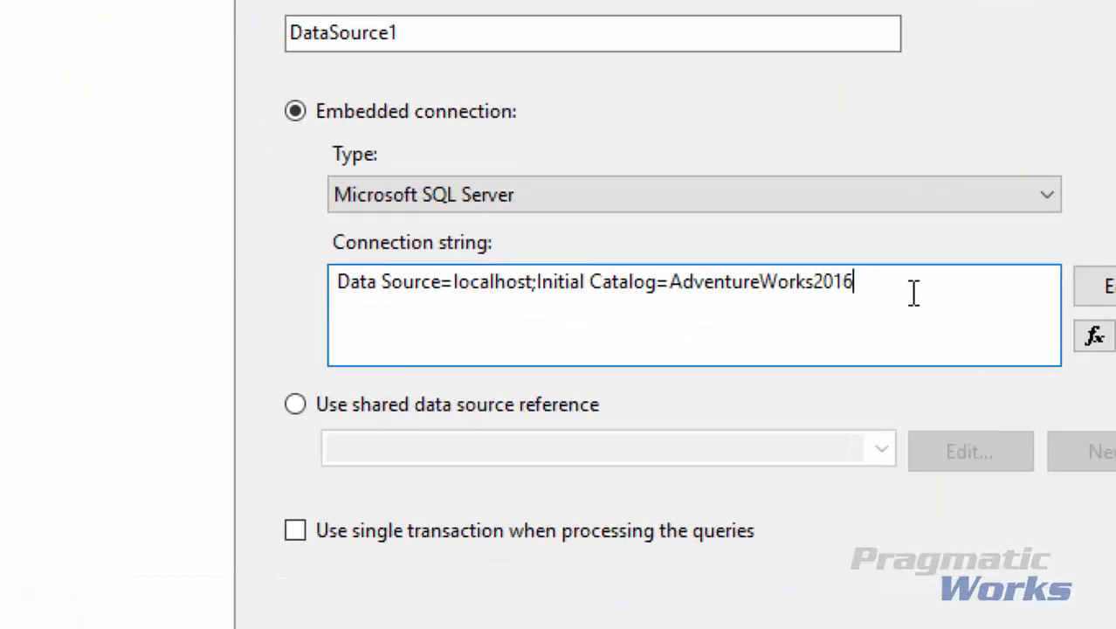
{"action": "left_click_drag", "start_coordinate": [913, 292], "coordinate": [262, 311]}
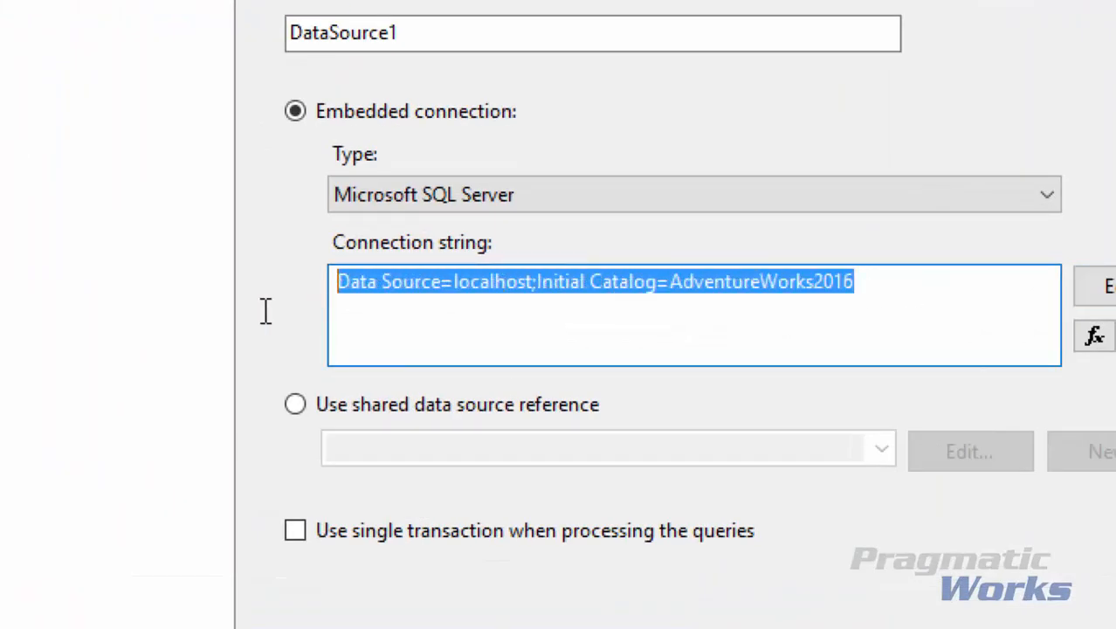
{"action": "left_click", "coordinate": [541, 322]}
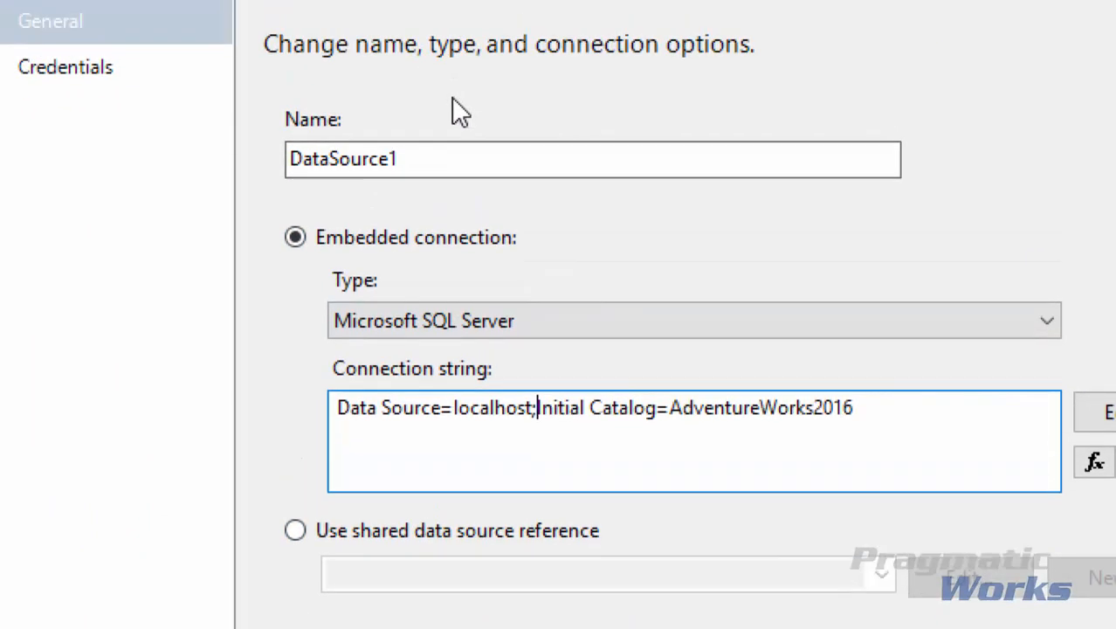
{"action": "left_click_drag", "start_coordinate": [436, 157], "coordinate": [294, 166]}
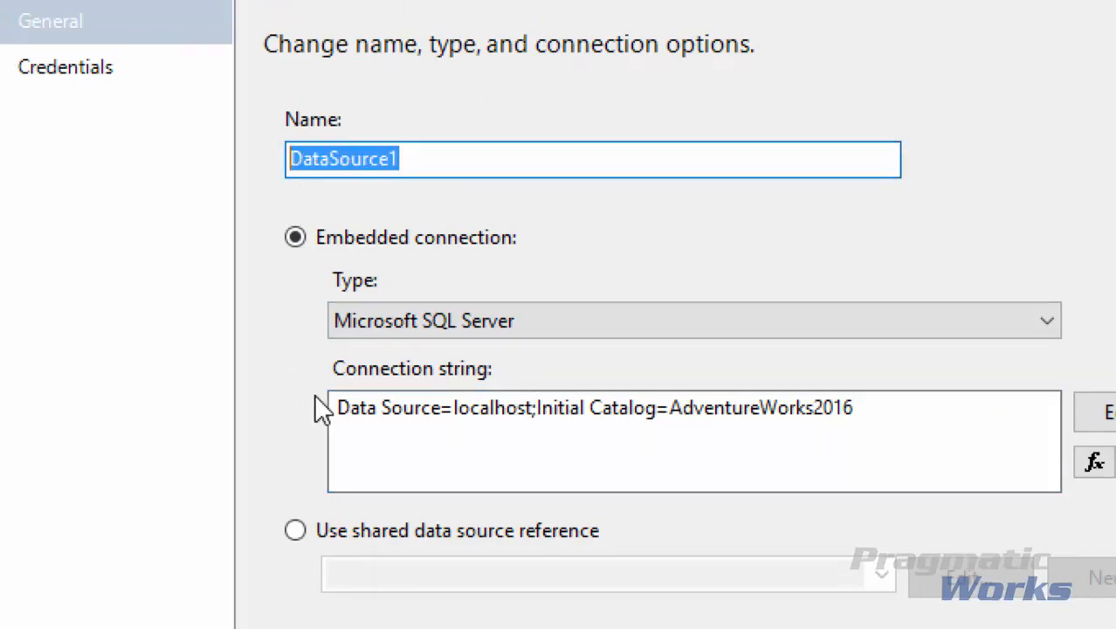
{"action": "type", "text": "A"}
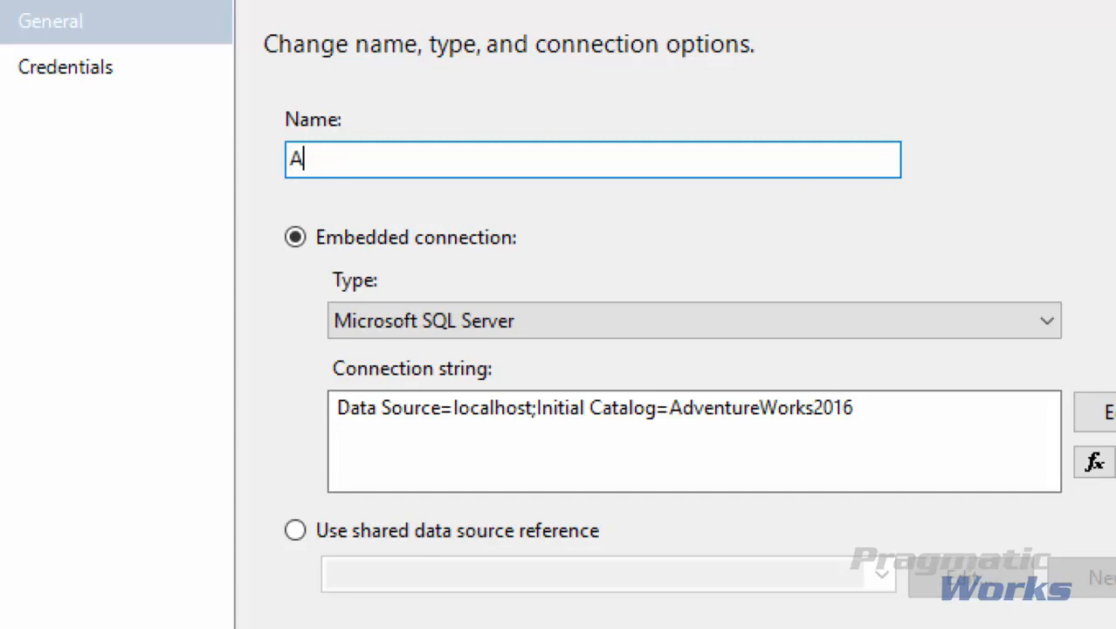
{"action": "type", "text": "dventureWorks_En"}
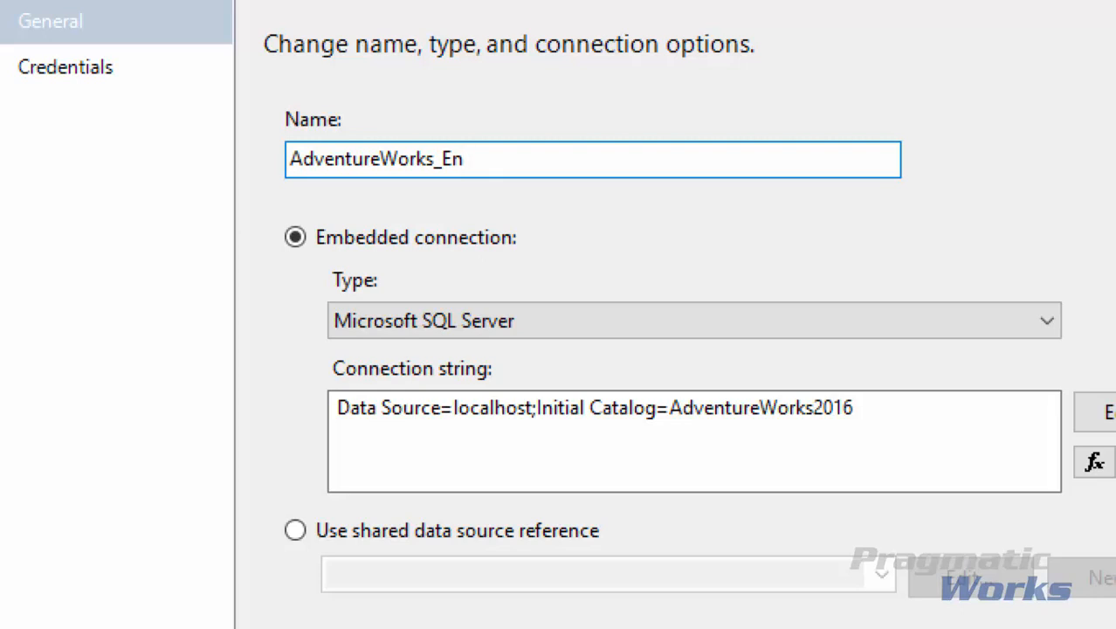
{"action": "key", "text": "BackSpace"}
{"action": "type", "text": "mbed"}
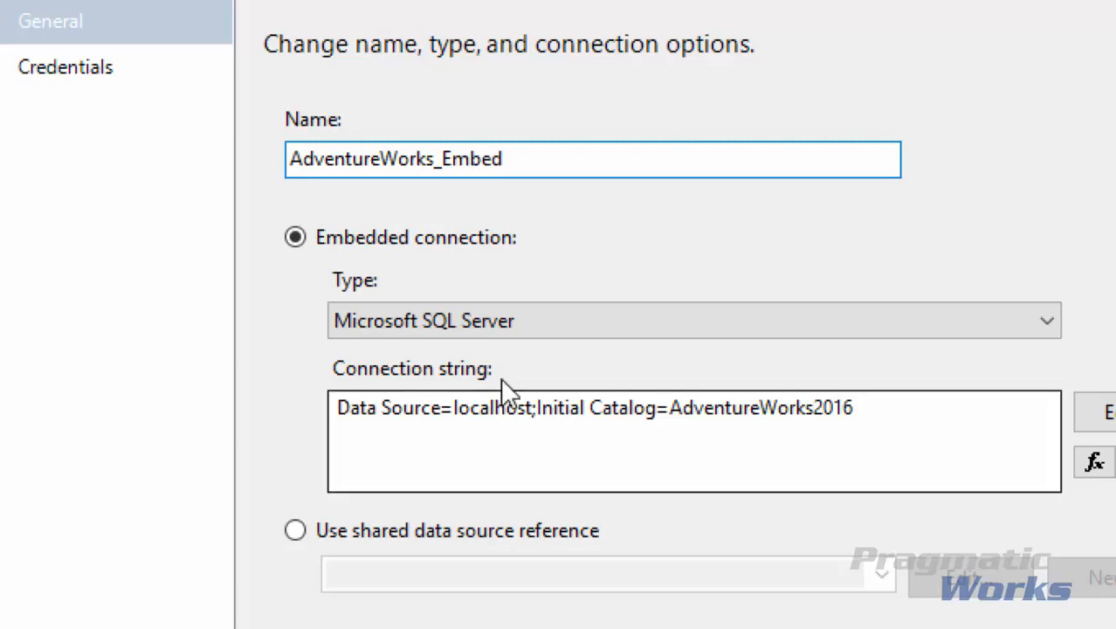
{"action": "left_click_drag", "start_coordinate": [434, 158], "coordinate": [517, 140]}
{"action": "left_click", "coordinate": [565, 163]}
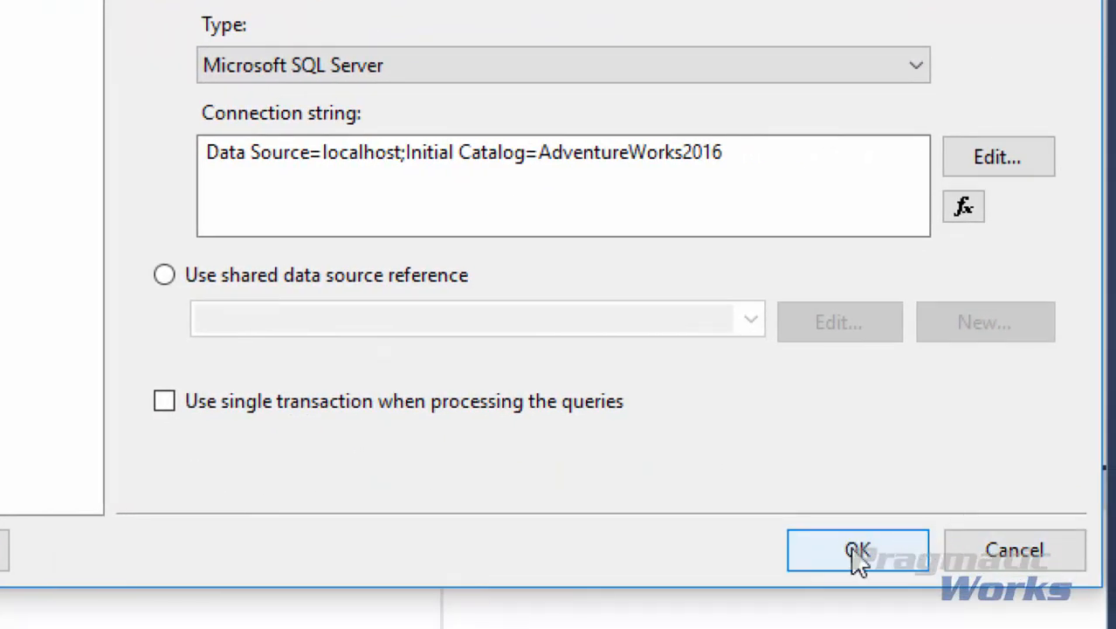
{"action": "left_click", "coordinate": [847, 550]}
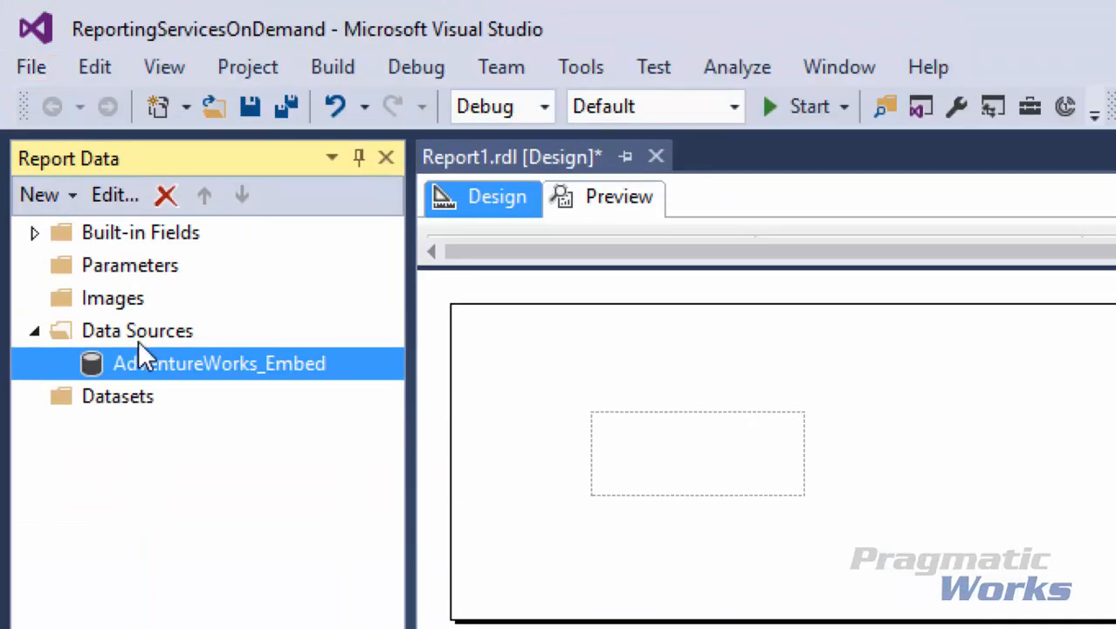
{"action": "left_click", "coordinate": [130, 337]}
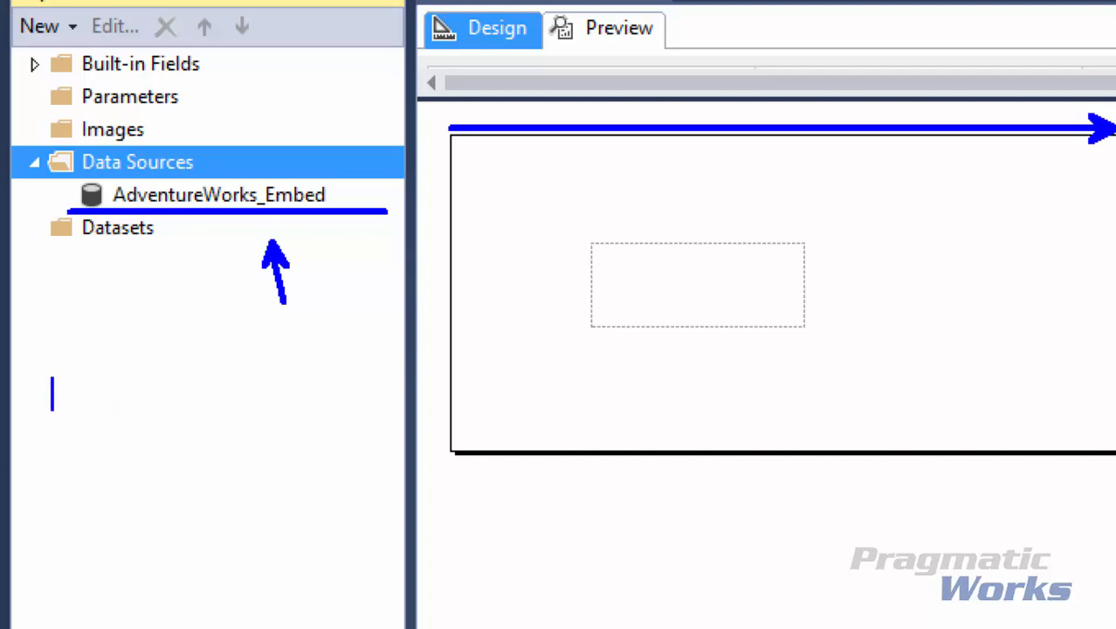
{"action": "type", "text": "10.11"}
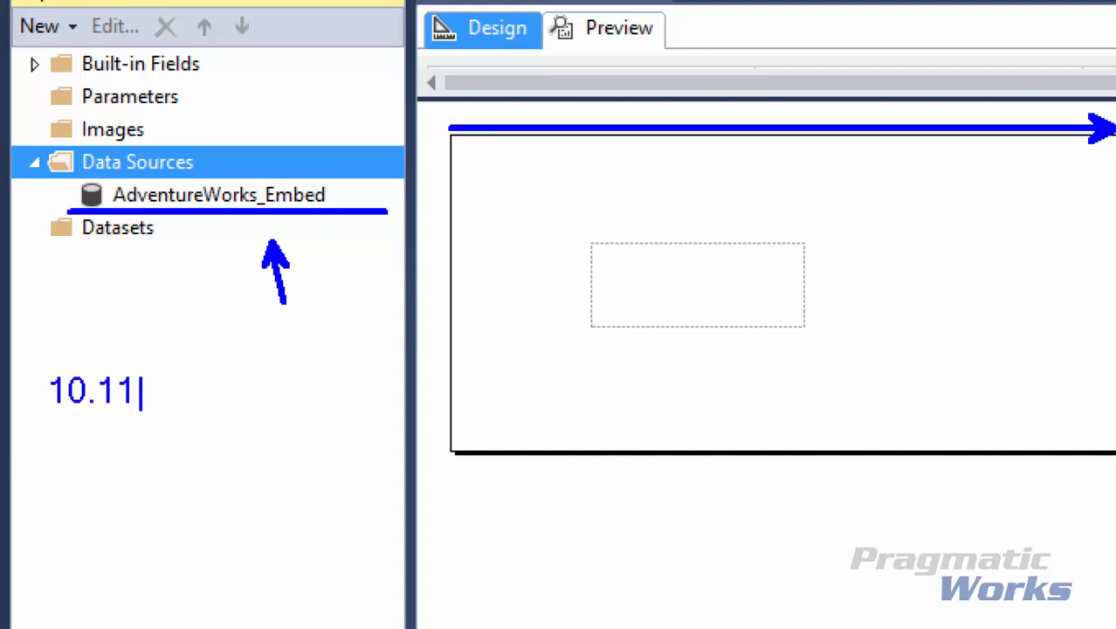
{"action": "type", "text": "1.222.1234"}
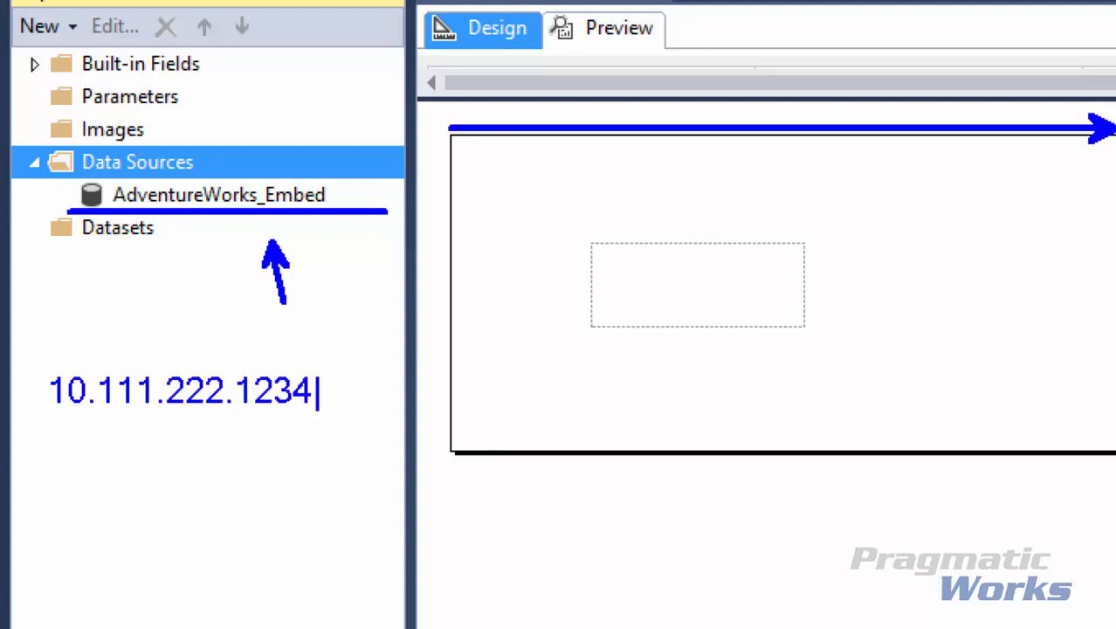
{"action": "key", "text": "Return"}
{"action": "key", "text": "Return"}
{"action": "type", "text": "10.22"}
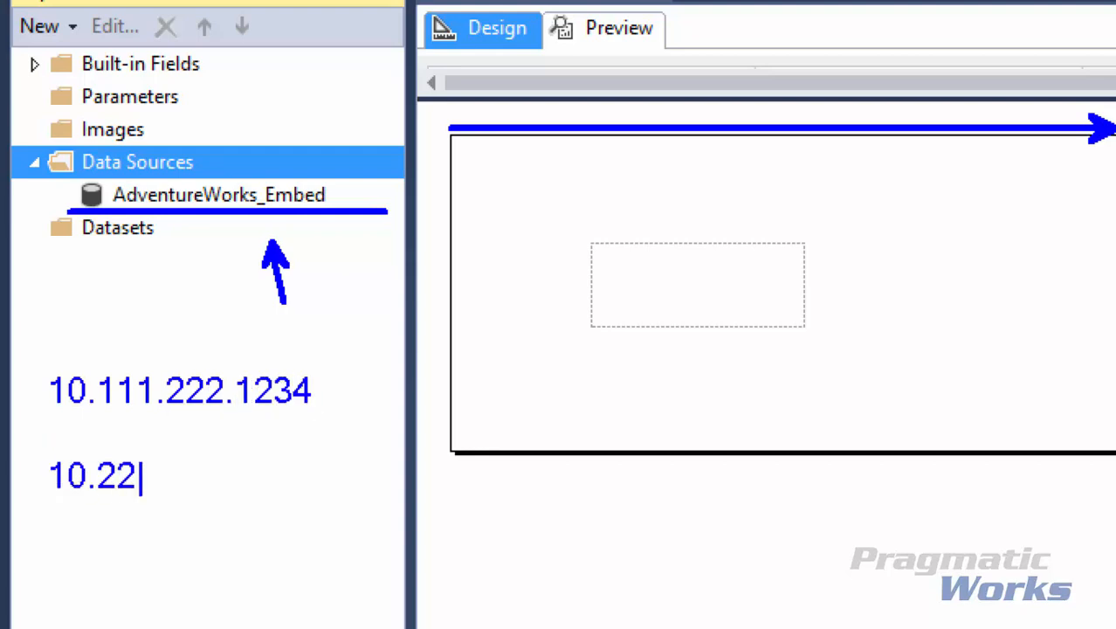
{"action": "type", "text": "2.111.4321"}
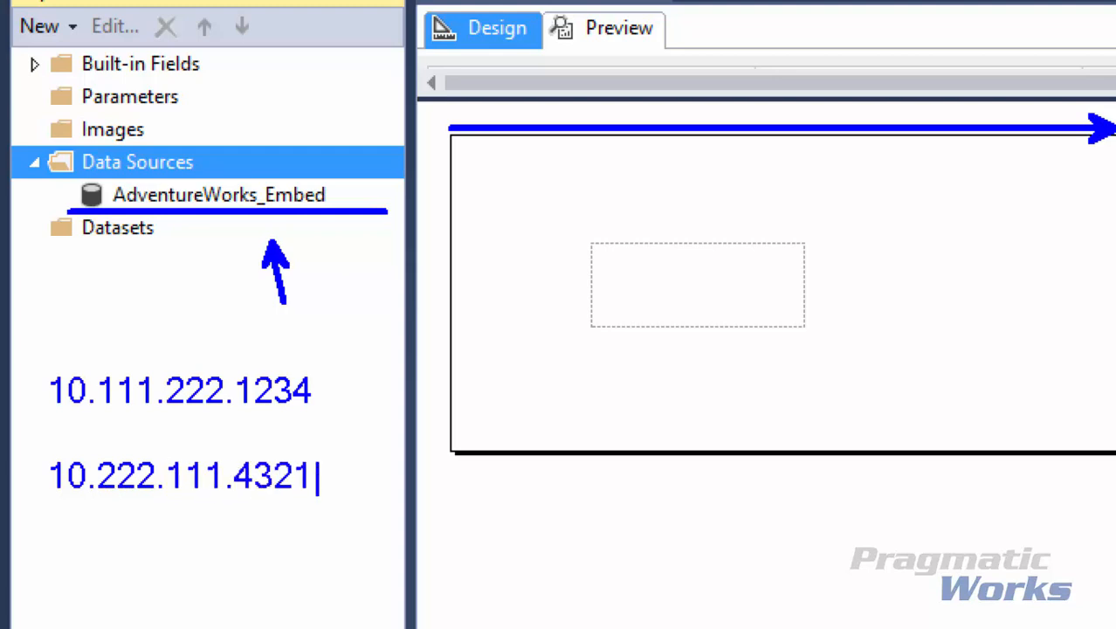
{"action": "key", "text": "Escape"}
{"action": "left_click_drag", "start_coordinate": [319, 217], "coordinate": [421, 333]}
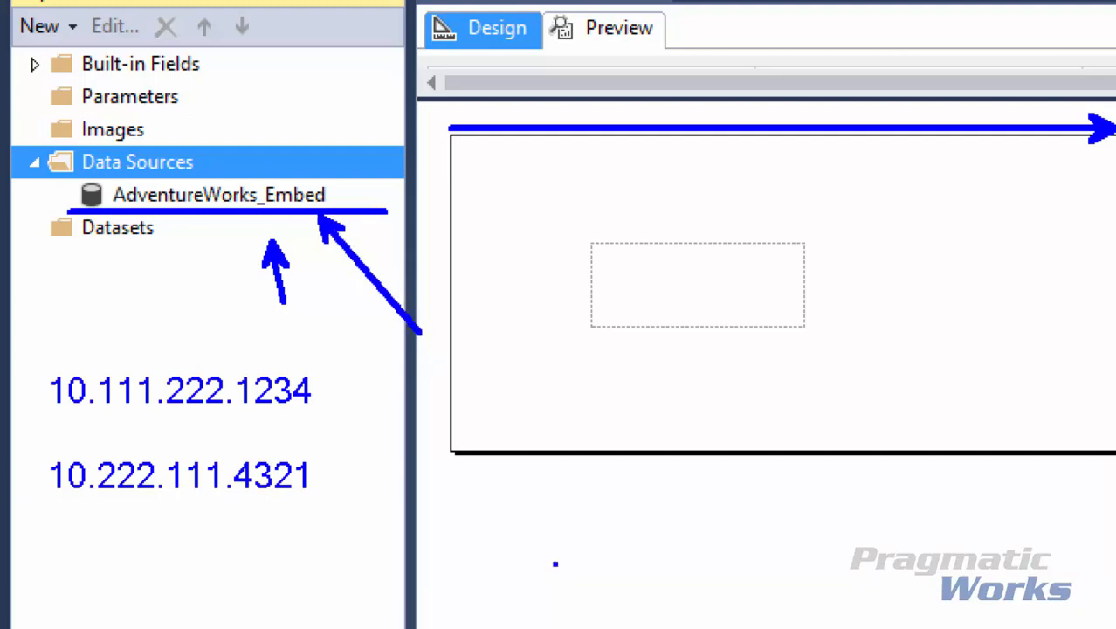
{"action": "mouse_move", "coordinate": [33, 455]}
{"action": "left_mouse_down"}
{"action": "mouse_move", "coordinate": [80, 490]}
{"action": "mouse_move", "coordinate": [372, 506]}
{"action": "left_mouse_up"}
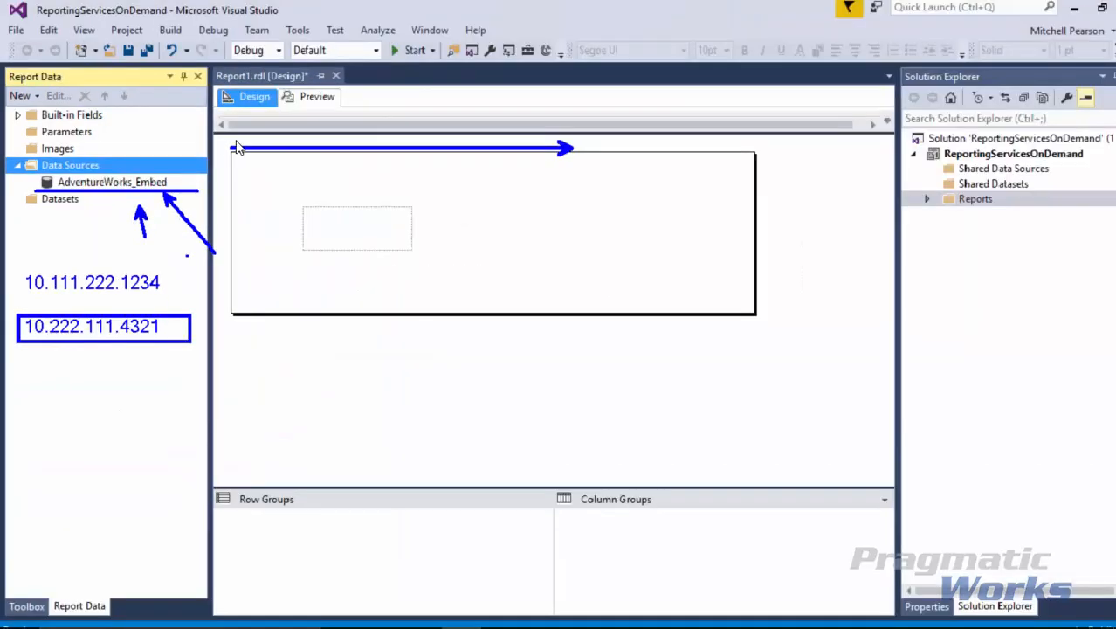
{"action": "left_click", "coordinate": [995, 169]}
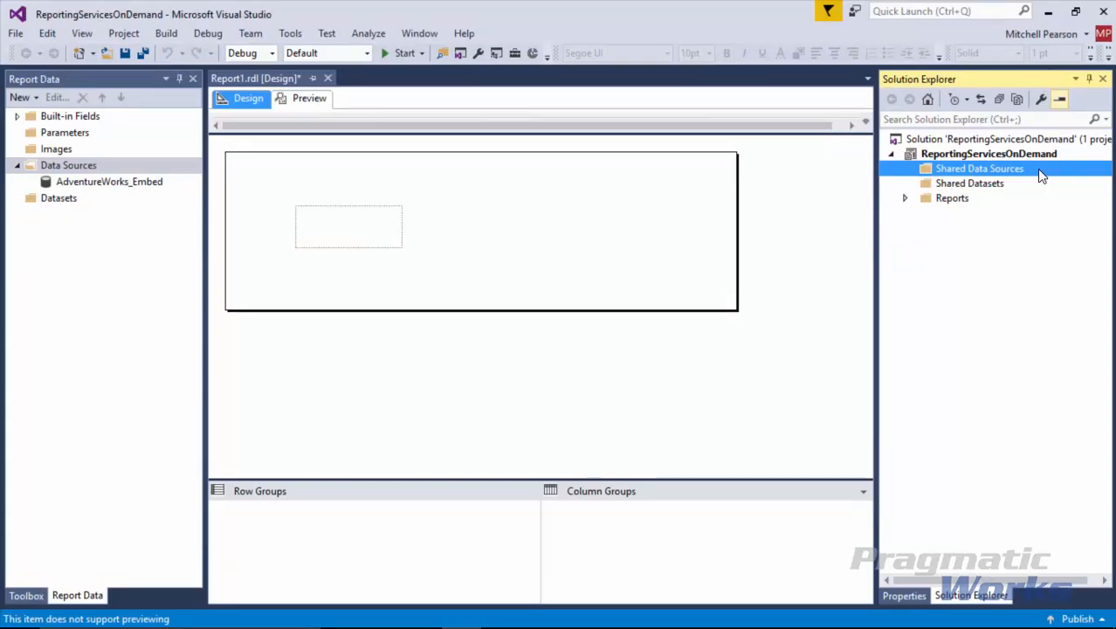
{"action": "left_click", "coordinate": [87, 182]}
{"action": "right_click", "coordinate": [80, 186]}
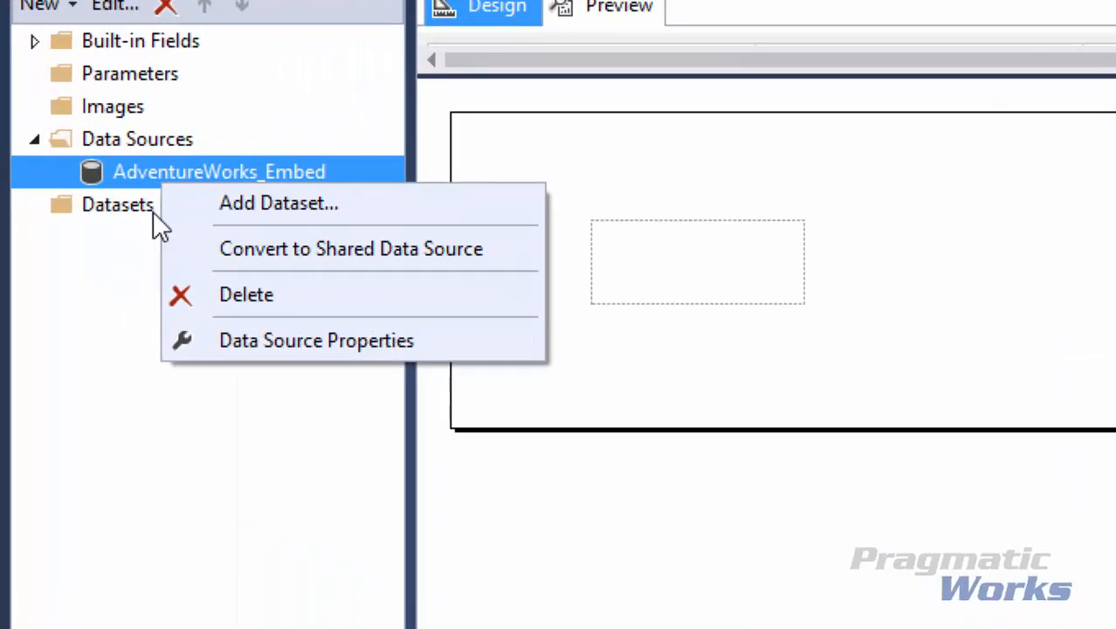
{"action": "left_click", "coordinate": [288, 342]}
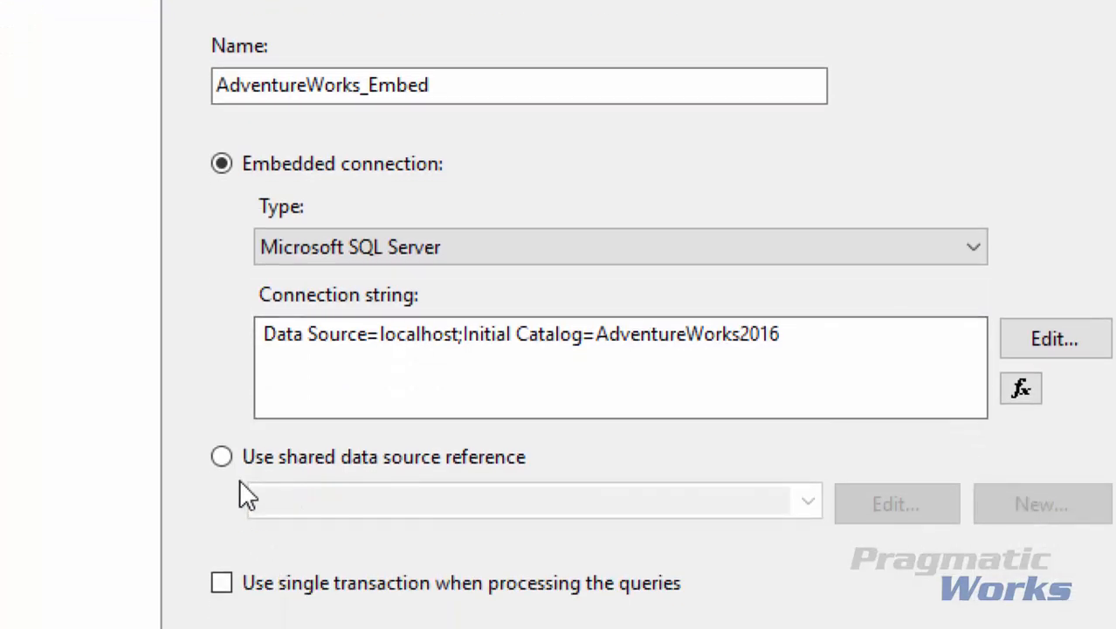
{"action": "left_click", "coordinate": [222, 460]}
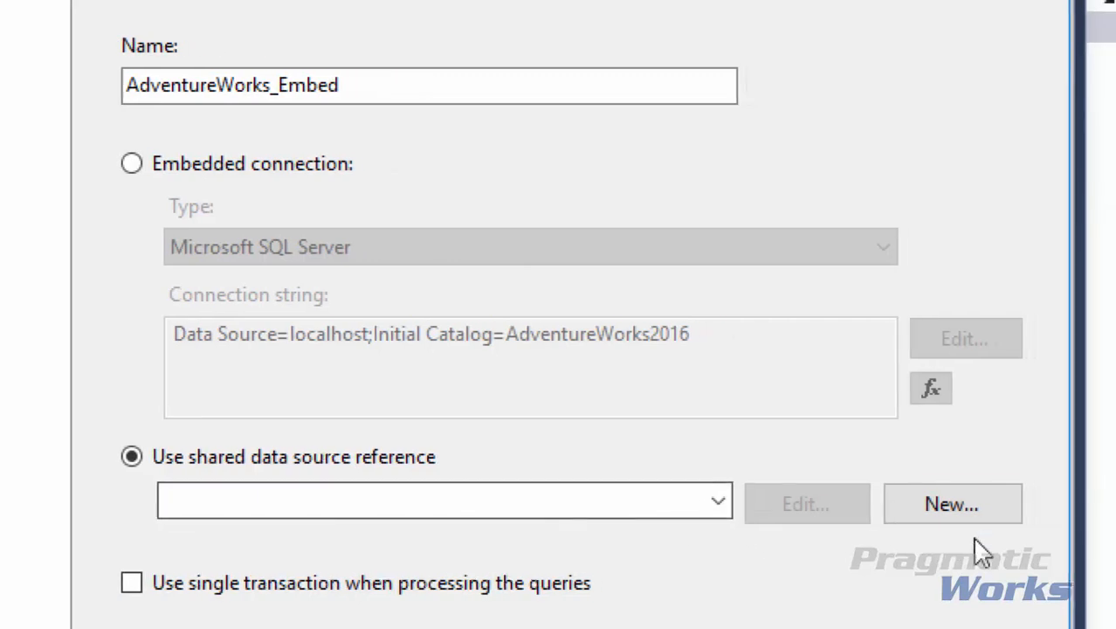
{"action": "left_click", "coordinate": [954, 504]}
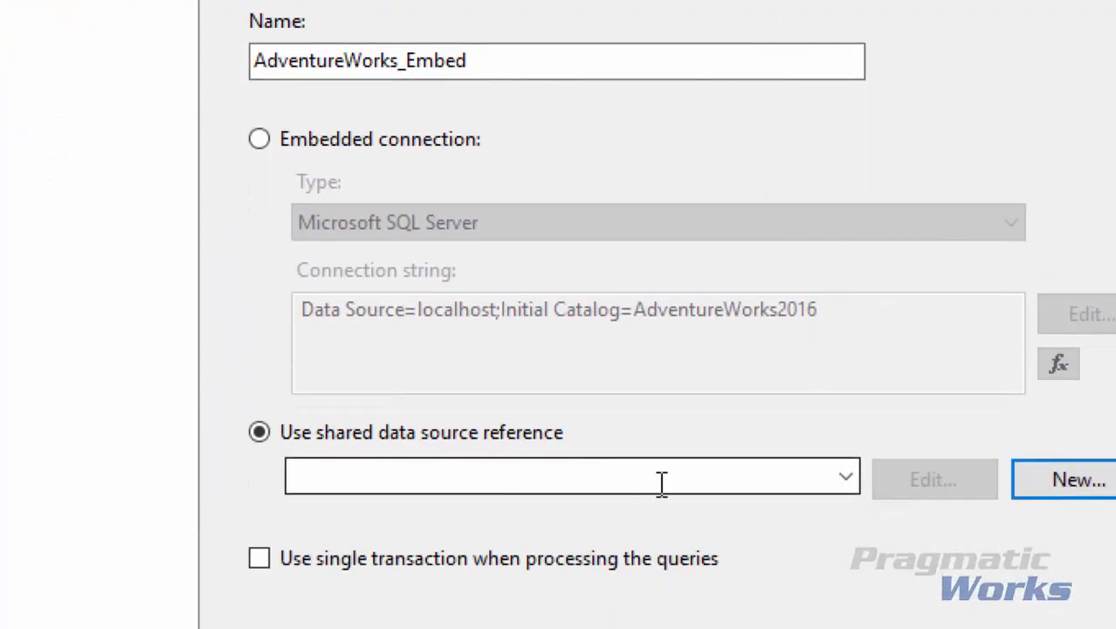
{"action": "left_click", "coordinate": [846, 476]}
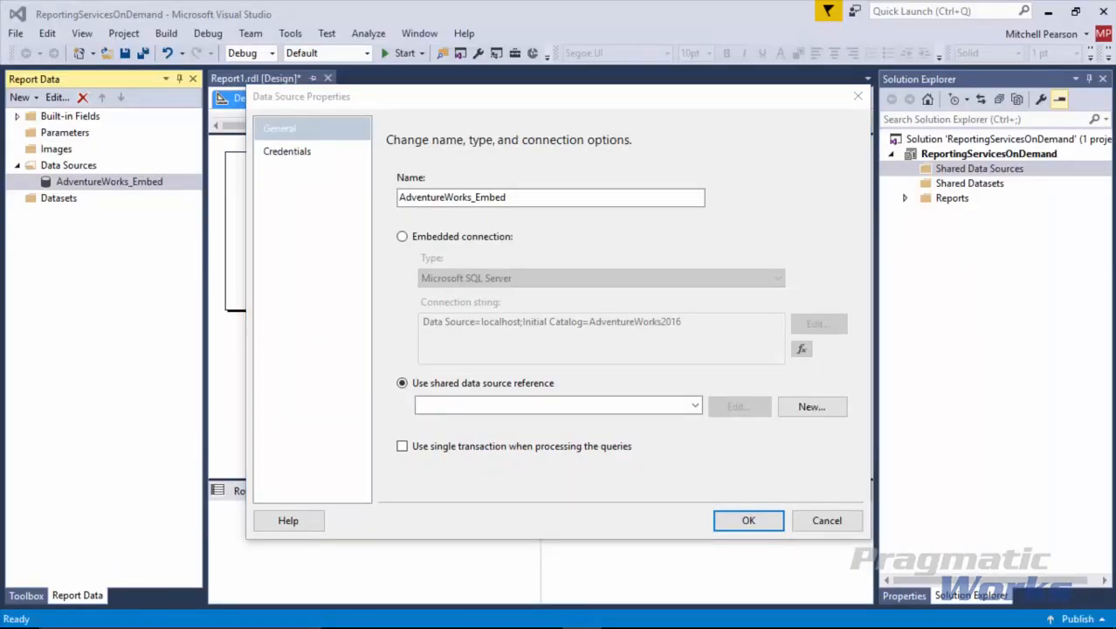
{"action": "left_click", "coordinate": [827, 520]}
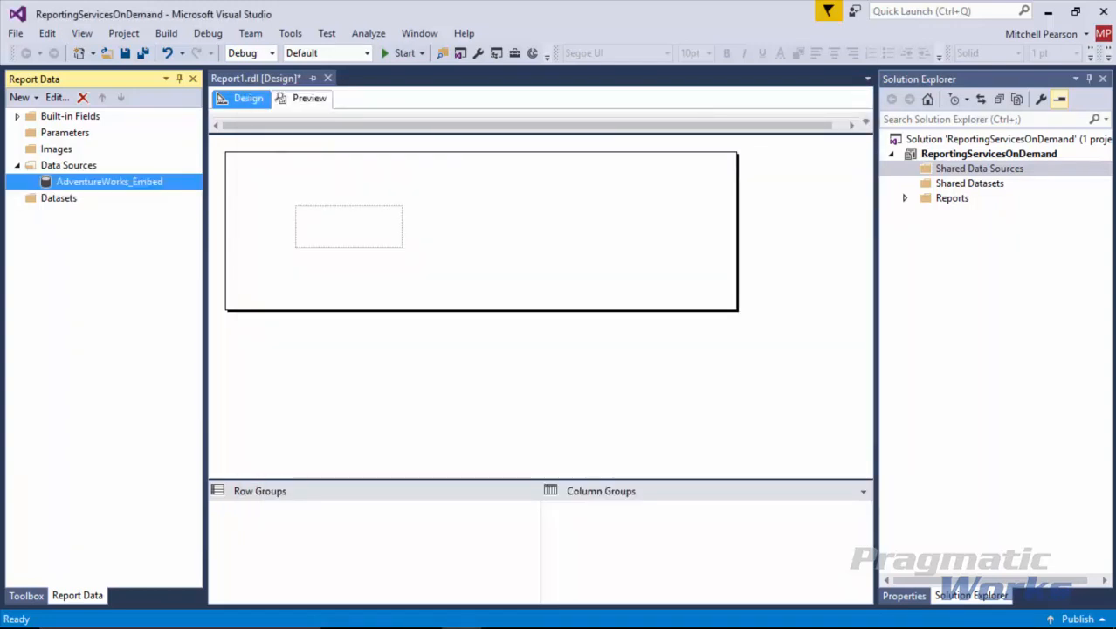
- Widen the Solution Explorer and add a new shared data source named AdventureWorks to the project
{"action": "left_click_drag", "start_coordinate": [875, 349], "coordinate": [807, 349]}
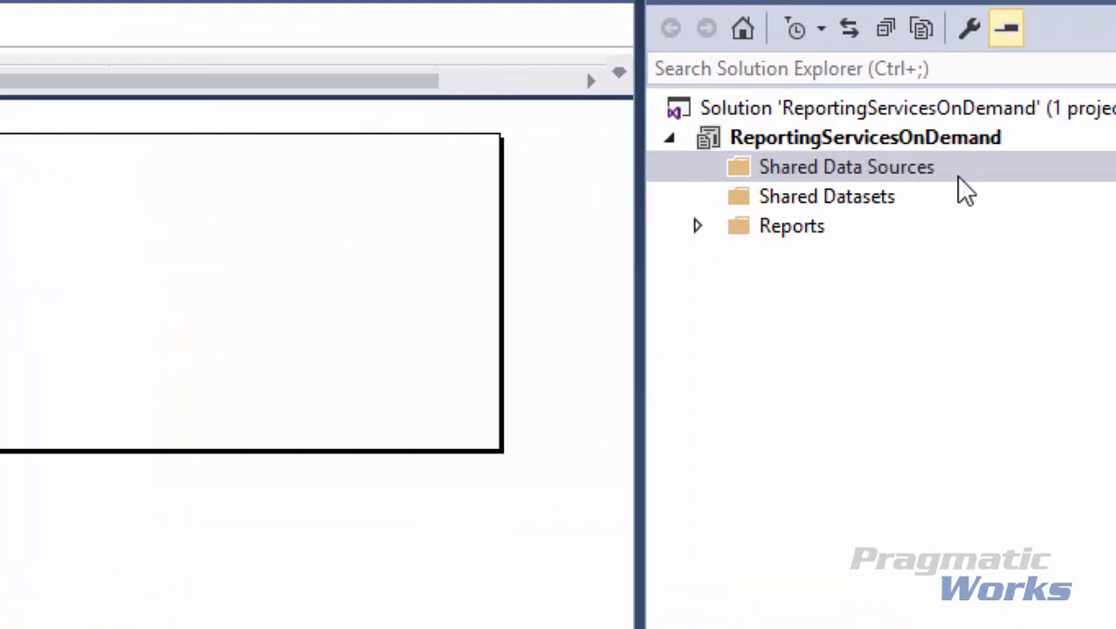
{"action": "right_click", "coordinate": [850, 167]}
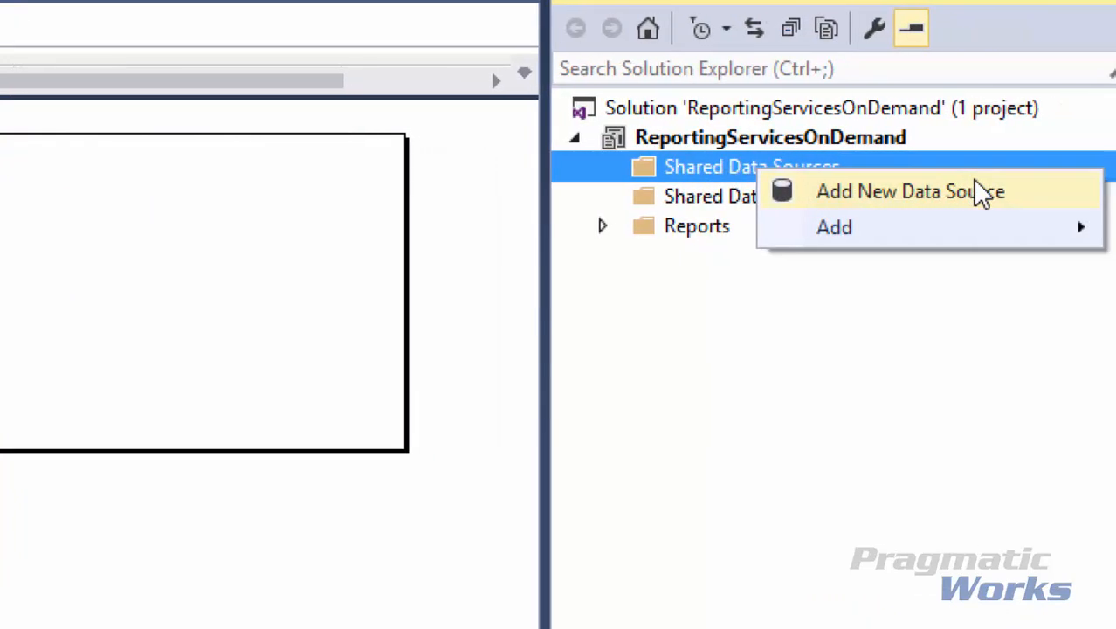
{"action": "left_click", "coordinate": [934, 192]}
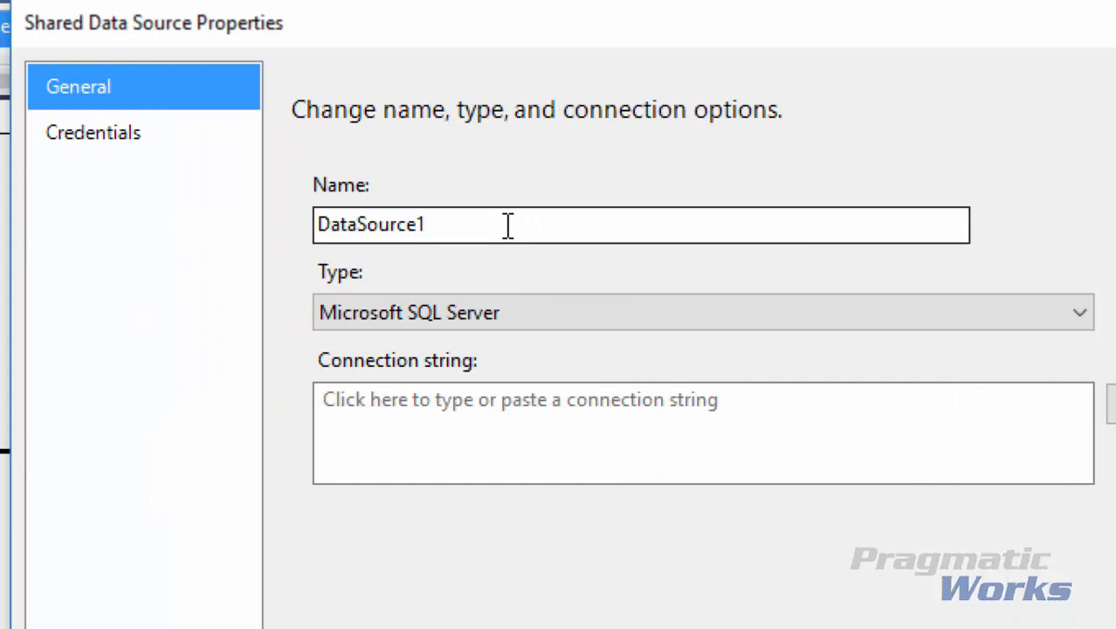
{"action": "double_click", "coordinate": [380, 224]}
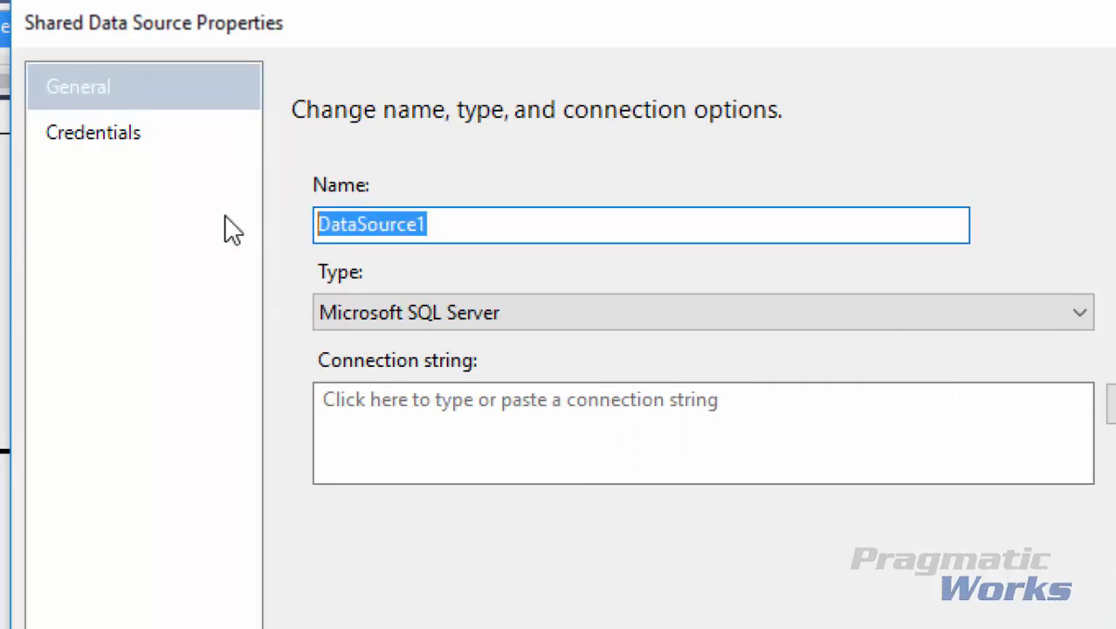
{"action": "type", "text": "Adv"}
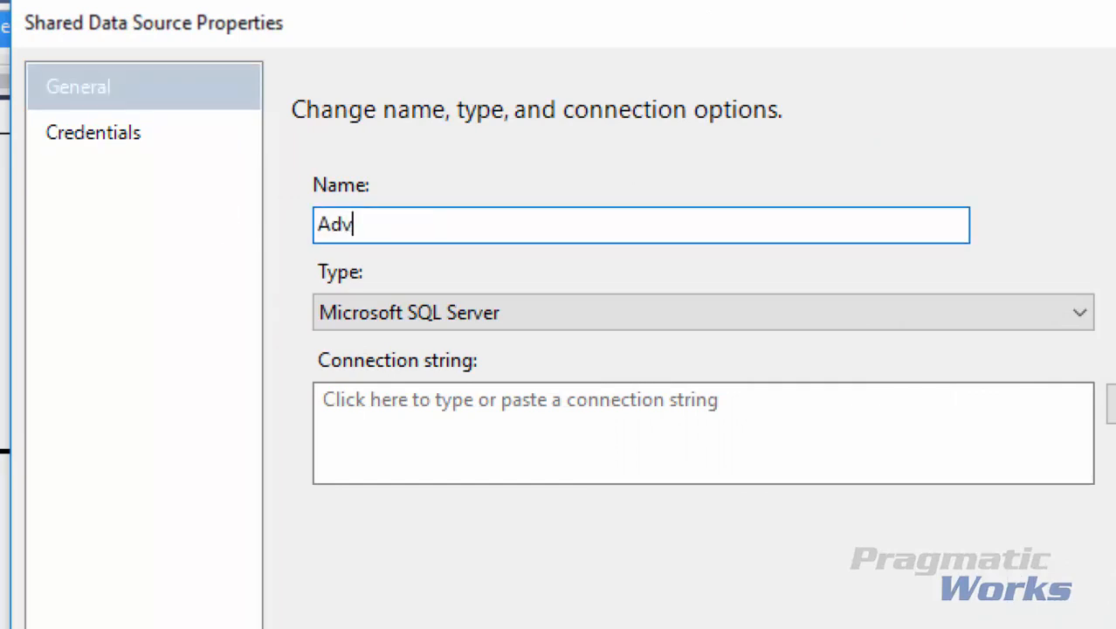
{"action": "type", "text": "entureWorks"}
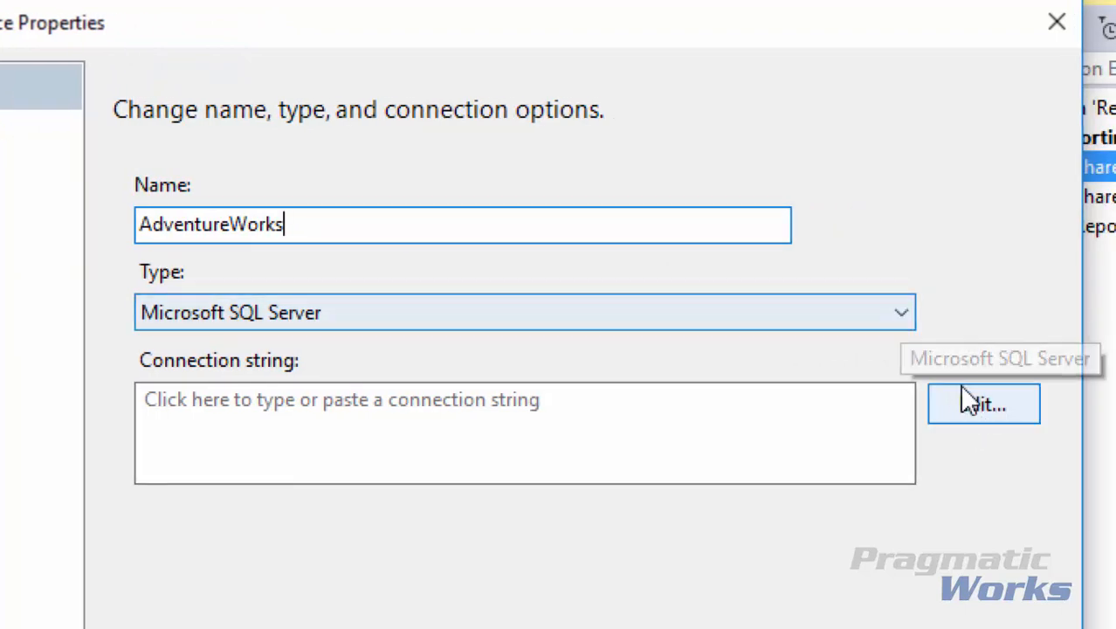
- Keep Microsoft SQL Server as the shared data source's type and set its connection to localhost with the AdventureWorks2016 database
{"action": "left_click", "coordinate": [879, 315]}
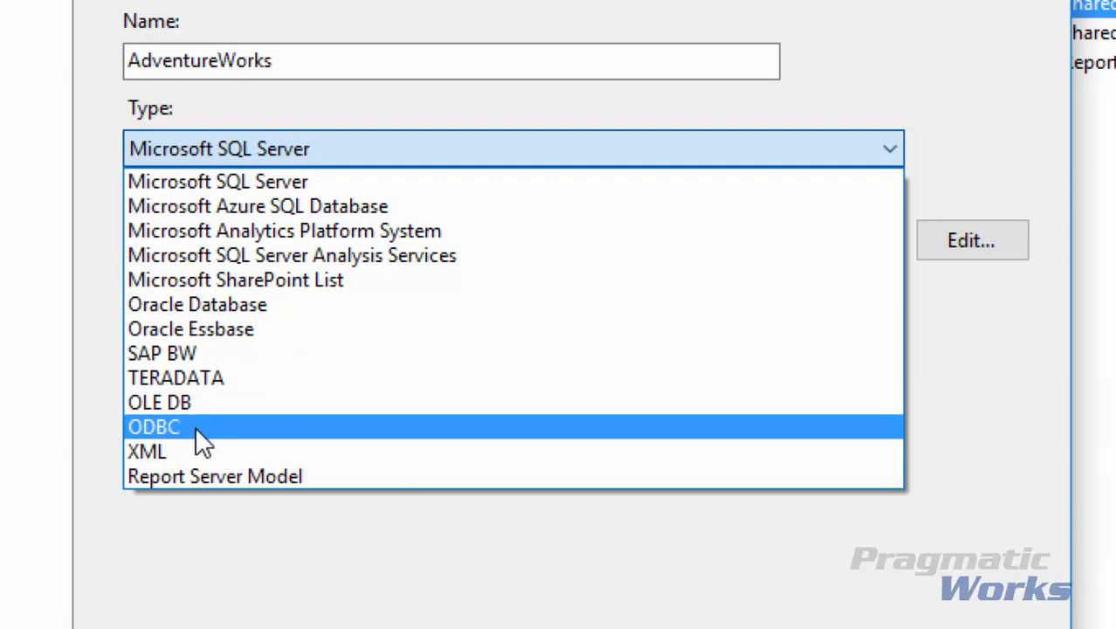
{"action": "left_click", "coordinate": [569, 539]}
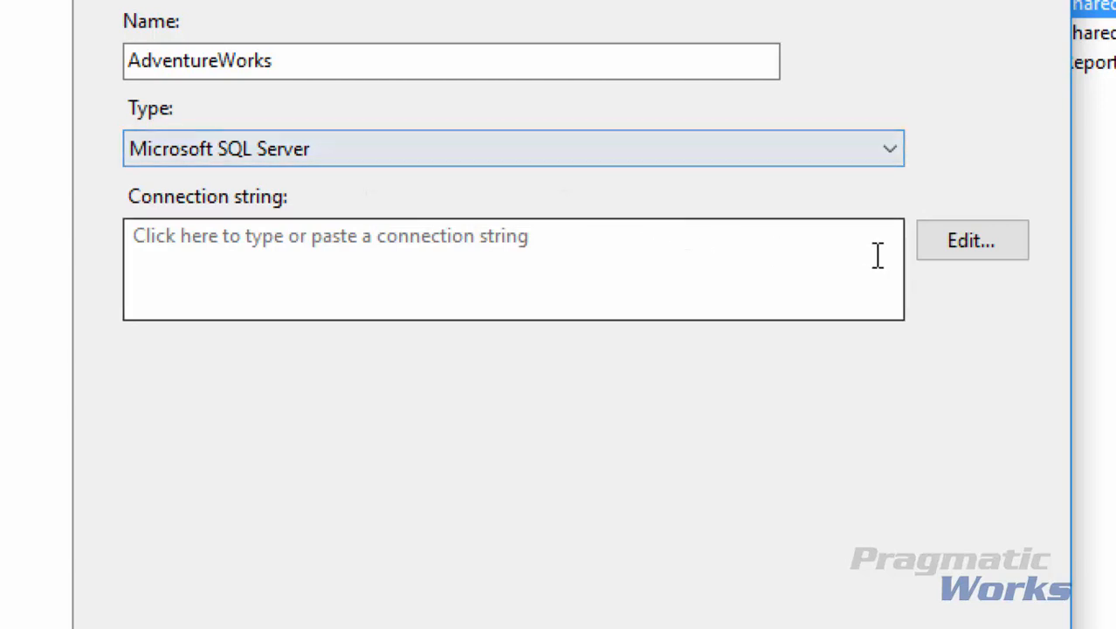
{"action": "left_click", "coordinate": [954, 248]}
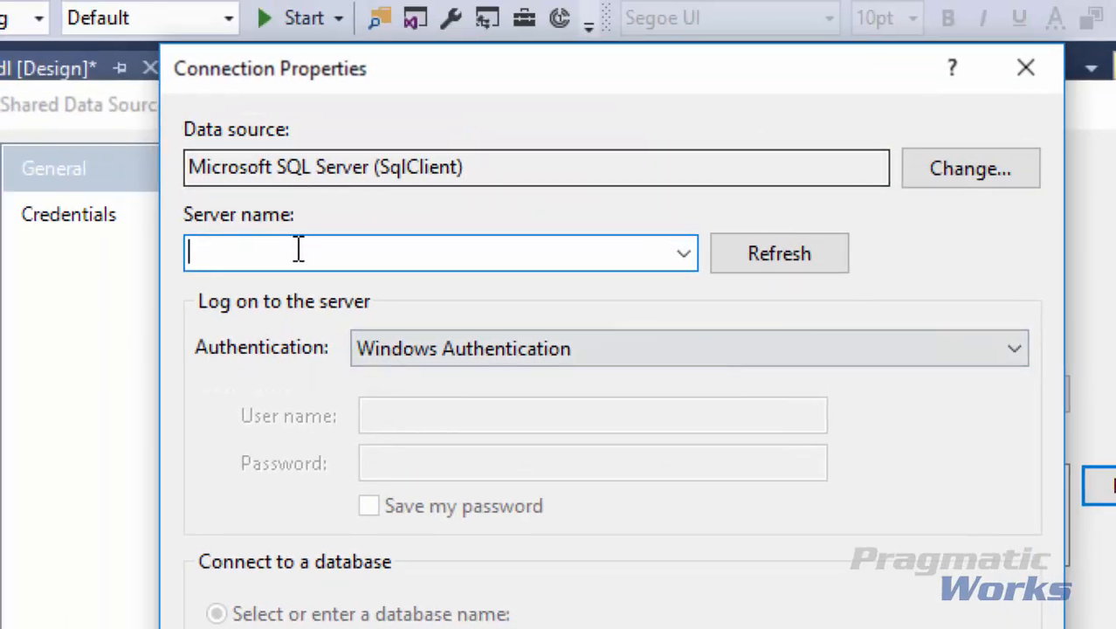
{"action": "type", "text": "localhost"}
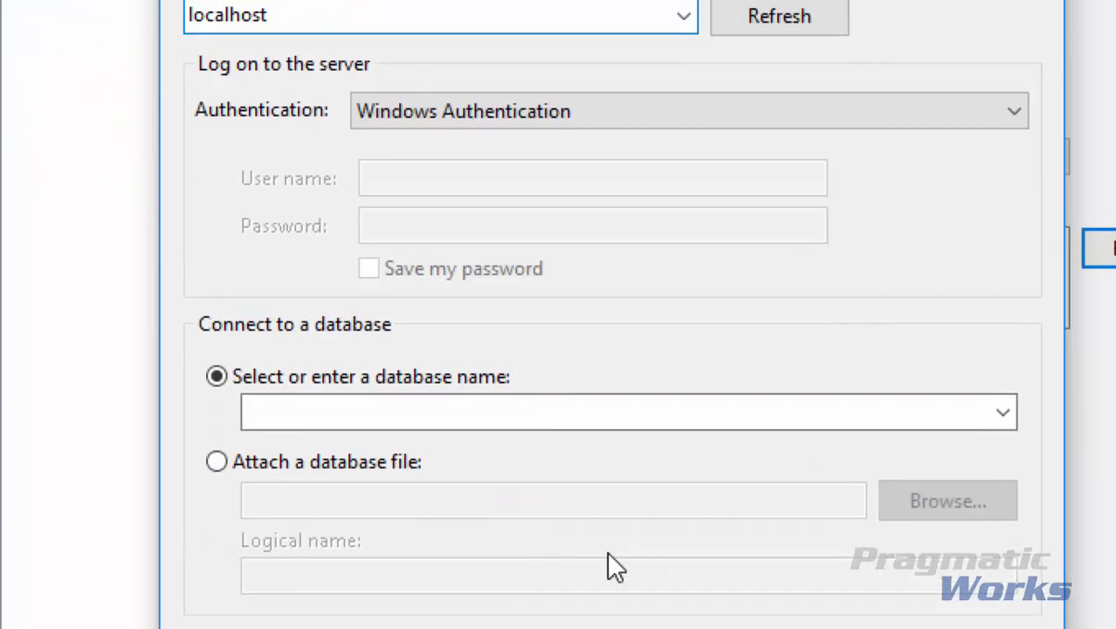
{"action": "left_click", "coordinate": [1001, 405]}
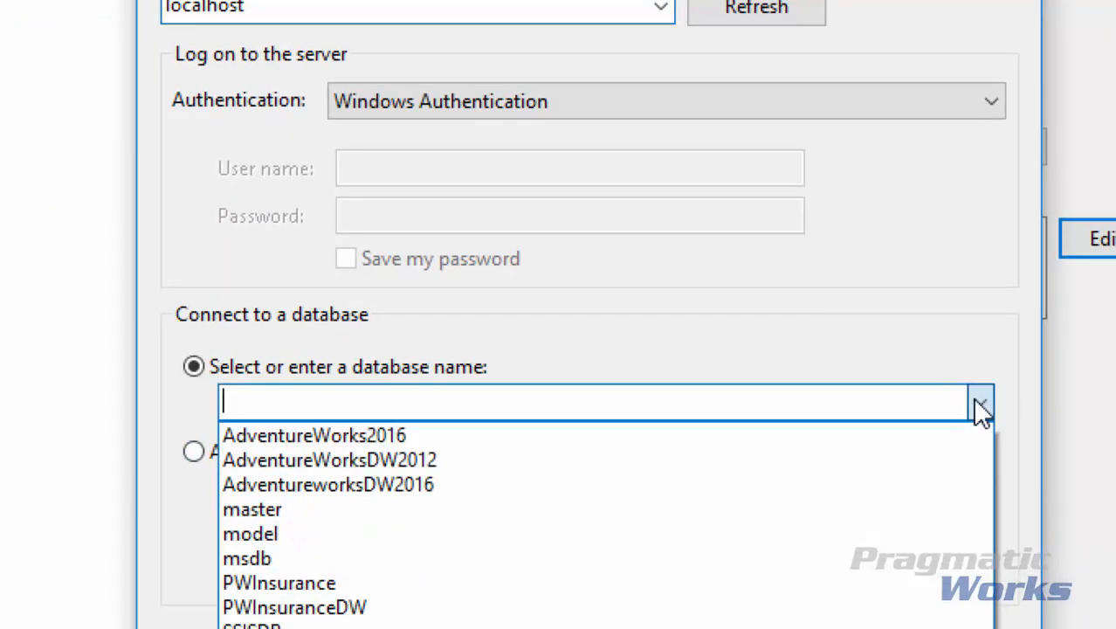
{"action": "left_click", "coordinate": [384, 437]}
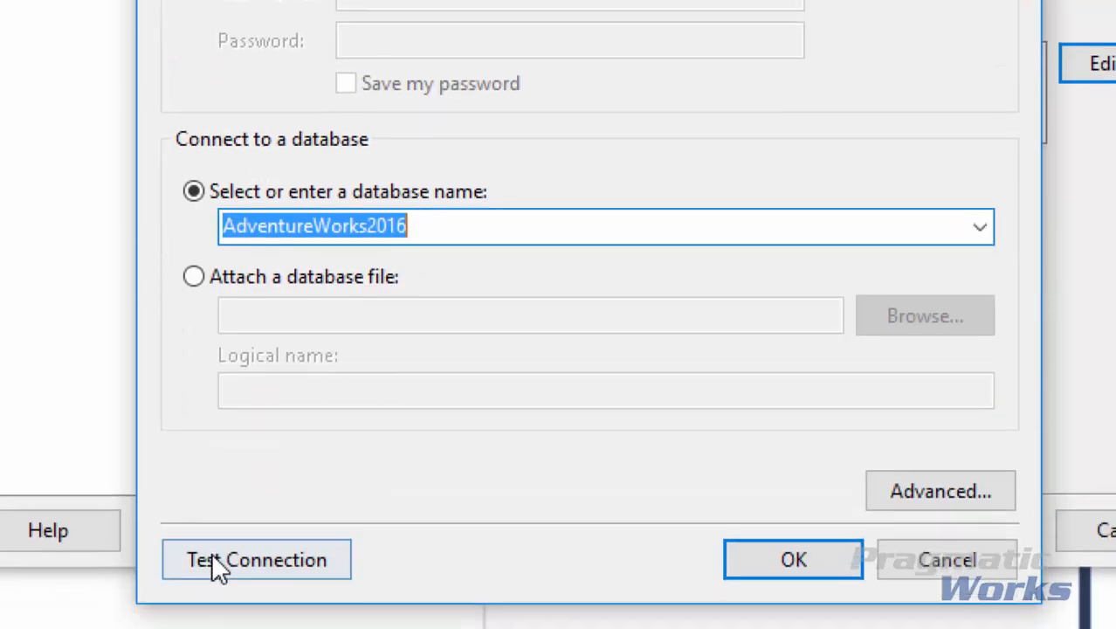
- Test the connection to AdventureWorks2016, accept the connection properties, and save the shared data source
{"action": "left_click", "coordinate": [217, 550]}
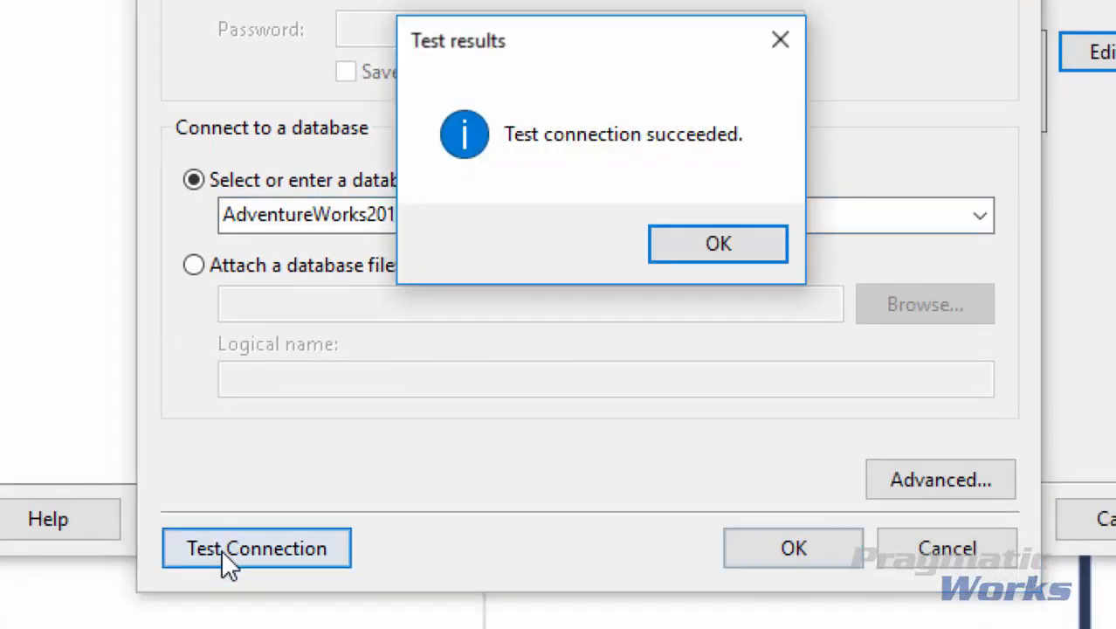
{"action": "left_click", "coordinate": [690, 253]}
{"action": "left_click", "coordinate": [811, 540]}
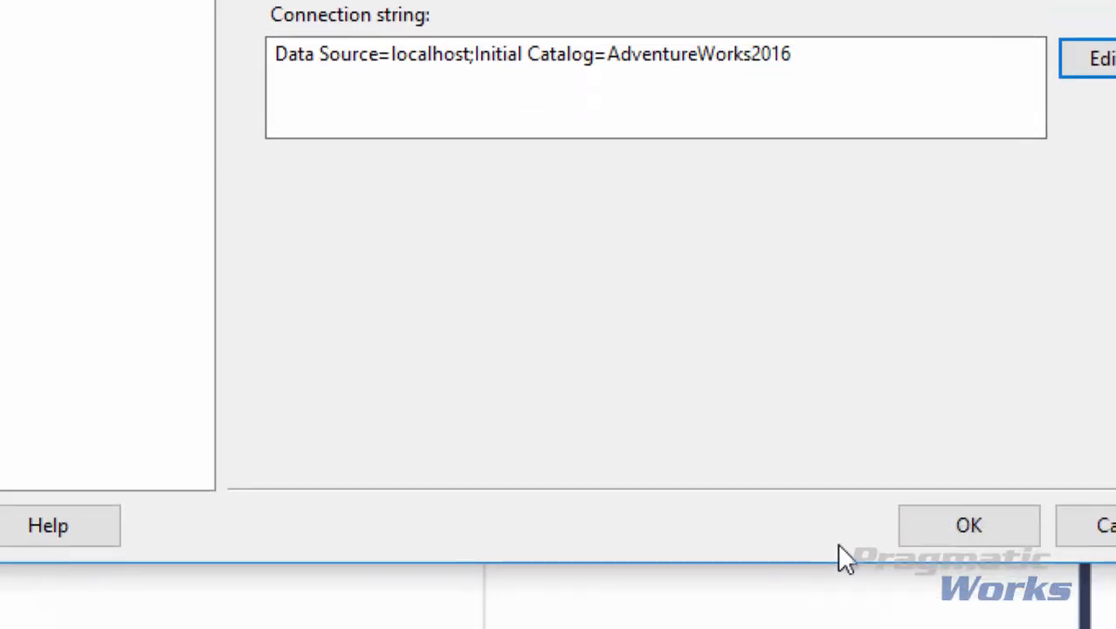
{"action": "left_click", "coordinate": [943, 609]}
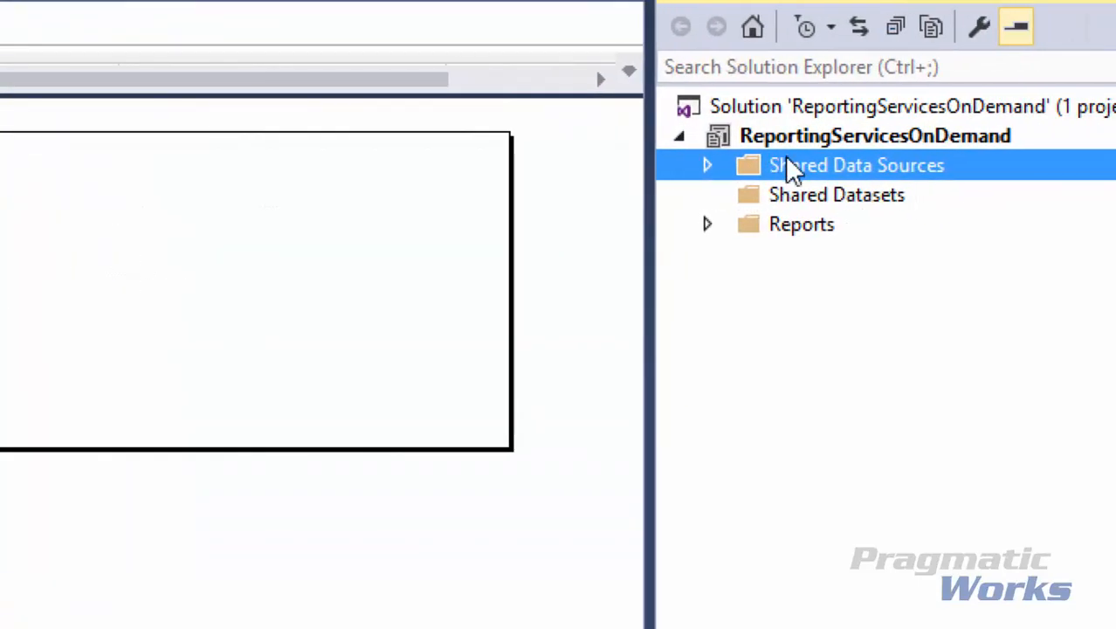
- Expand the project's Shared Data Sources folder and check which data sources the report itself holds
{"action": "left_click", "coordinate": [707, 165]}
{"action": "double_click", "coordinate": [851, 195]}
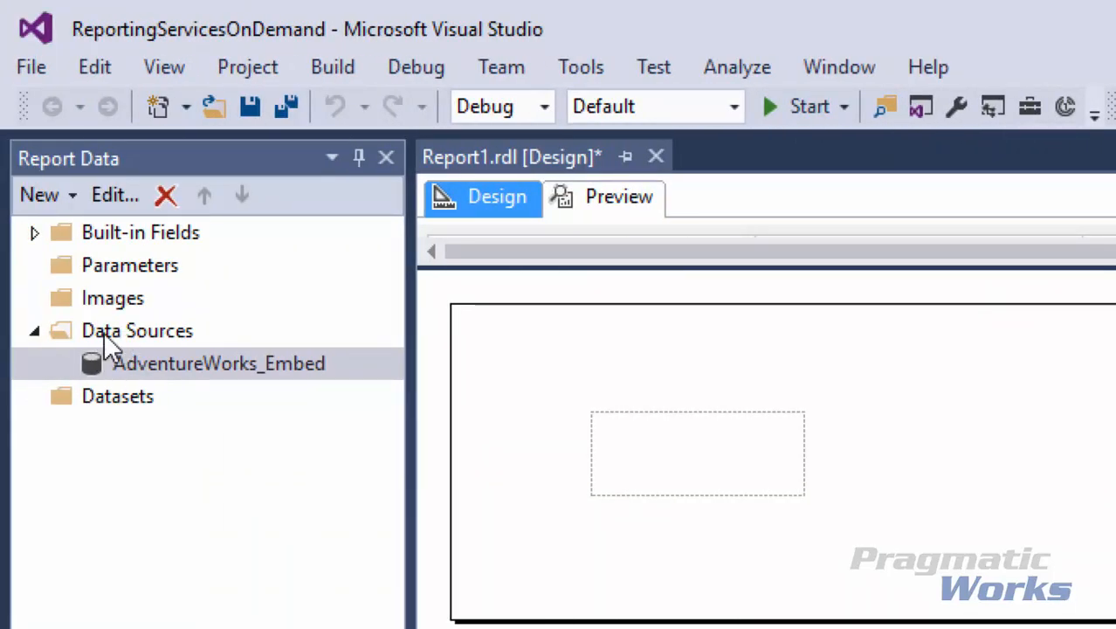
{"action": "left_click", "coordinate": [103, 331]}
{"action": "left_click", "coordinate": [179, 359]}
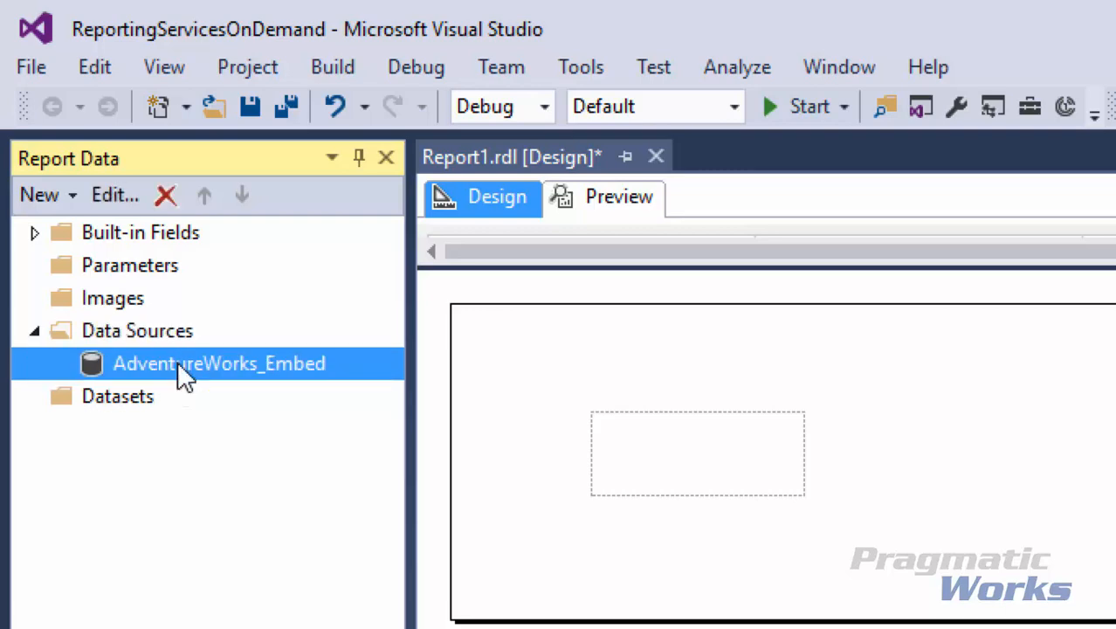
{"action": "left_click", "coordinate": [121, 330]}
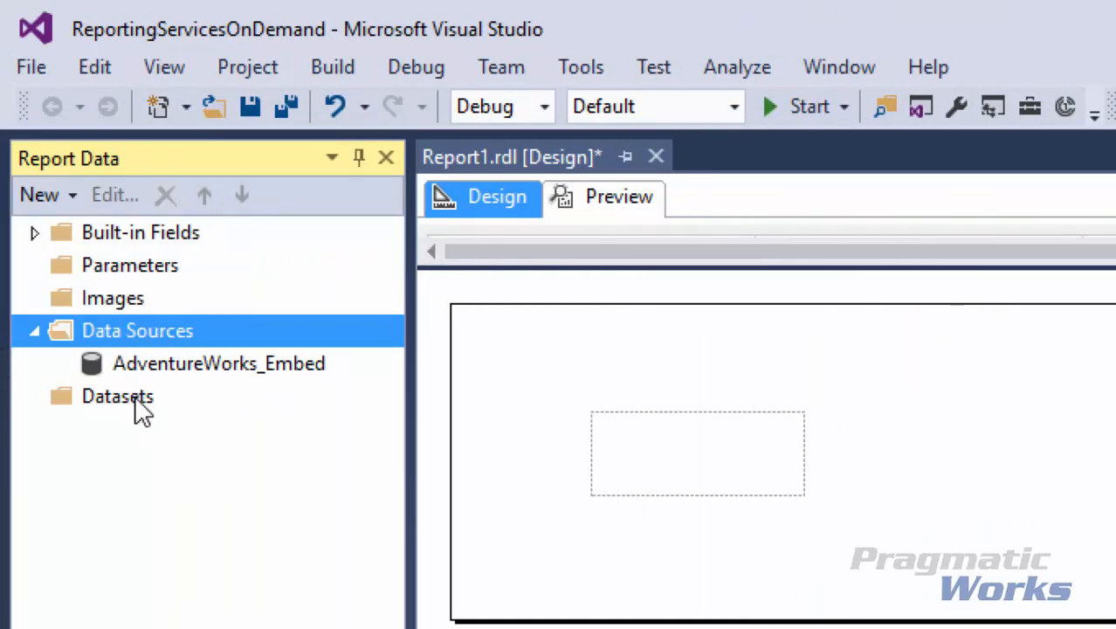
- Add a new data source to the report and name it AdventureWorks
{"action": "right_click", "coordinate": [158, 331]}
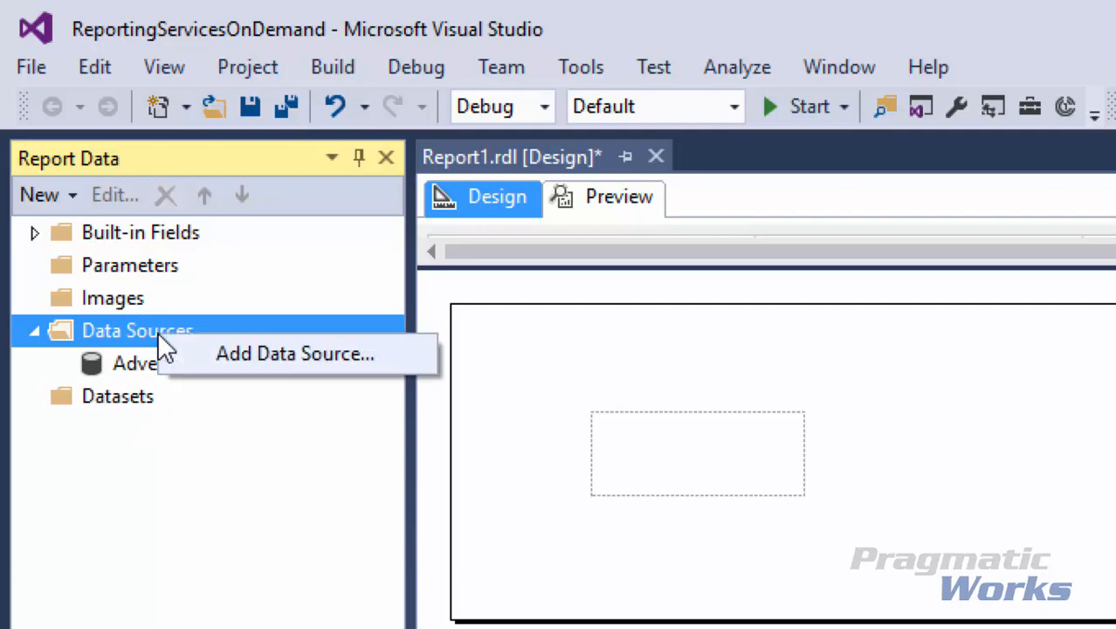
{"action": "left_click", "coordinate": [65, 323]}
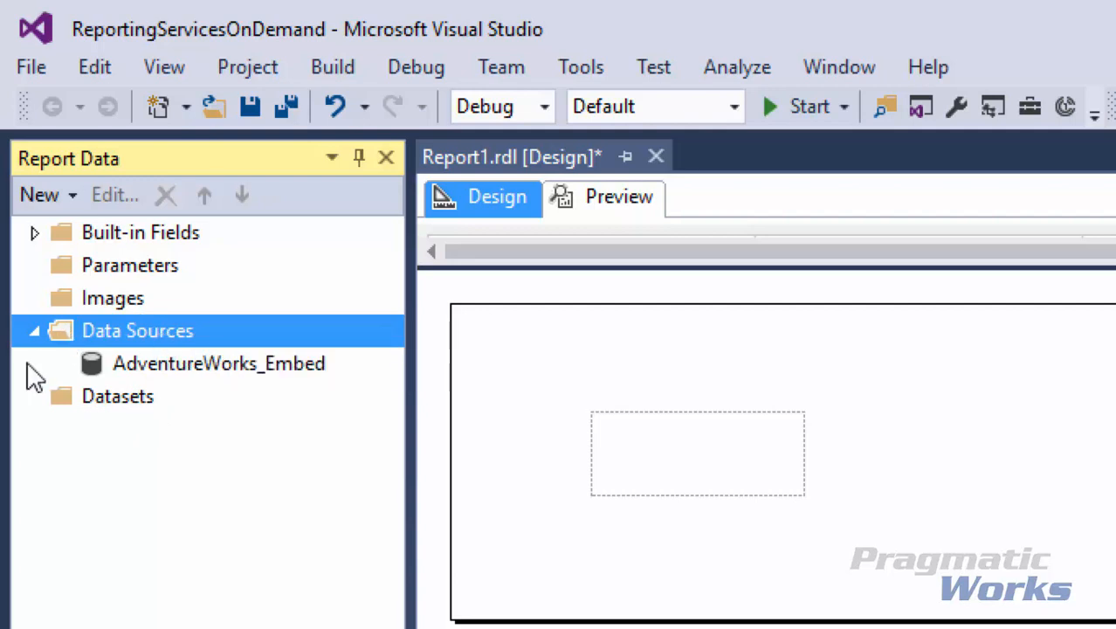
{"action": "left_click", "coordinate": [72, 193]}
{"action": "left_click", "coordinate": [98, 234]}
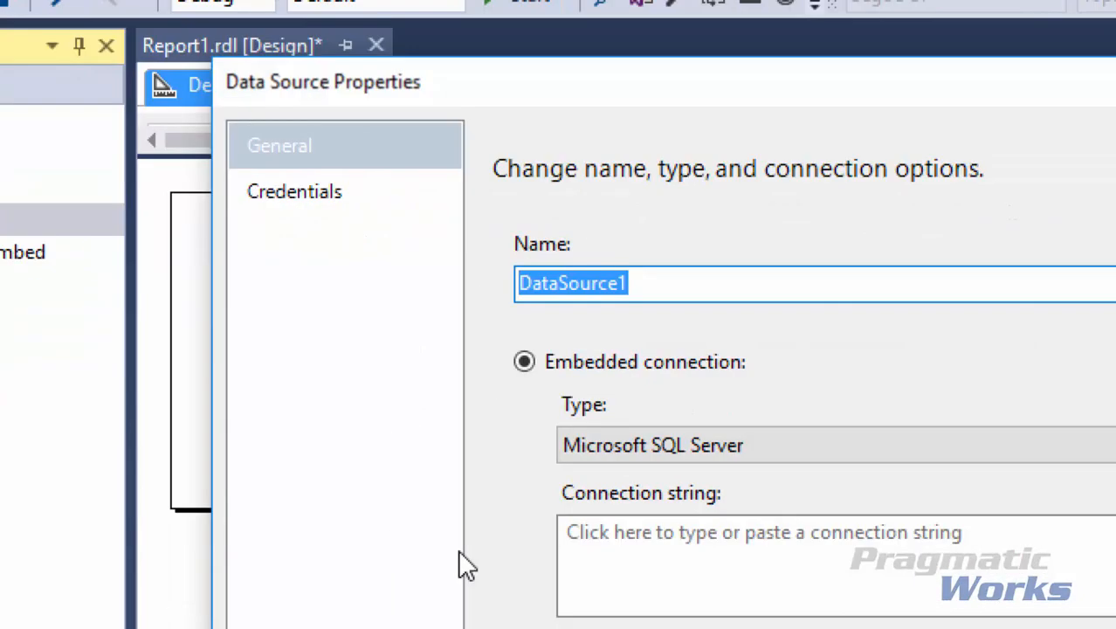
{"action": "type", "text": "AdventureWorks"}
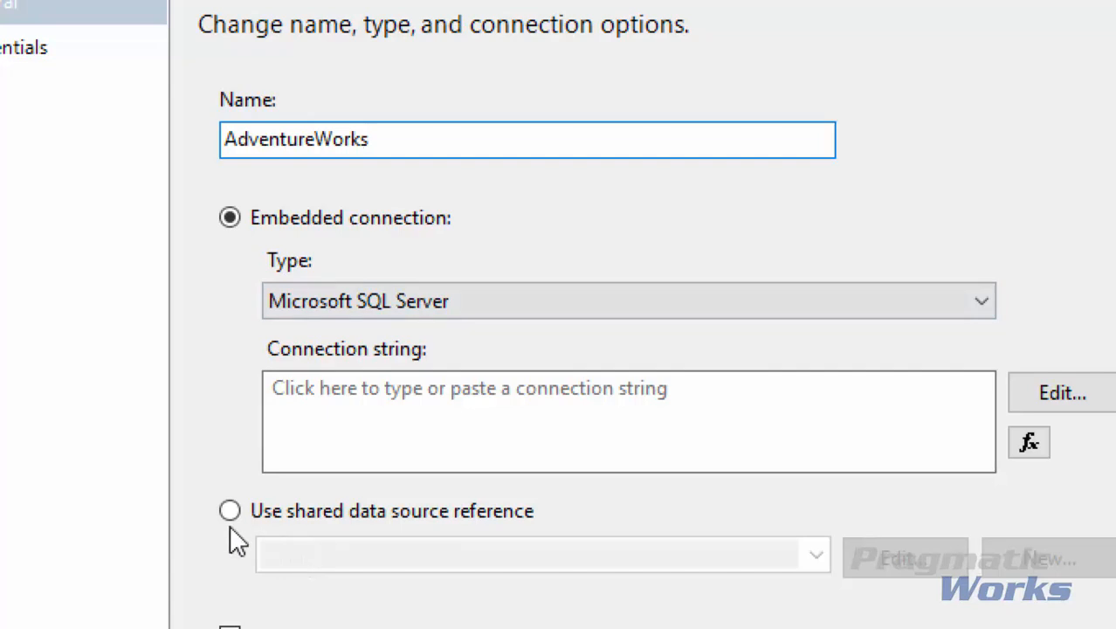
- Make the report's data source use a shared data source reference to AdventureWorks and save it
{"action": "left_click", "coordinate": [230, 509]}
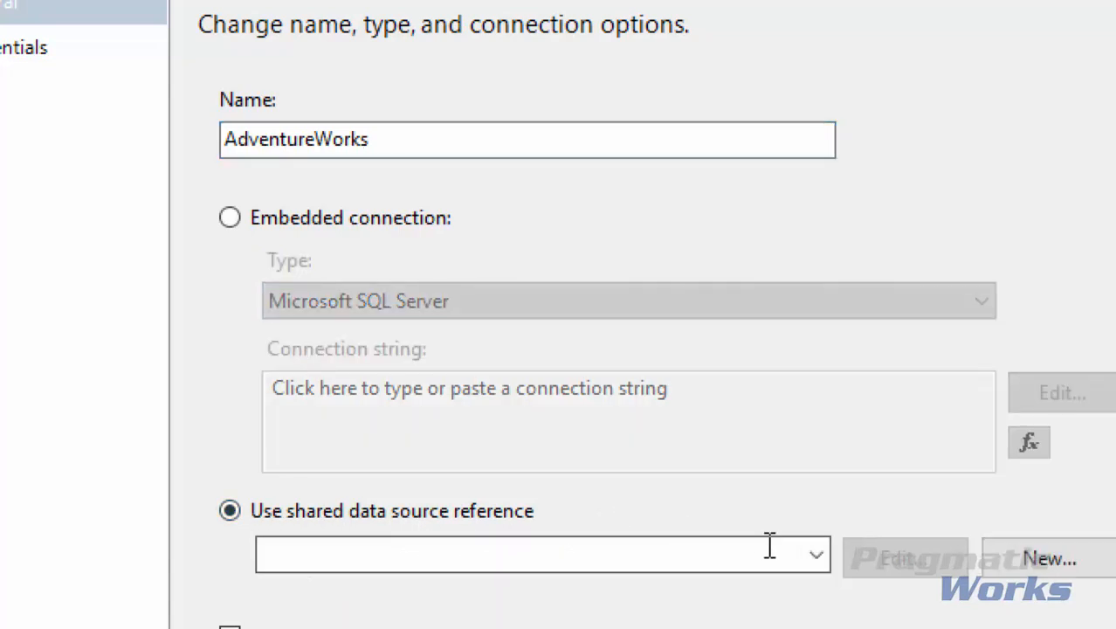
{"action": "left_click", "coordinate": [824, 557]}
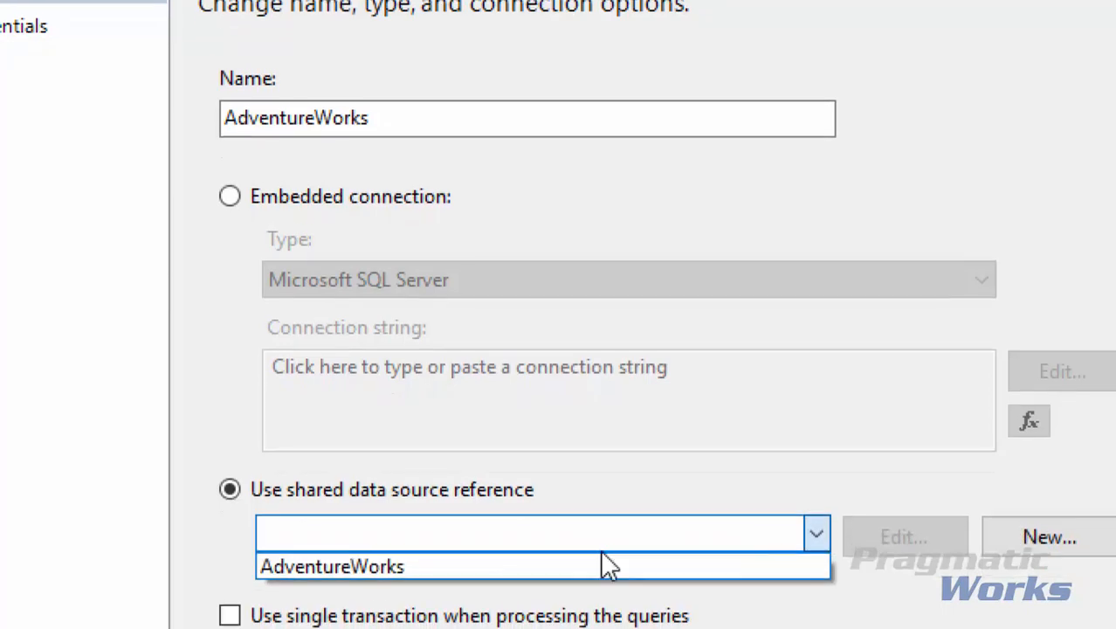
{"action": "left_click", "coordinate": [398, 566]}
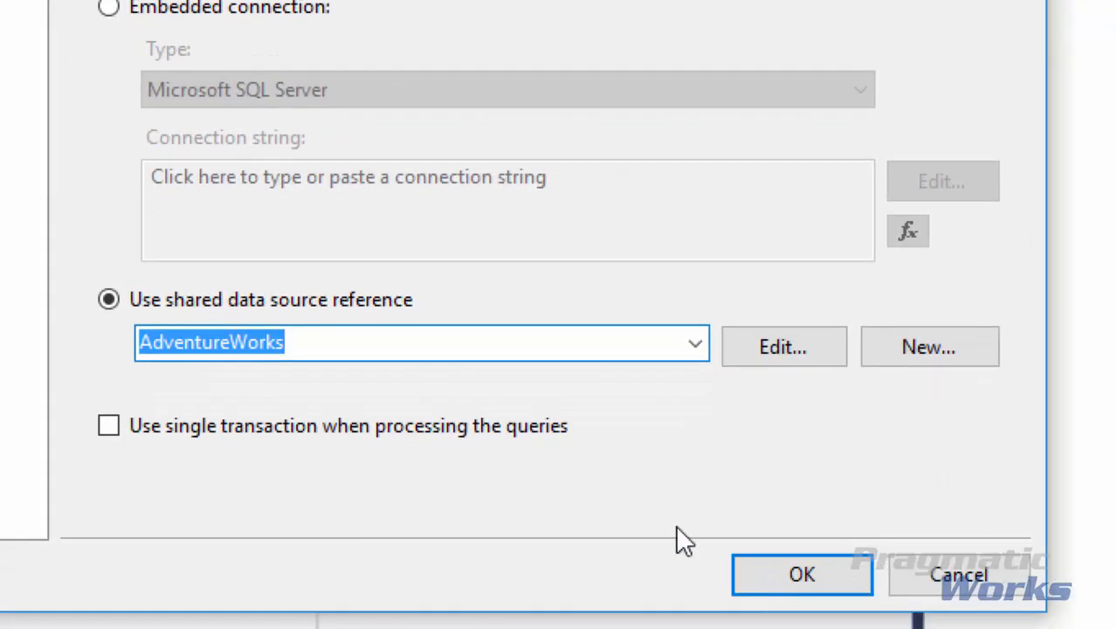
{"action": "left_click", "coordinate": [843, 572]}
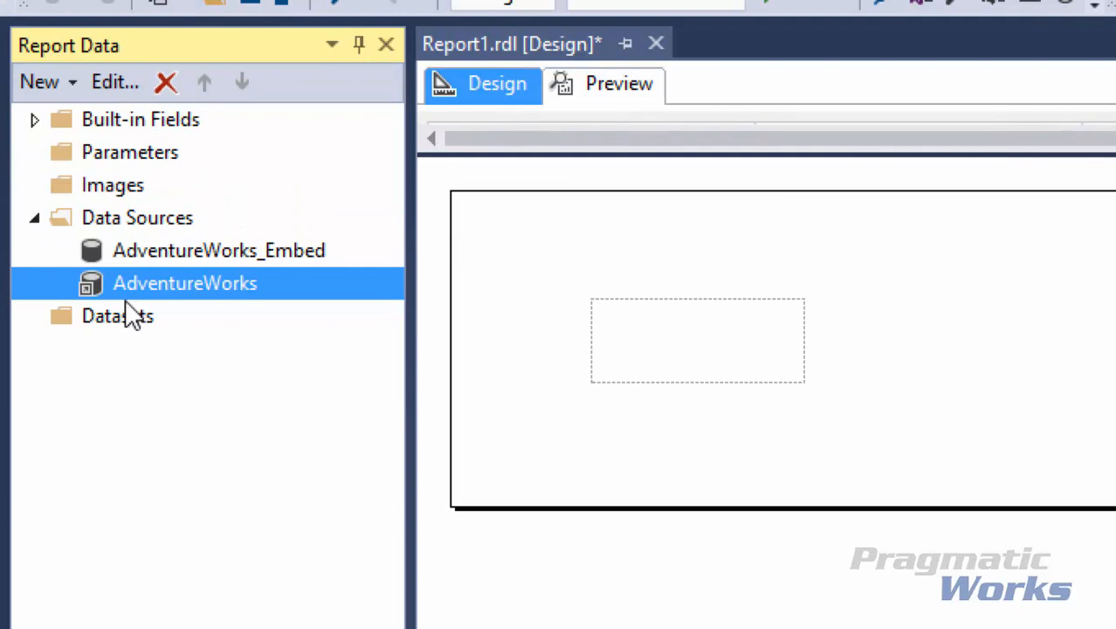
- Compare the embedded AdventureWorks_Embed entry with the shared AdventureWorks entry among the report's data sources
{"action": "left_click", "coordinate": [142, 248]}
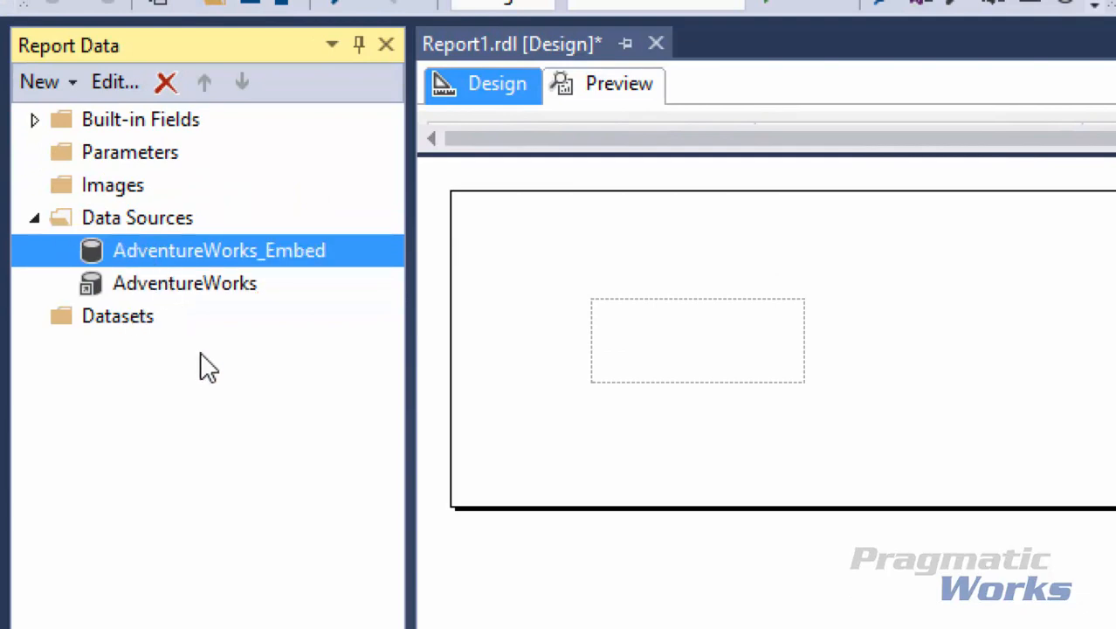
{"action": "left_click", "coordinate": [165, 285]}
{"action": "left_click", "coordinate": [110, 187]}
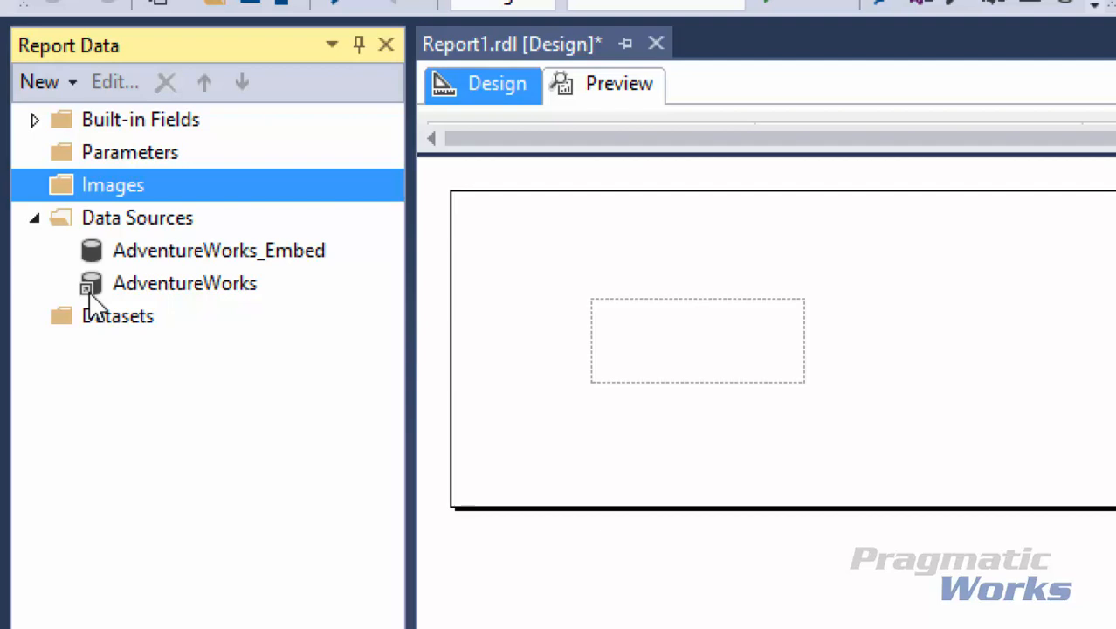
{"action": "left_click", "coordinate": [126, 251]}
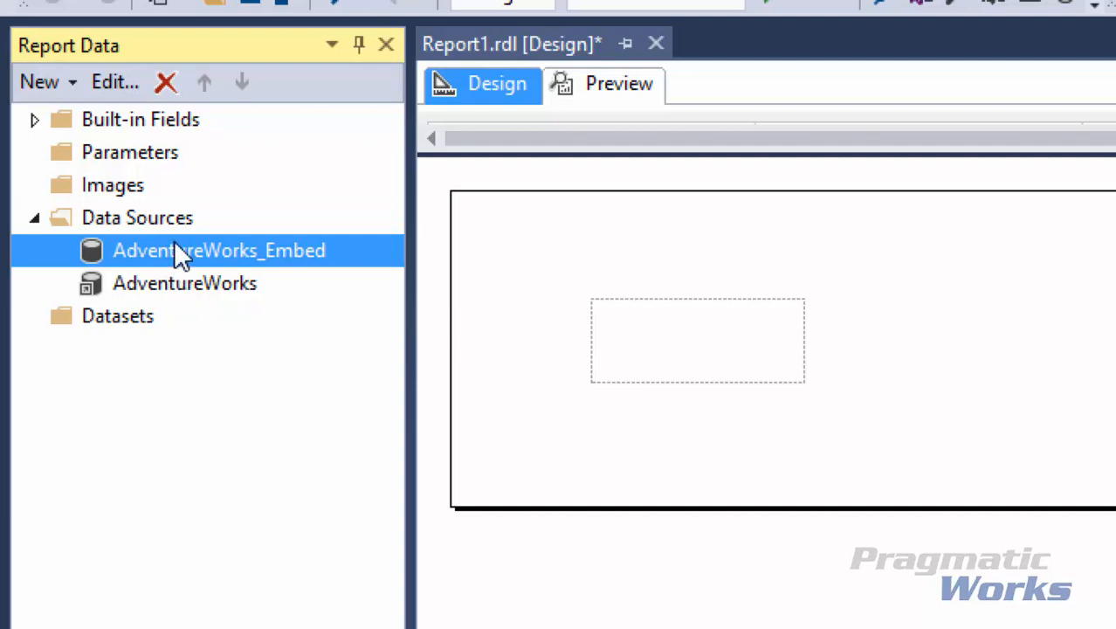
{"action": "left_click", "coordinate": [94, 291]}
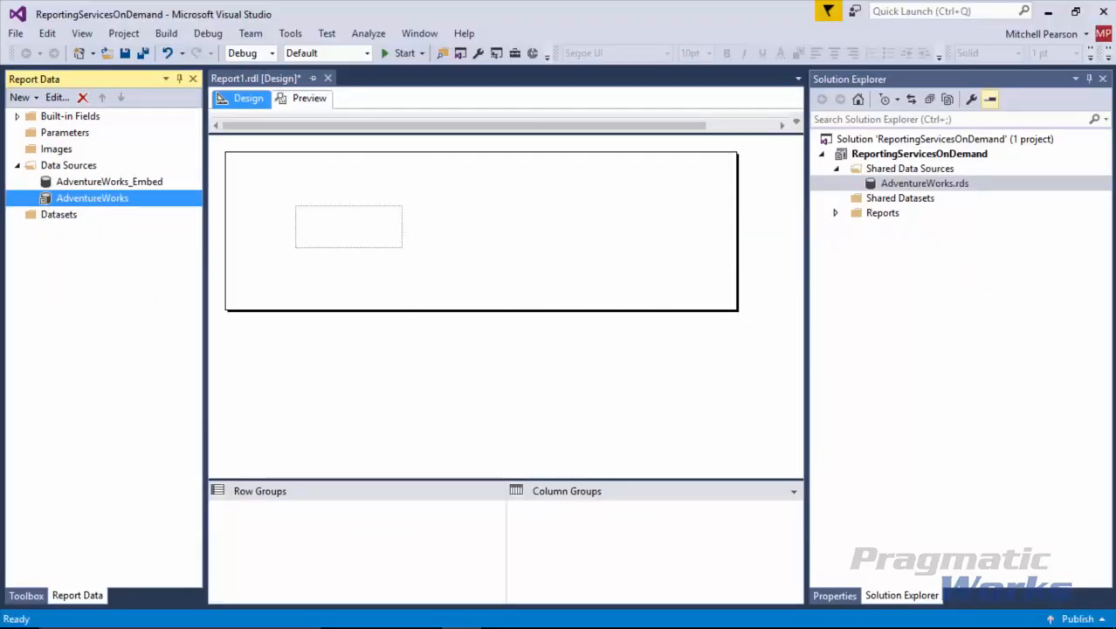
{"action": "left_click", "coordinate": [501, 627]}
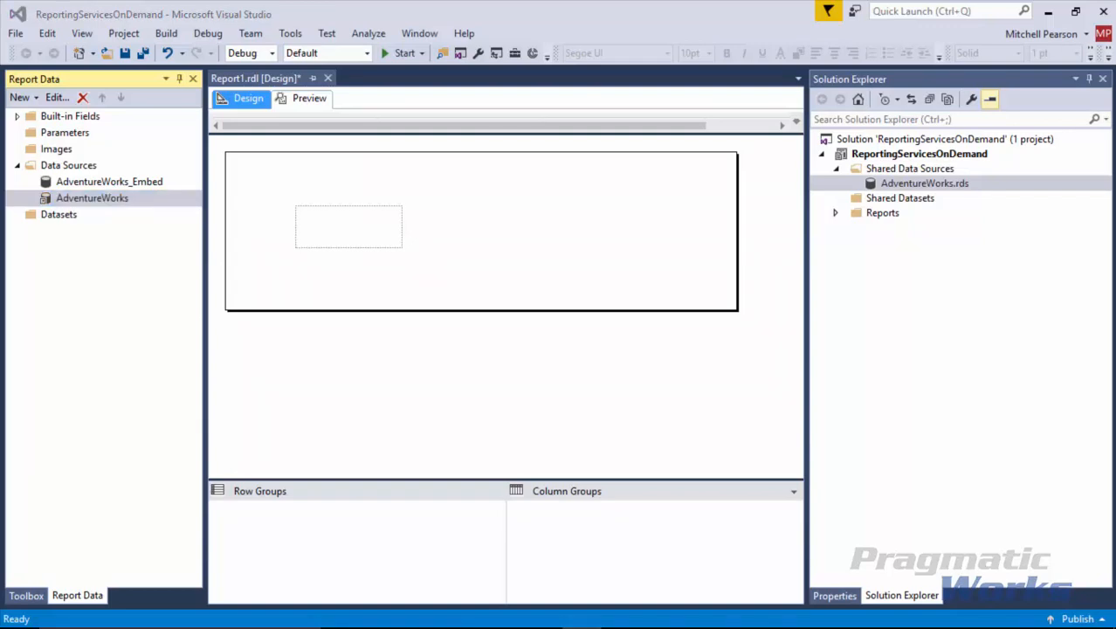
- Delete the embedded data source AdventureWorks_Embed from the report
{"action": "left_click", "coordinate": [99, 184]}
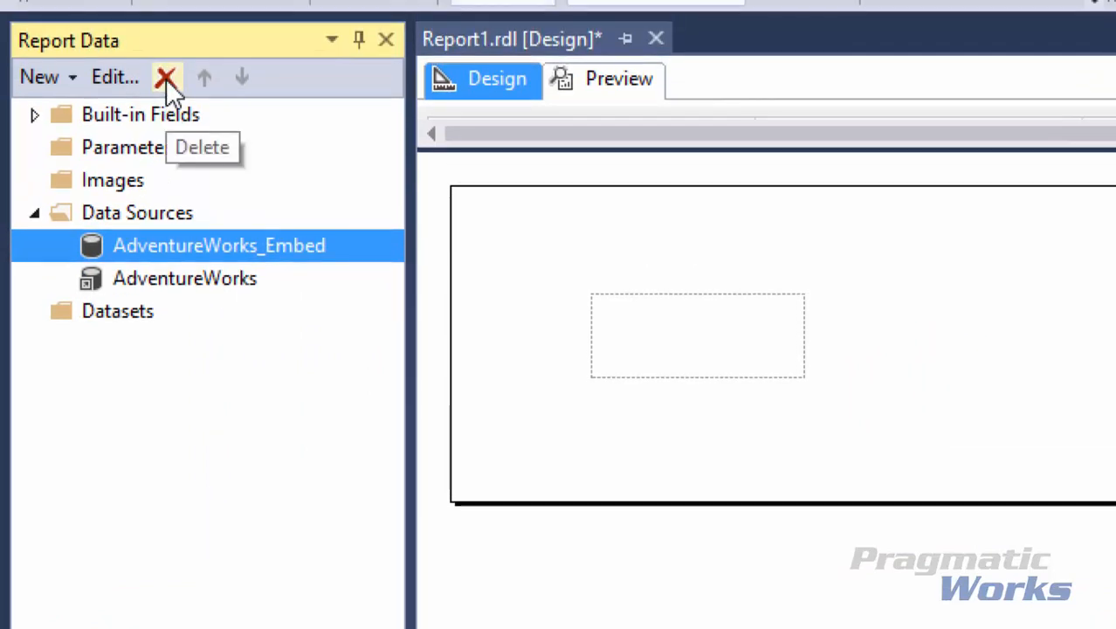
{"action": "right_click", "coordinate": [207, 244]}
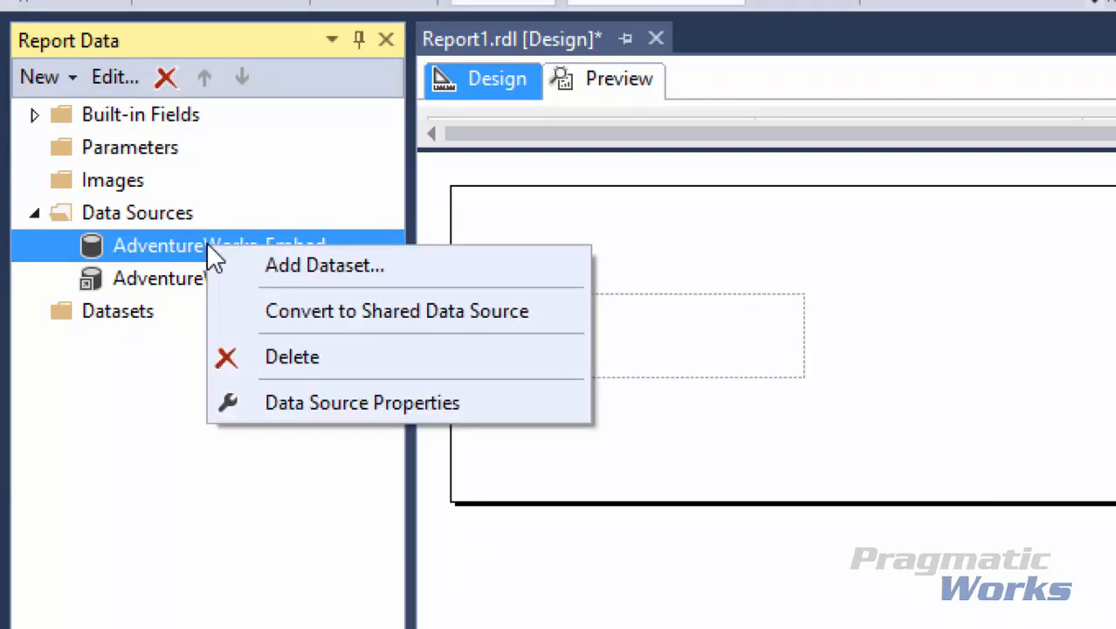
{"action": "left_click", "coordinate": [292, 356]}
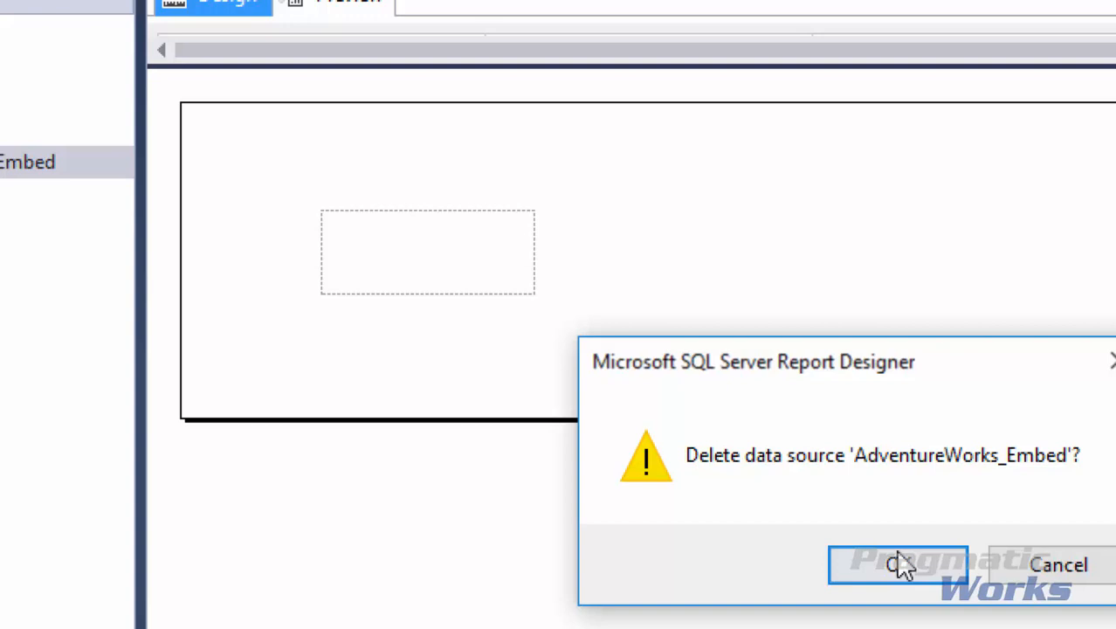
{"action": "left_click", "coordinate": [1115, 628]}
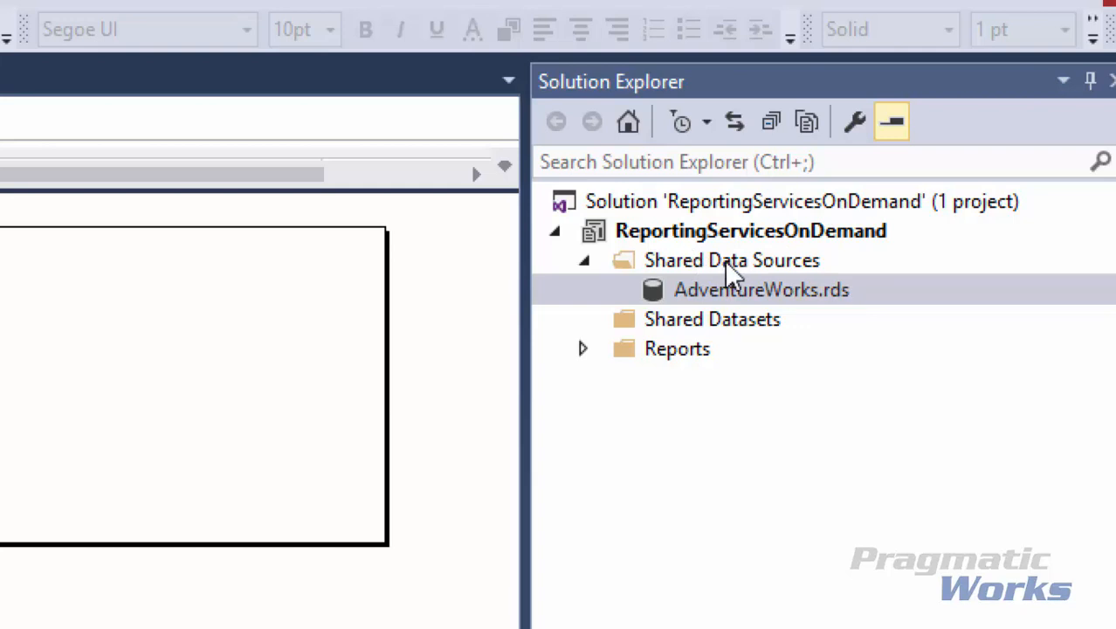
- Add a second shared data source to the project and name it AdventureWorksDW
{"action": "right_click", "coordinate": [725, 260]}
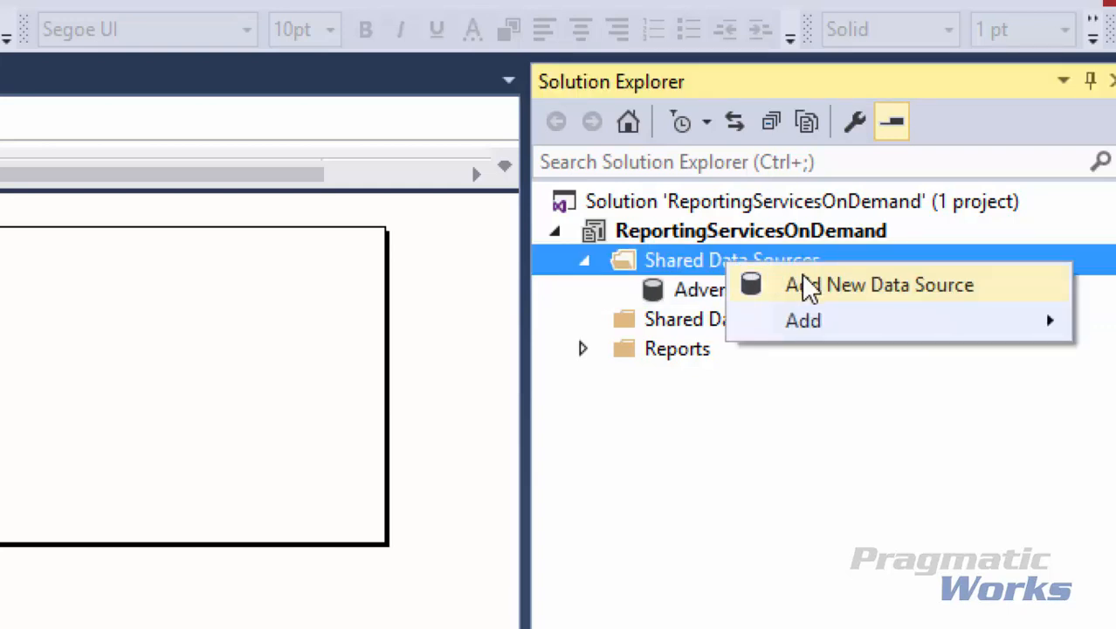
{"action": "left_click", "coordinate": [912, 286]}
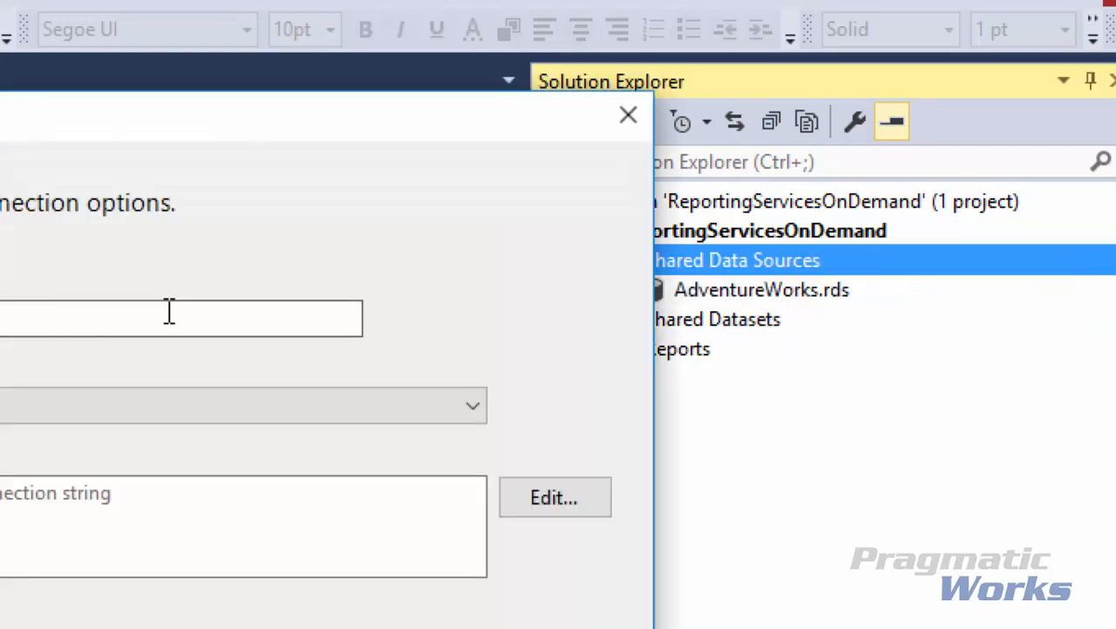
{"action": "left_click_drag", "start_coordinate": [318, 331], "coordinate": [191, 323]}
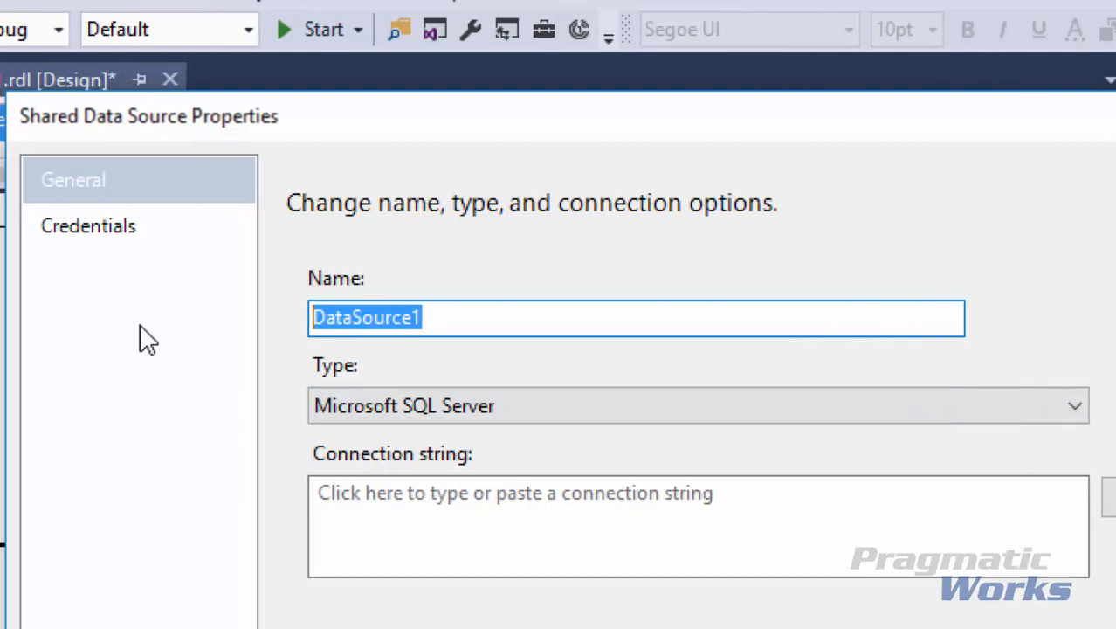
{"action": "type", "text": "AdventureWorksD"}
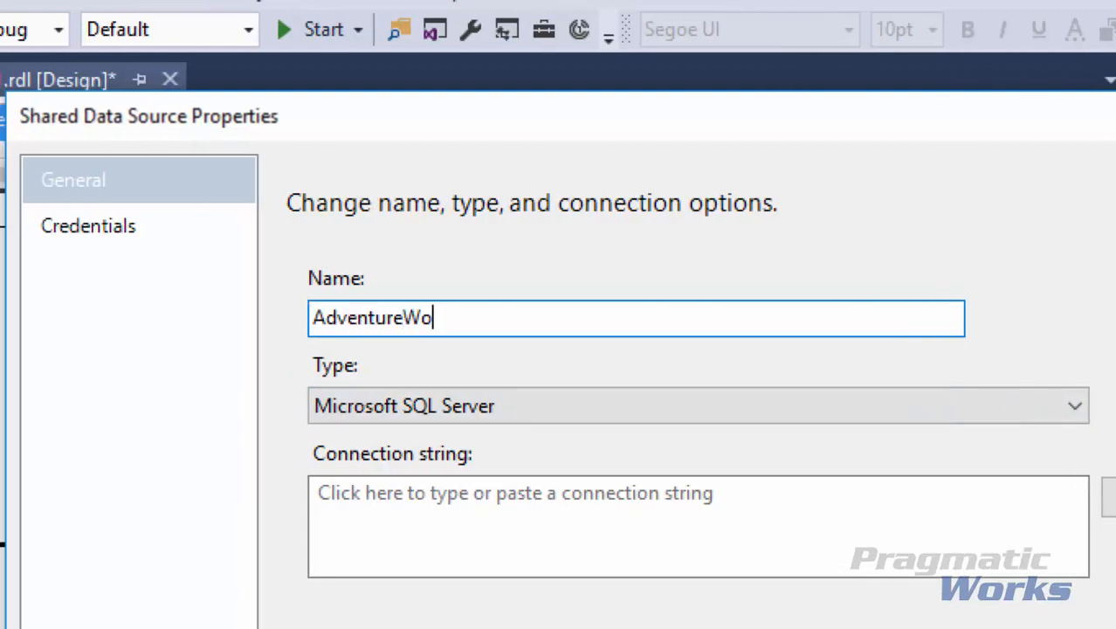
{"action": "type", "text": "W"}
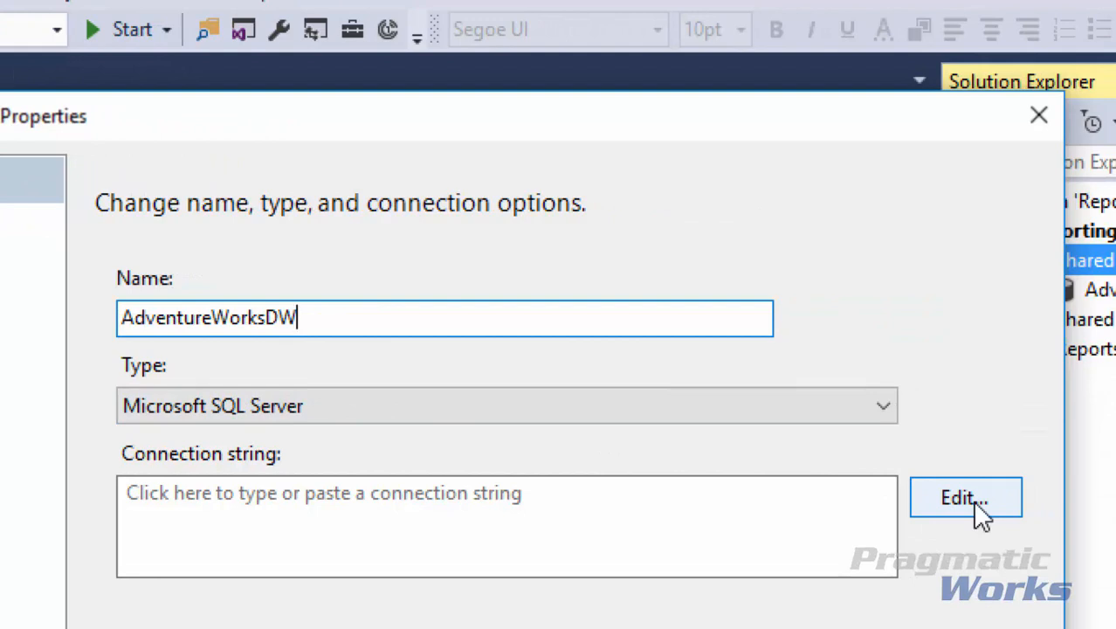
- Set the AdventureWorksDW connection to server localhost and the AdventureworksDW2016 database
{"action": "left_click", "coordinate": [968, 500]}
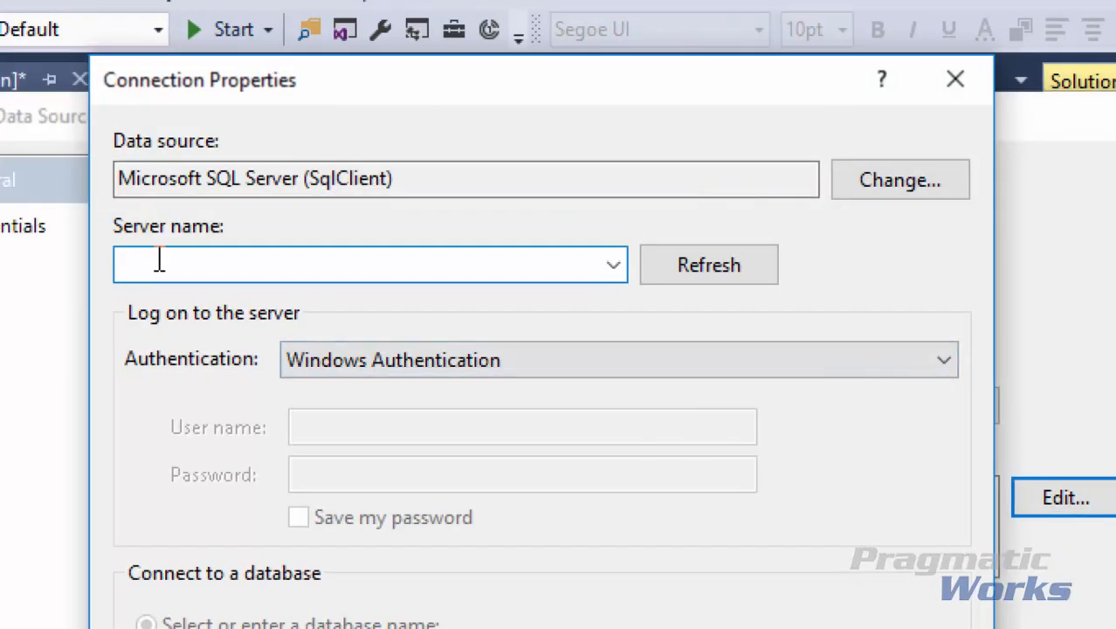
{"action": "type", "text": "localhost"}
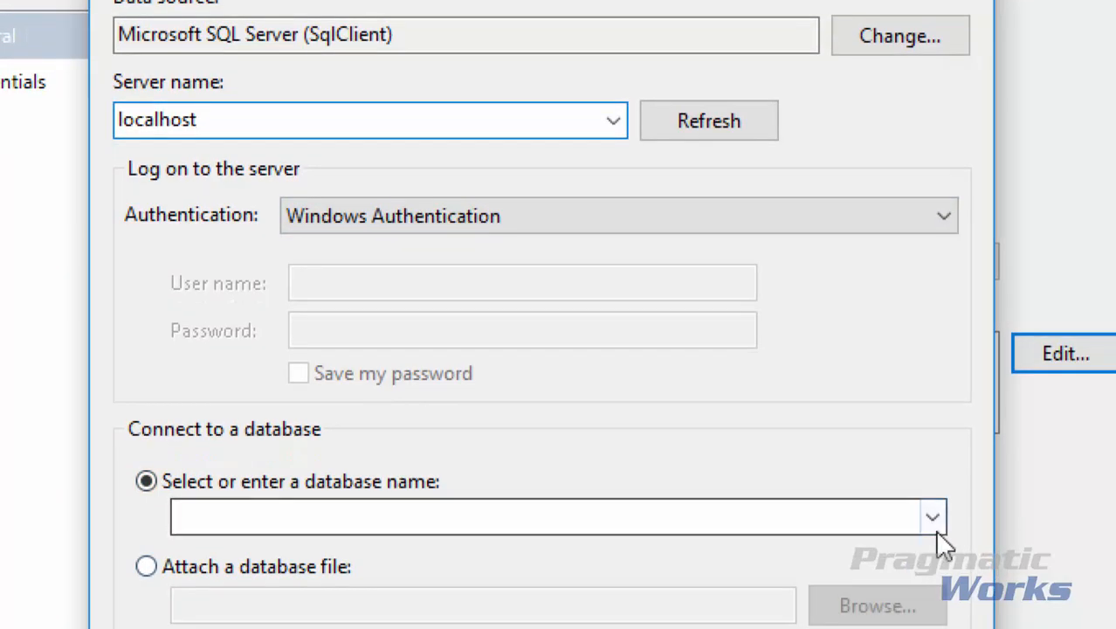
{"action": "left_click", "coordinate": [934, 519]}
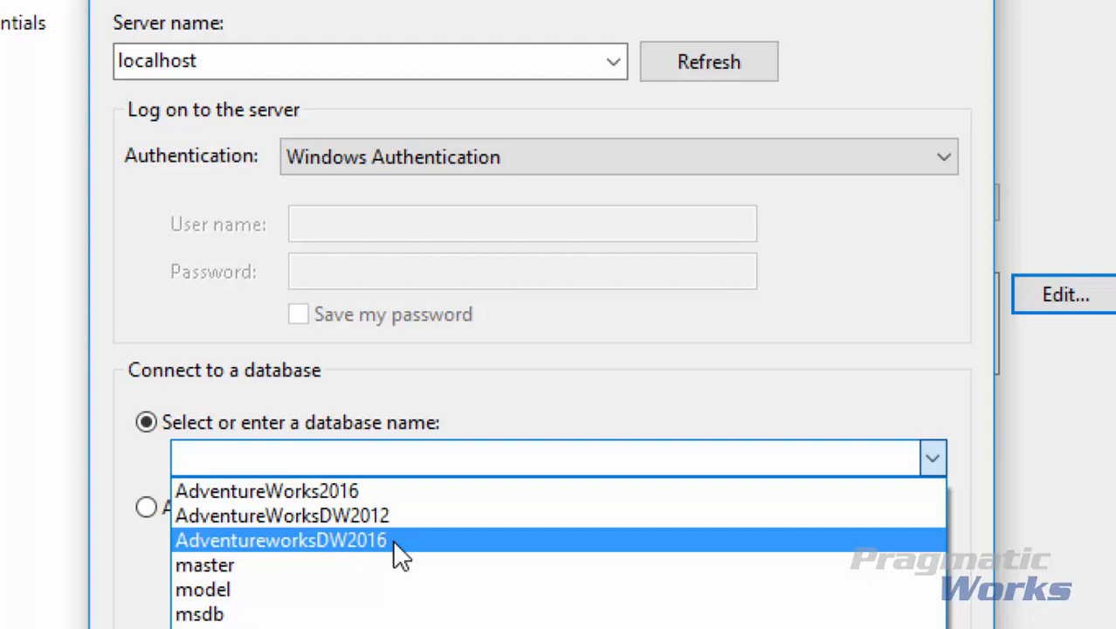
{"action": "left_click", "coordinate": [388, 539]}
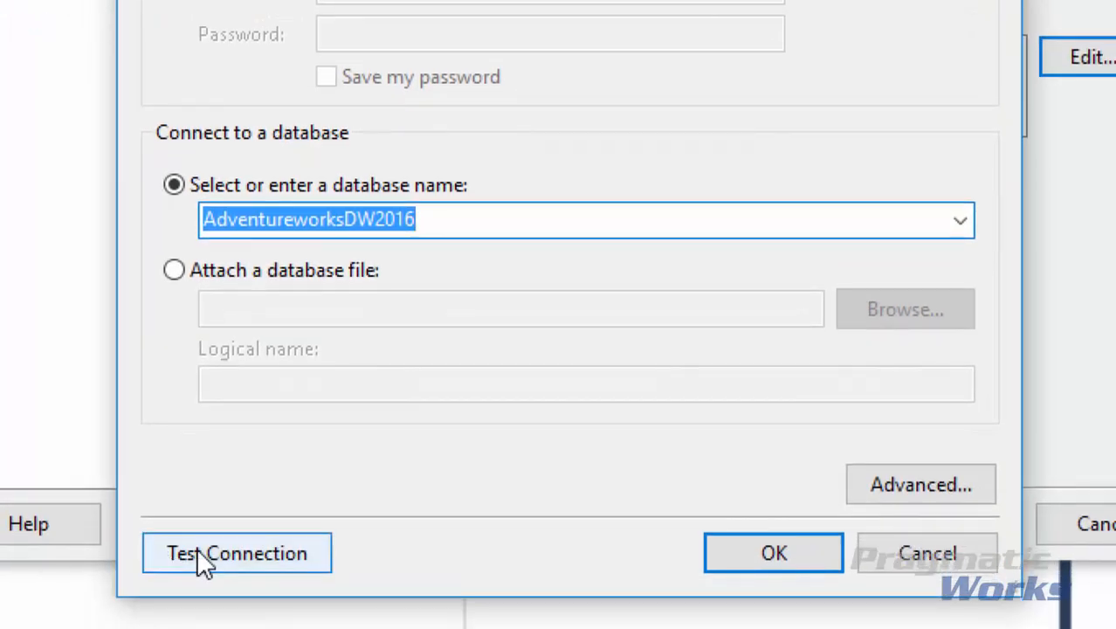
- Test the connection to AdventureworksDW2016 and accept the connection properties
{"action": "left_click", "coordinate": [198, 557]}
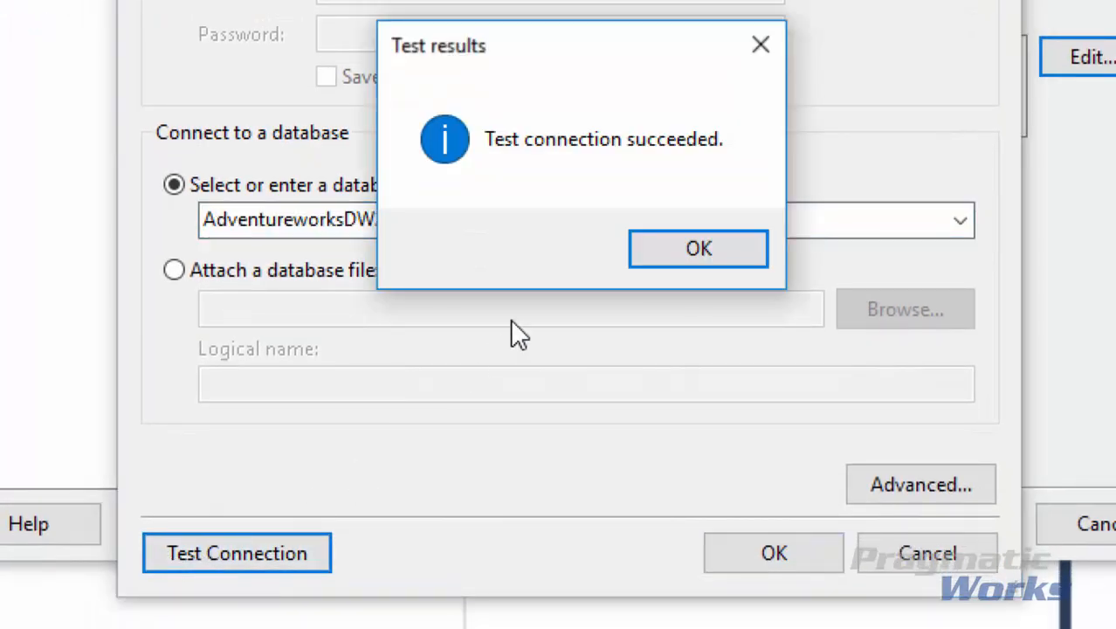
{"action": "left_click", "coordinate": [648, 252]}
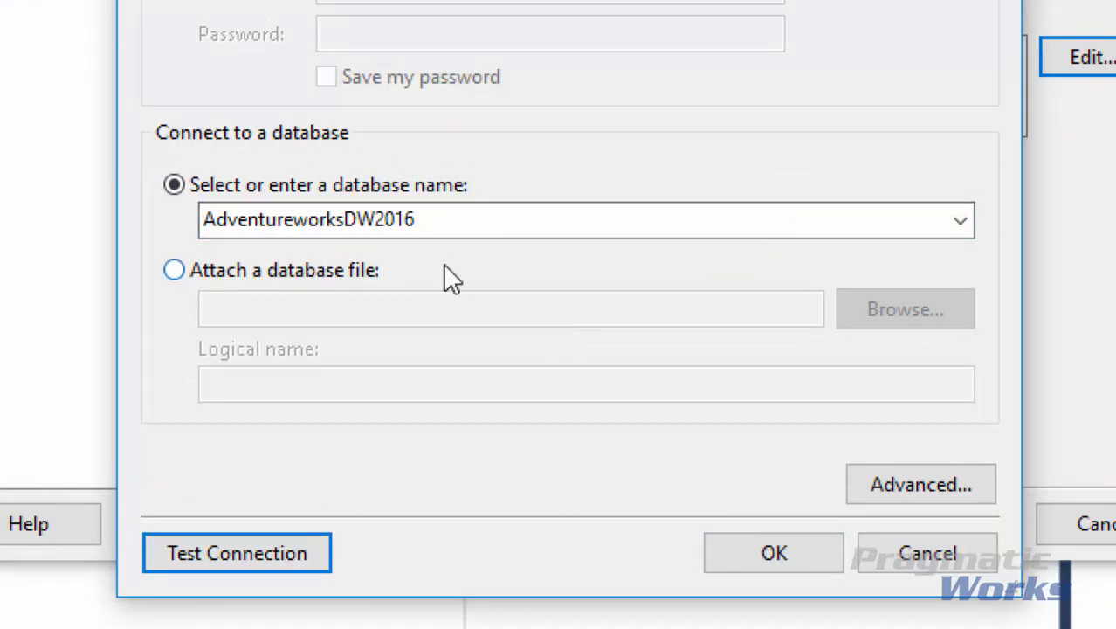
{"action": "left_click", "coordinate": [772, 557]}
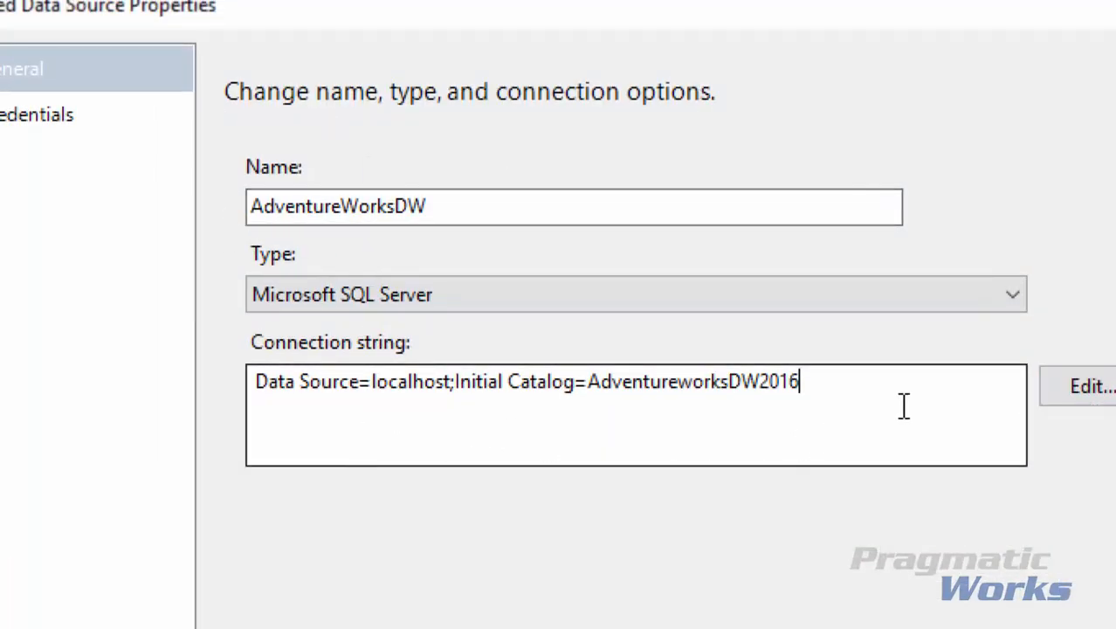
- Save the new AdventureWorksDW shared data source with its current connection string
{"action": "left_click_drag", "start_coordinate": [804, 388], "coordinate": [256, 403]}
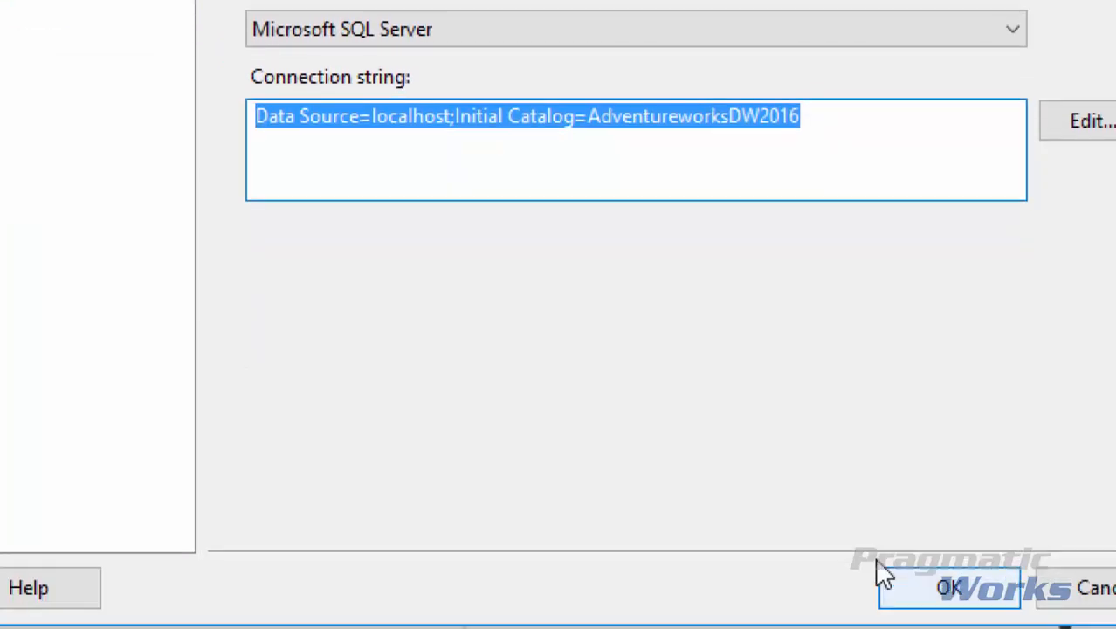
{"action": "left_click", "coordinate": [883, 576]}
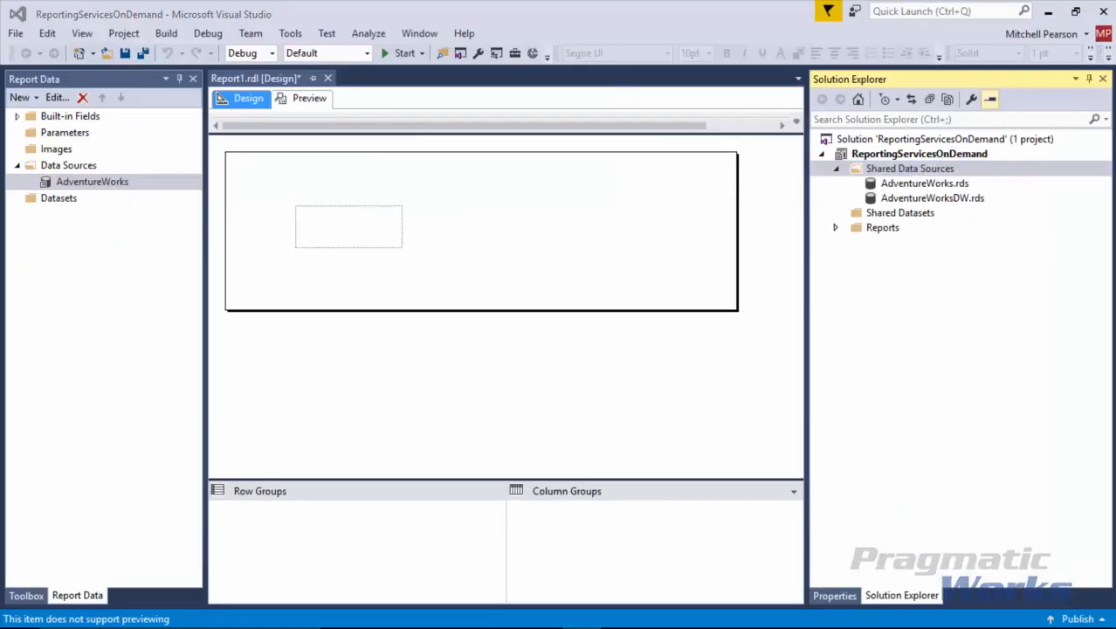
- Review the properties of the shared data sources AdventureWorks and AdventureWorksDW, closing each without changes
{"action": "double_click", "coordinate": [900, 185]}
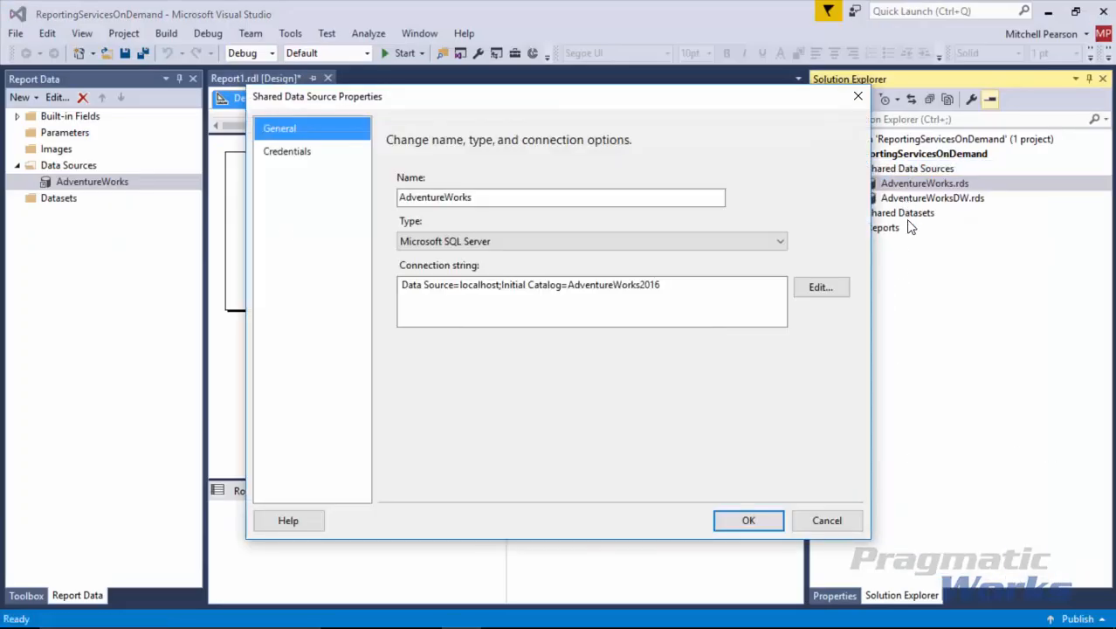
{"action": "left_click", "coordinate": [827, 520]}
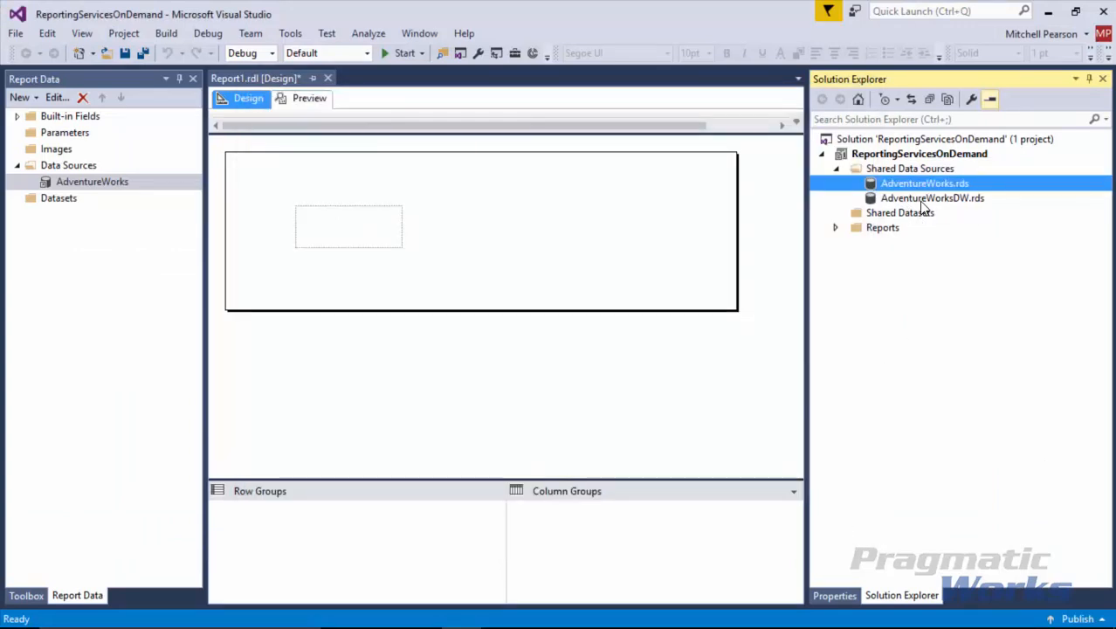
{"action": "double_click", "coordinate": [926, 198]}
{"action": "left_click", "coordinate": [845, 517]}
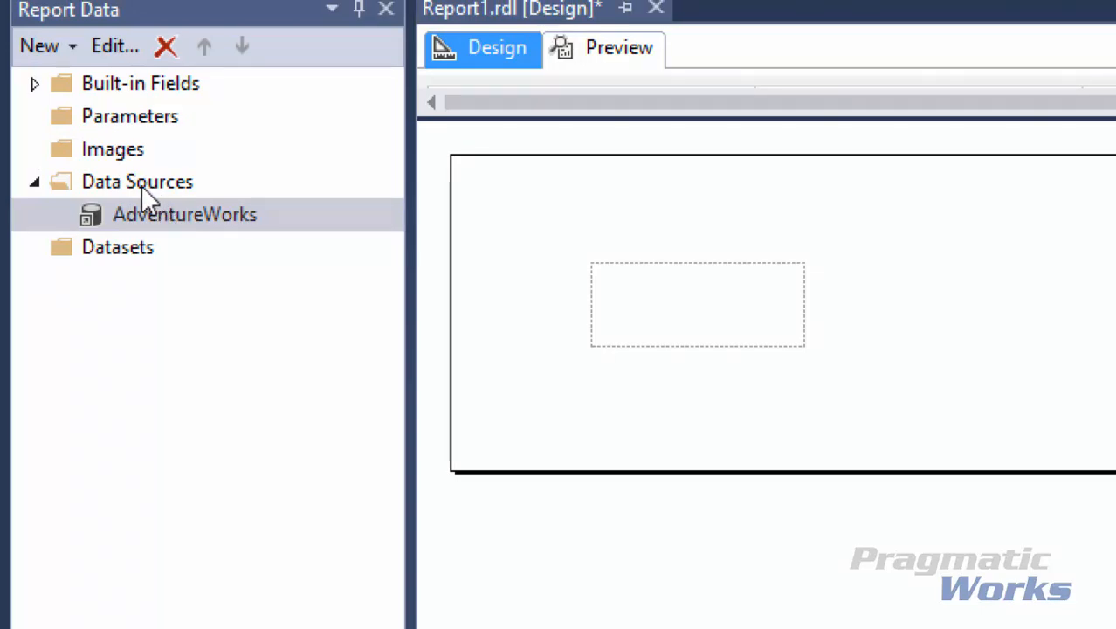
- Start a new data source in the report and name it AdventureWorksDW
{"action": "right_click", "coordinate": [142, 185]}
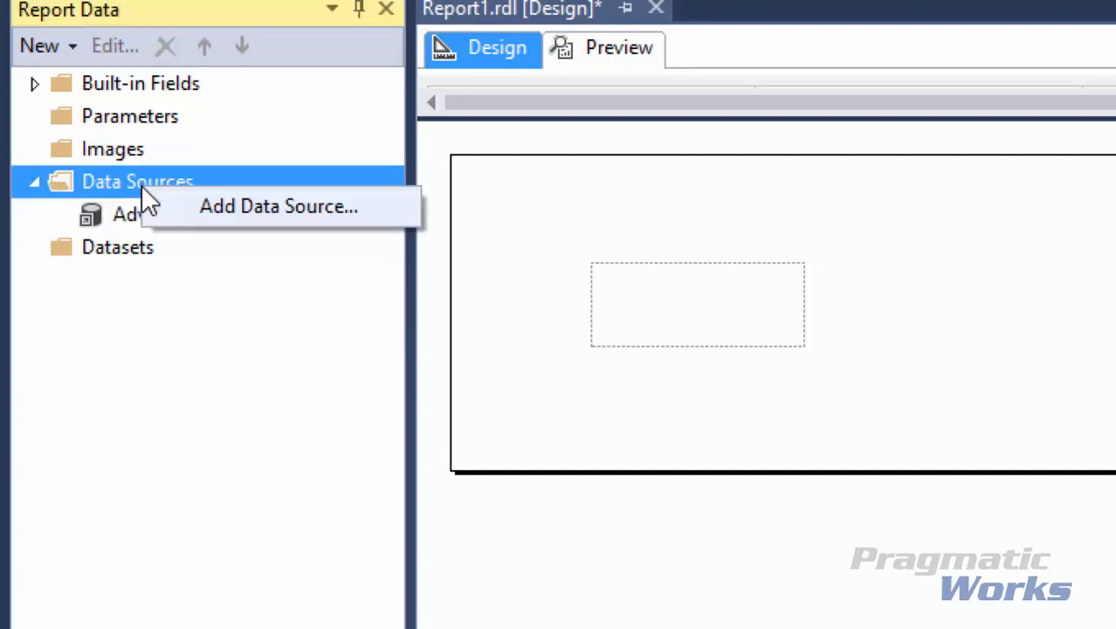
{"action": "left_click", "coordinate": [278, 207]}
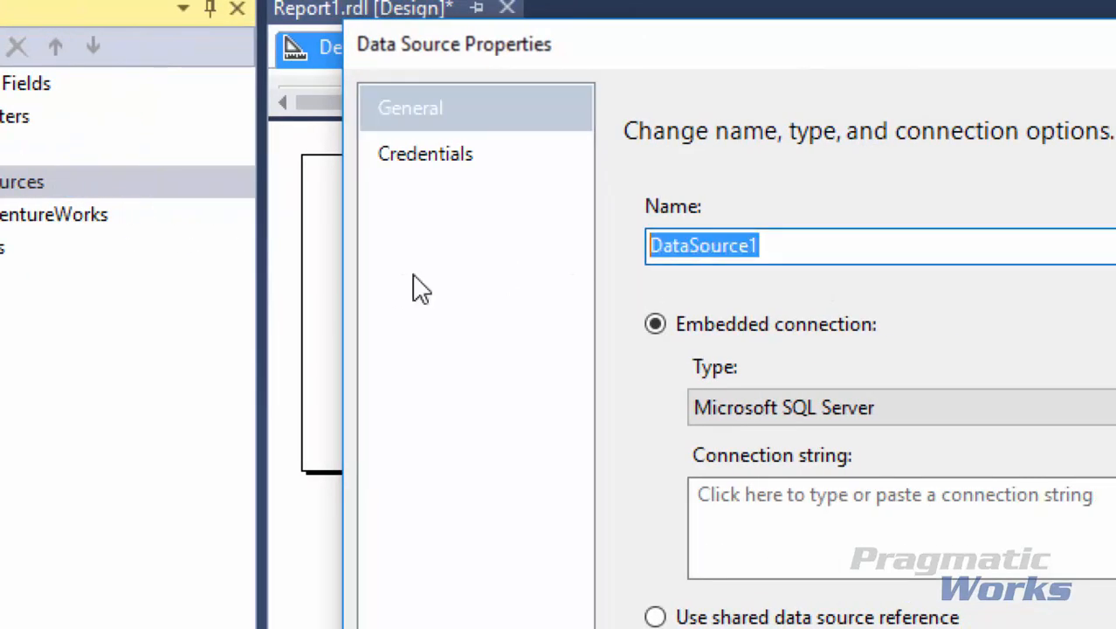
{"action": "type", "text": "AdventureWorks"}
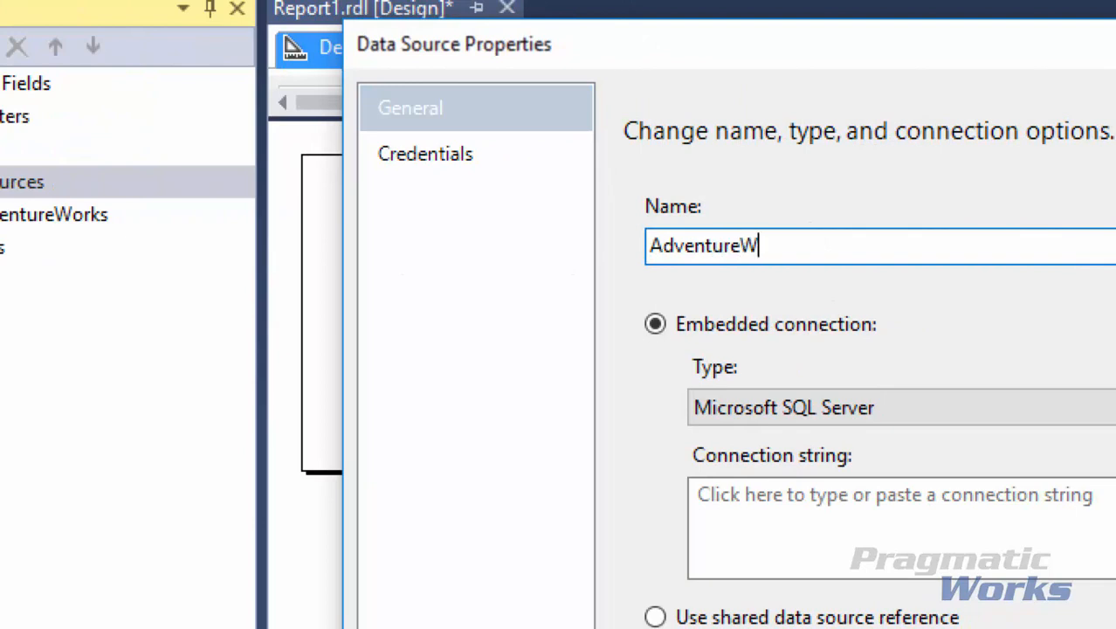
{"action": "type", "text": "DW"}
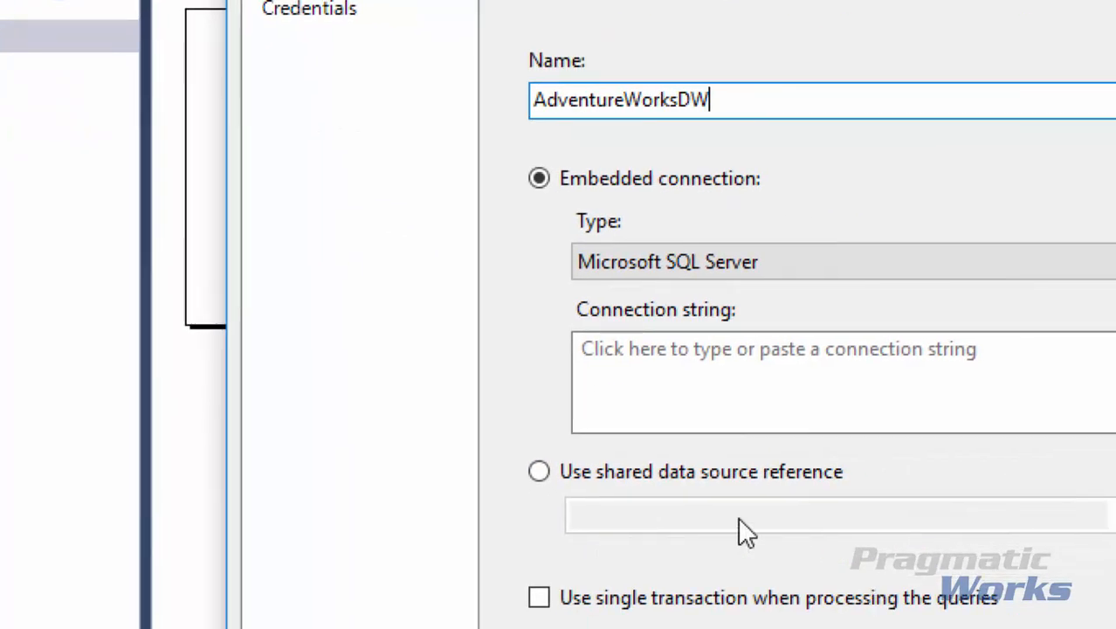
- Make the report's new data source reference the shared AdventureWorksDW source, confirm it and select it in the report data
{"action": "left_click", "coordinate": [540, 472]}
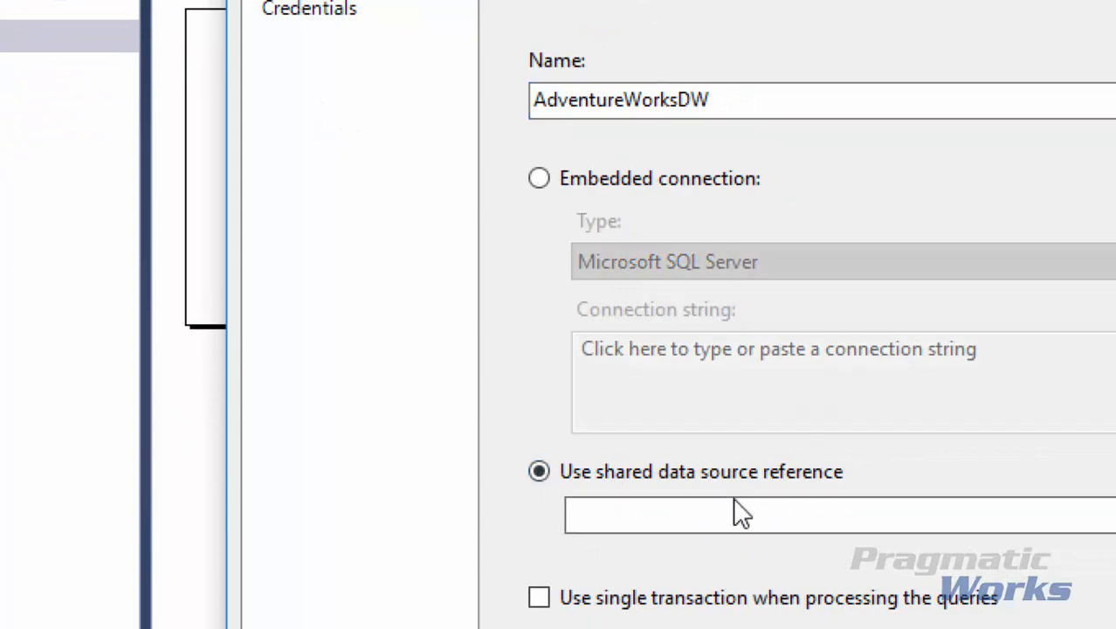
{"action": "left_click", "coordinate": [973, 498]}
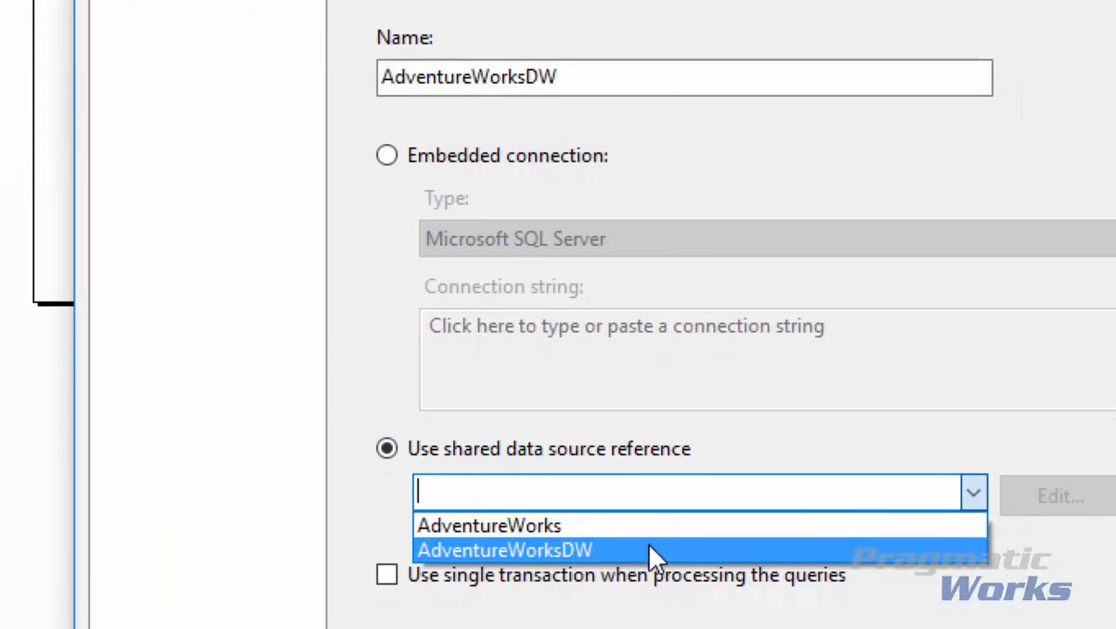
{"action": "left_click", "coordinate": [570, 548]}
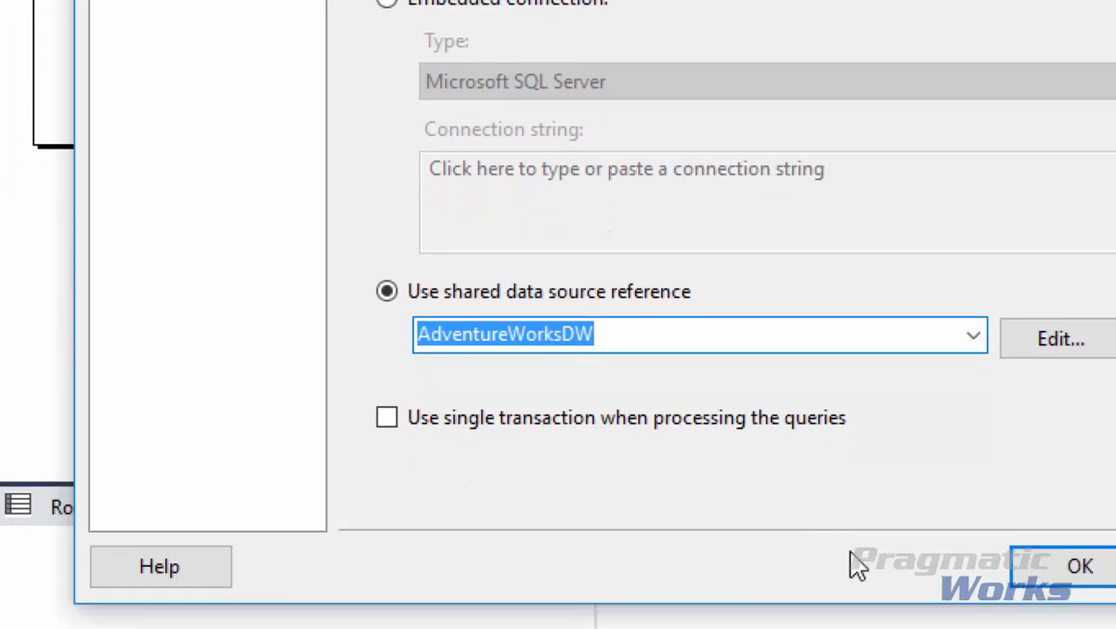
{"action": "left_click", "coordinate": [983, 565]}
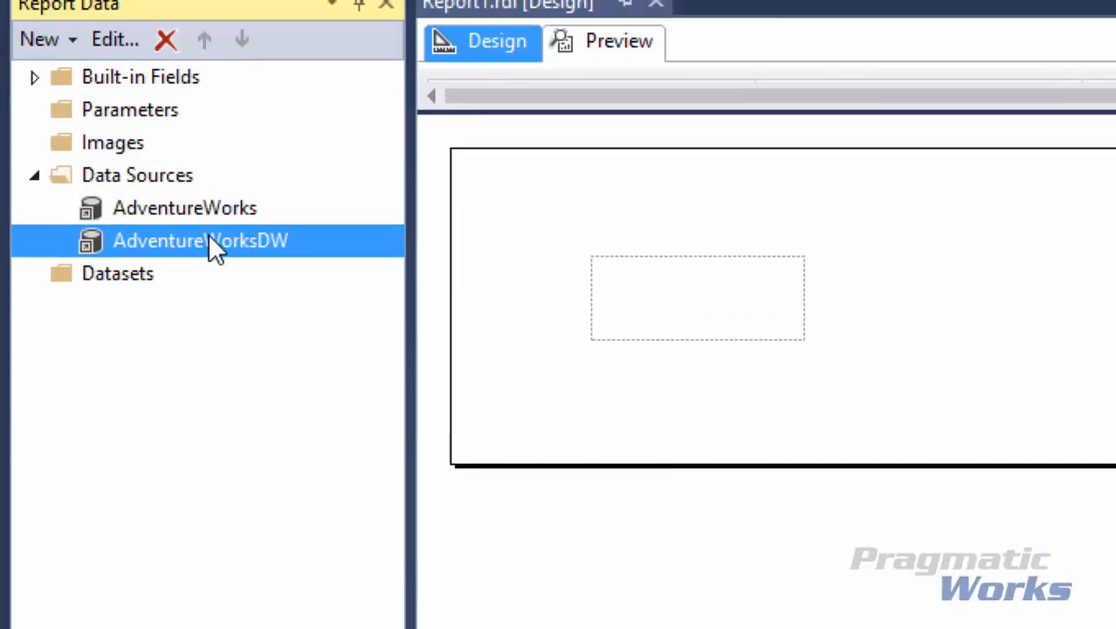
{"action": "left_click", "coordinate": [219, 241]}
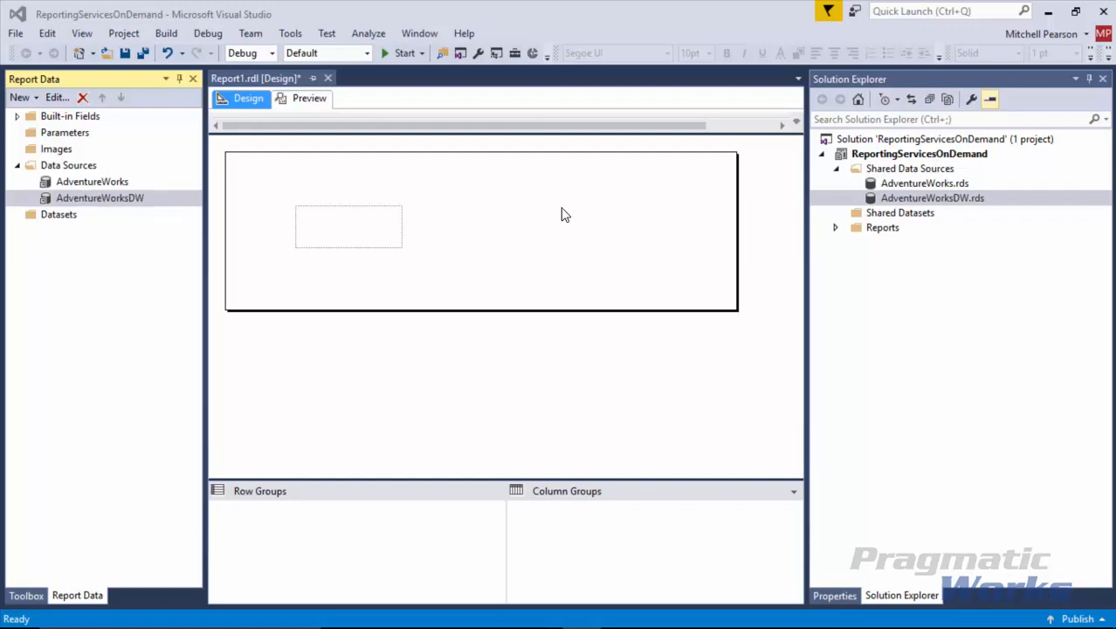
{"action": "left_click", "coordinate": [101, 197]}
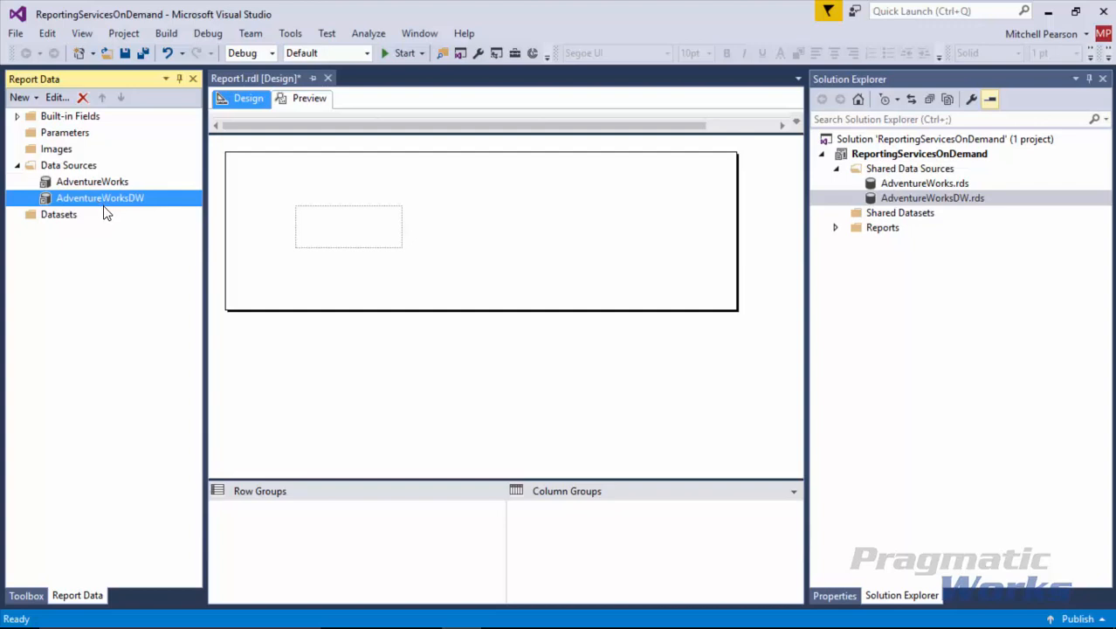